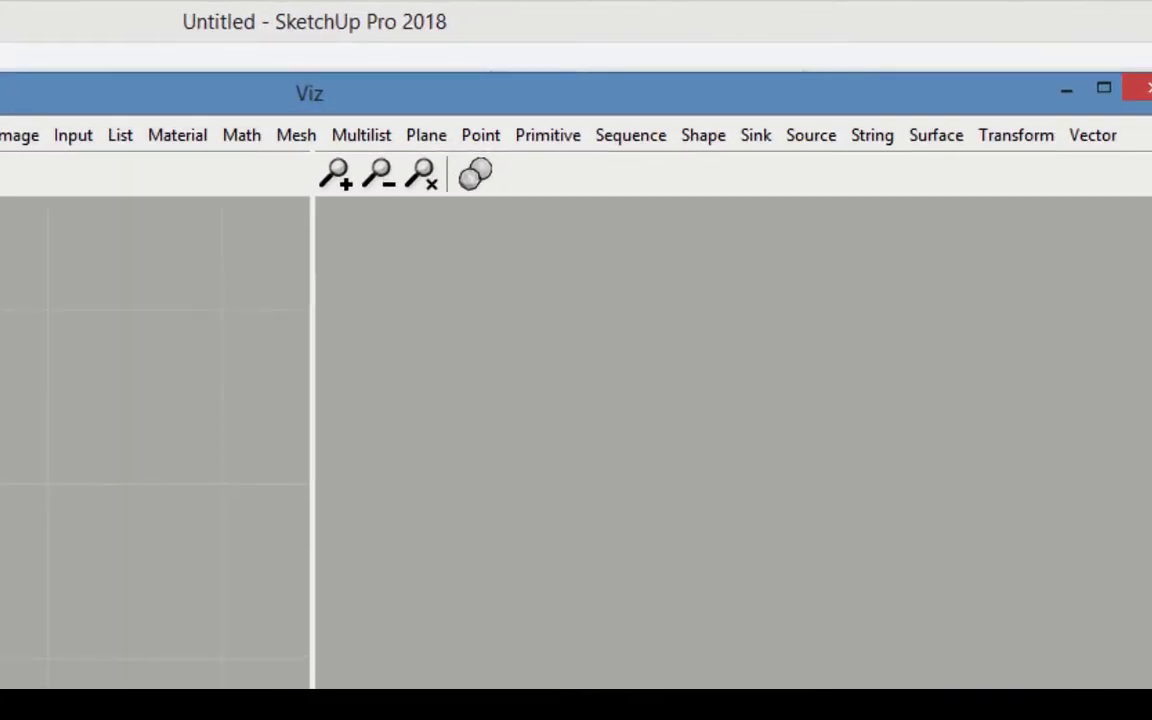
Add a Plane node to the empty node graph and place it near the middle.
click(440, 137)
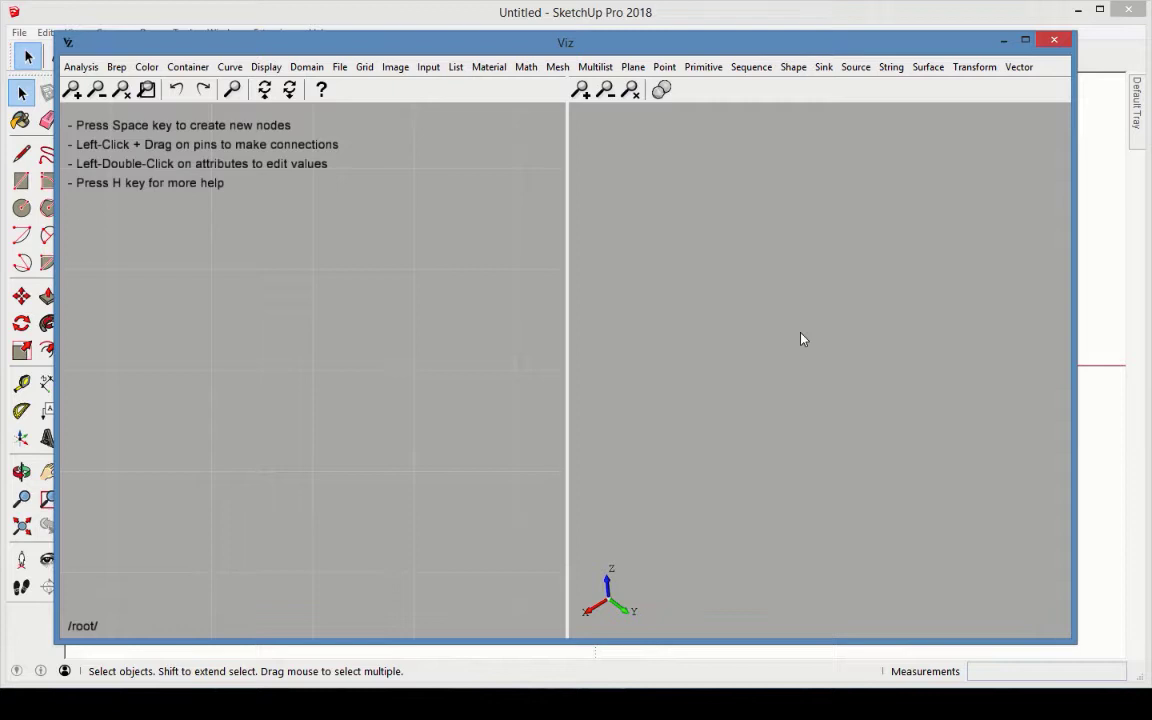
click(633, 67)
click(668, 111)
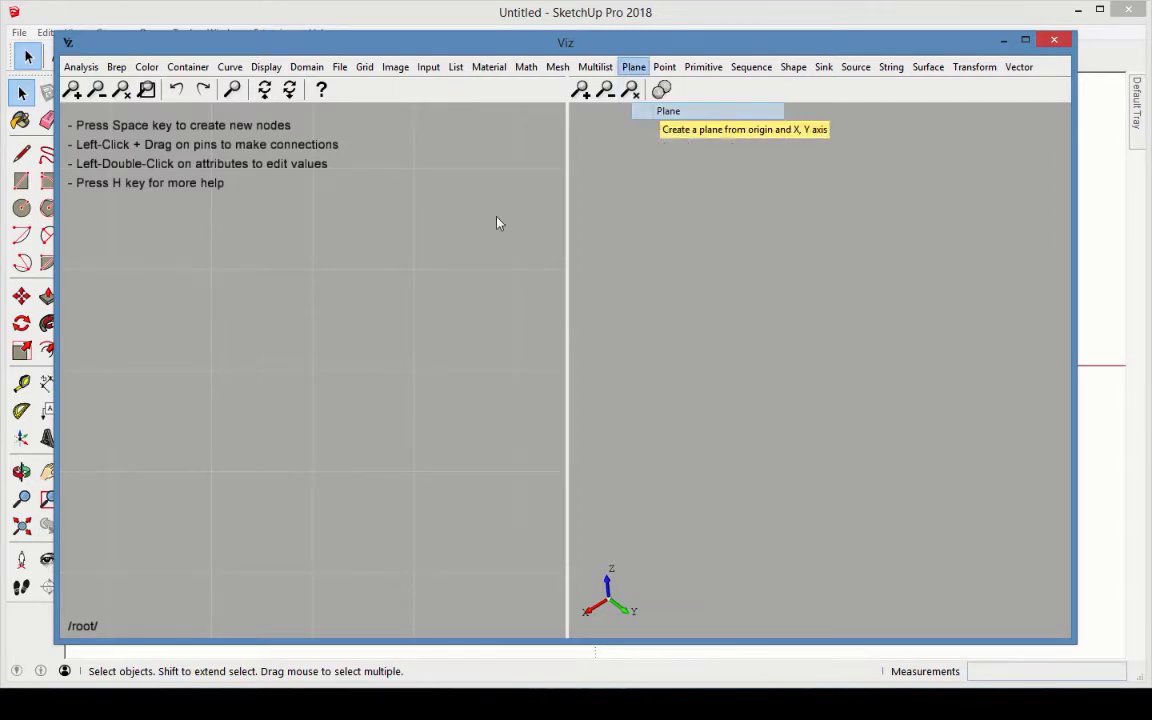
drag(314, 330, 339, 268)
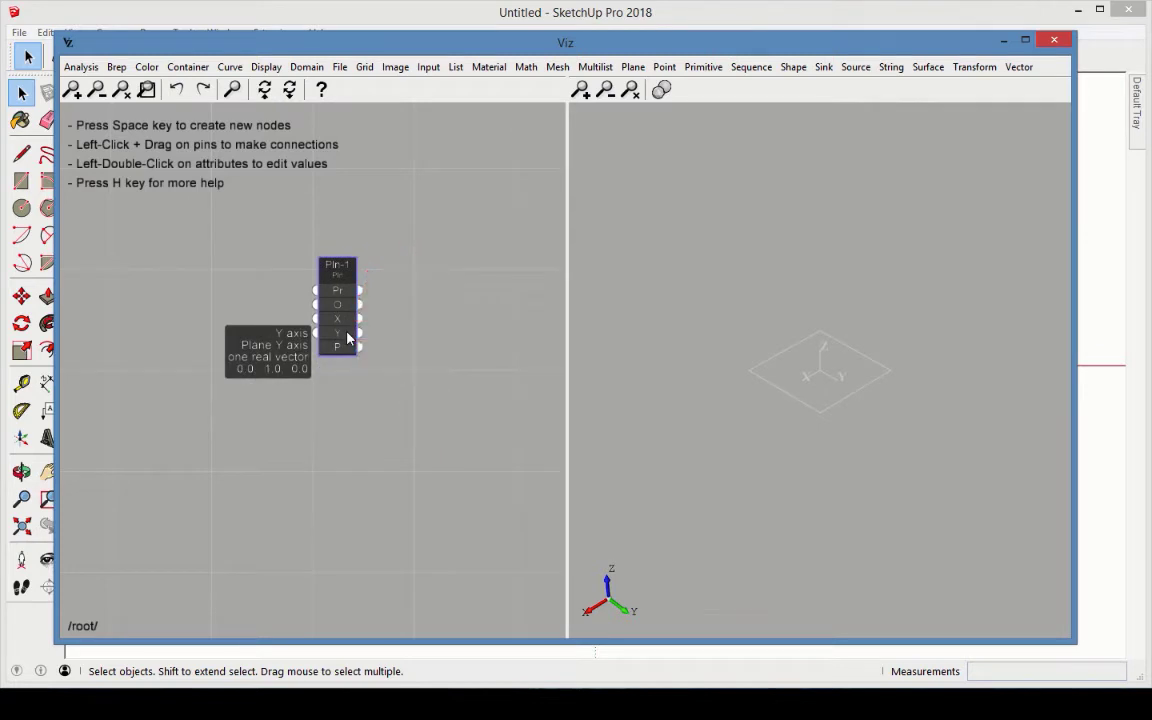
Add a Point node beside the Plane node and connect its point output to the plane's origin input.
click(664, 66)
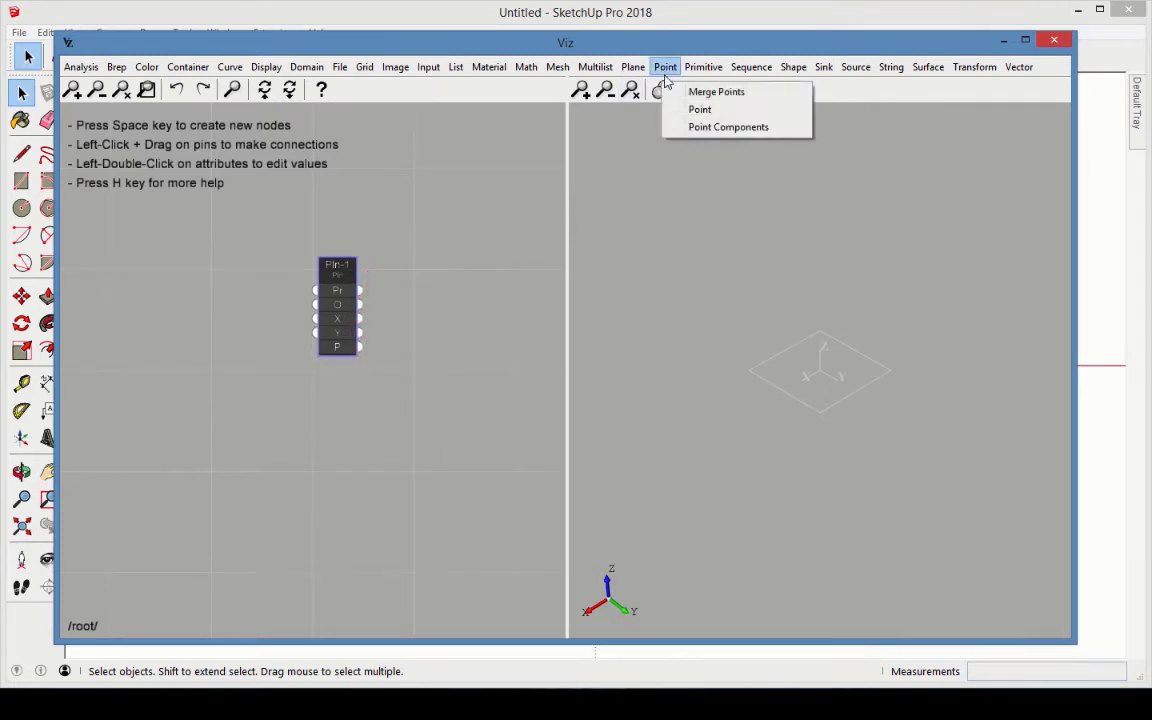
click(700, 108)
click(239, 298)
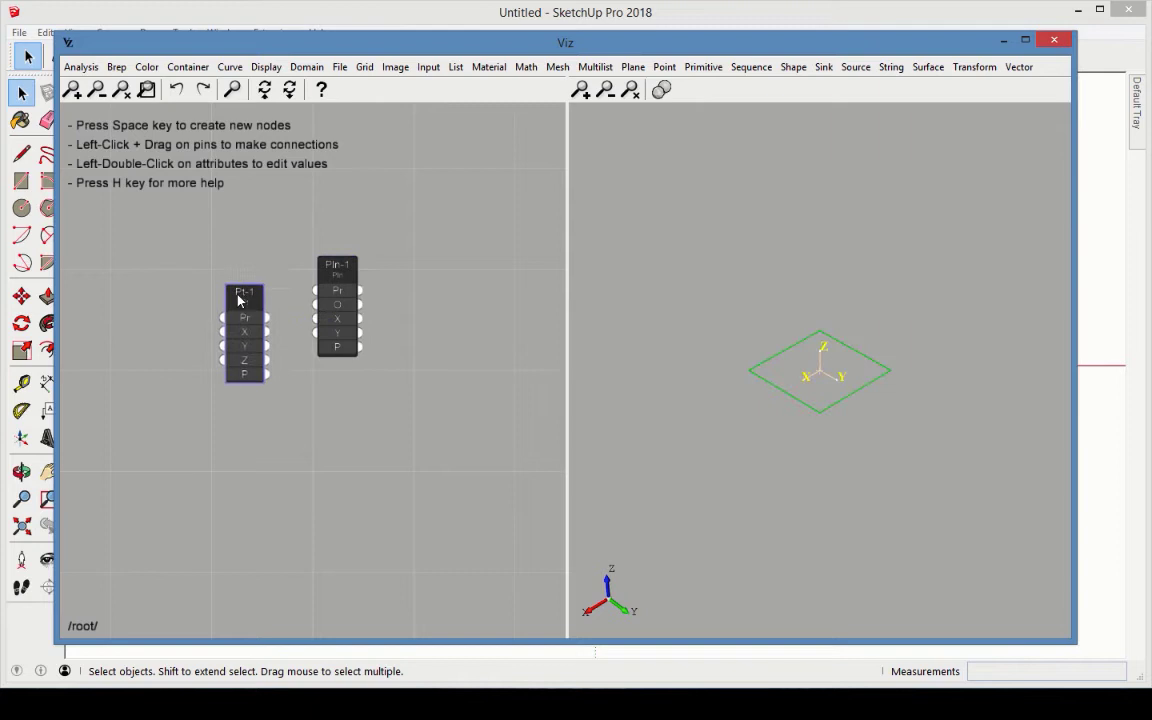
drag(266, 371, 350, 355)
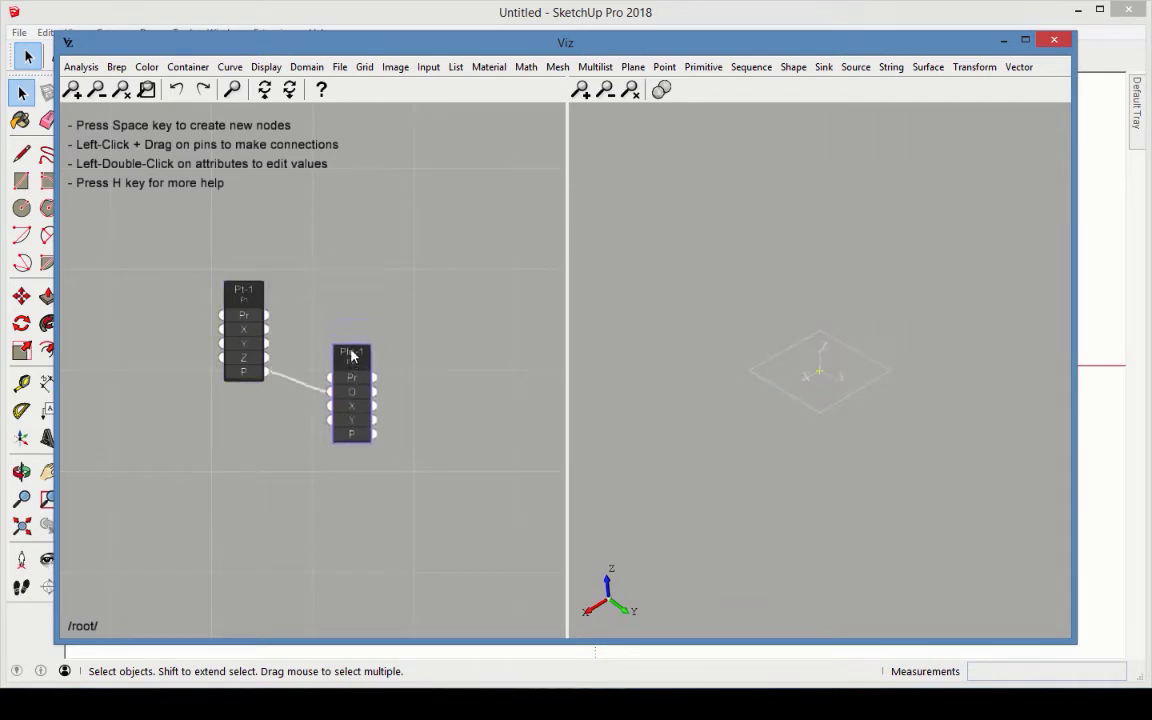
Add a slider node for the Point node's inputs and duplicate it twice, stacking the three sliders beside the Point node.
click(428, 67)
click(450, 106)
drag(299, 362, 144, 307)
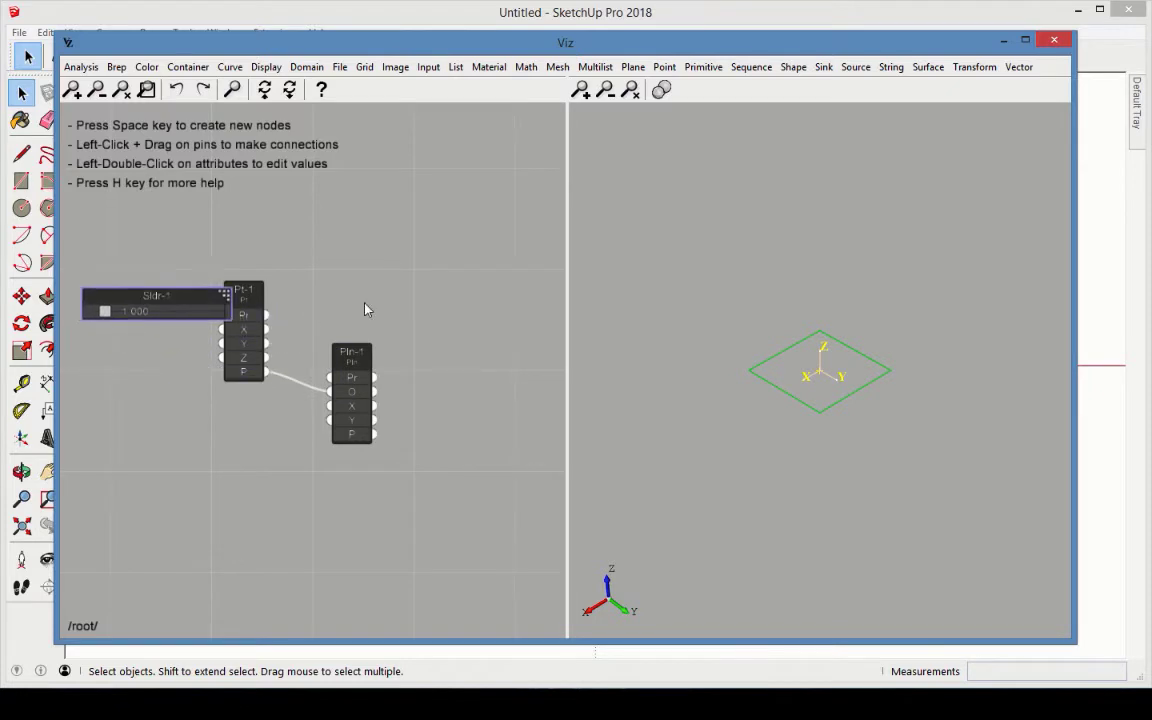
middle_drag(366, 305, 497, 271)
drag(303, 263, 245, 250)
key(ctrl+c)
key(ctrl+v)
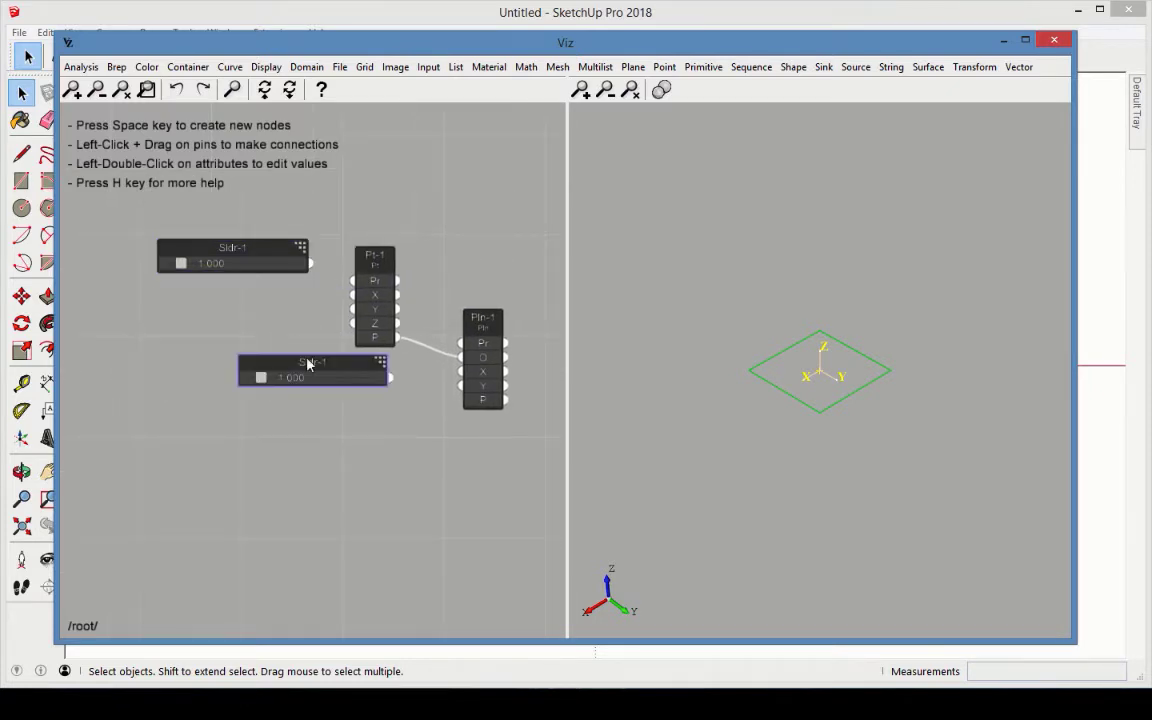
drag(308, 362, 231, 303)
key(ctrl+v)
drag(308, 365, 228, 360)
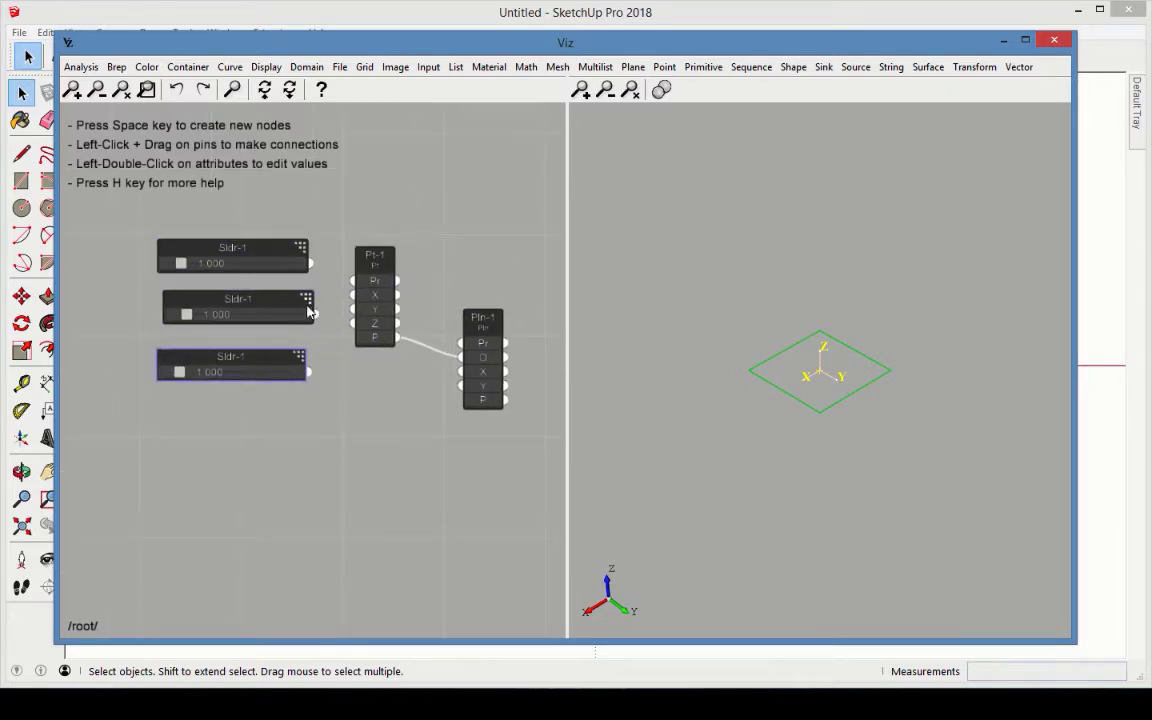
Connect the three sliders to the X, Y and Z inputs of the Point node.
drag(310, 264, 353, 309)
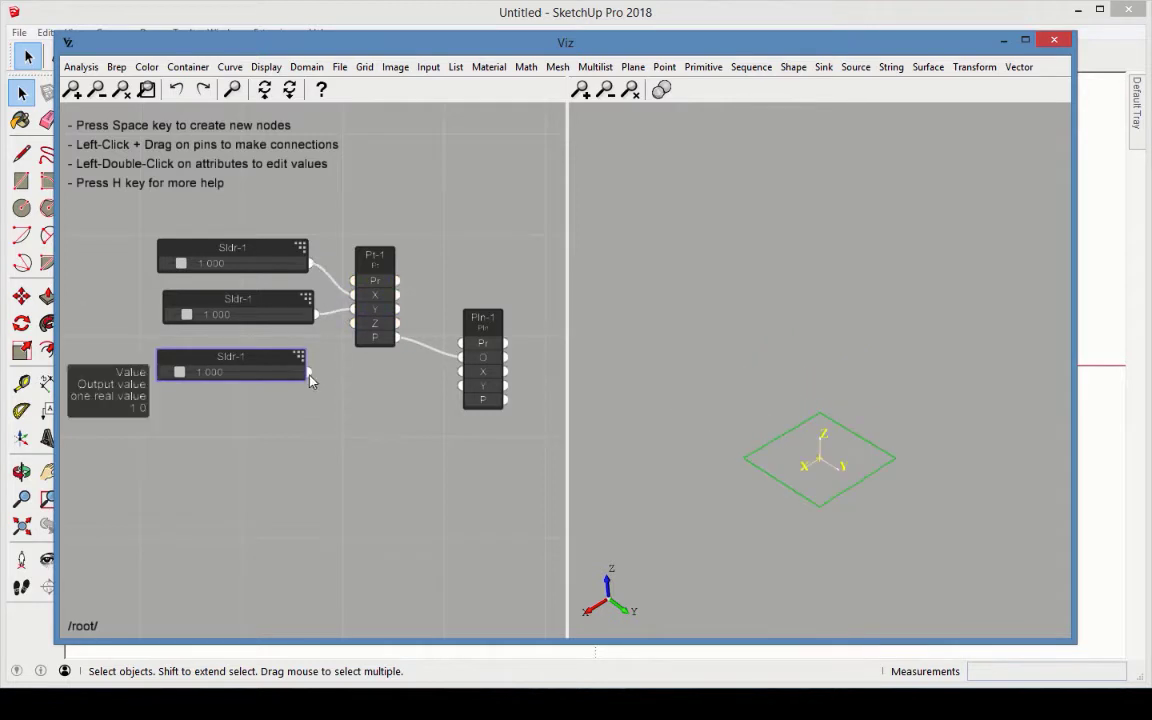
drag(309, 372, 353, 323)
click(361, 456)
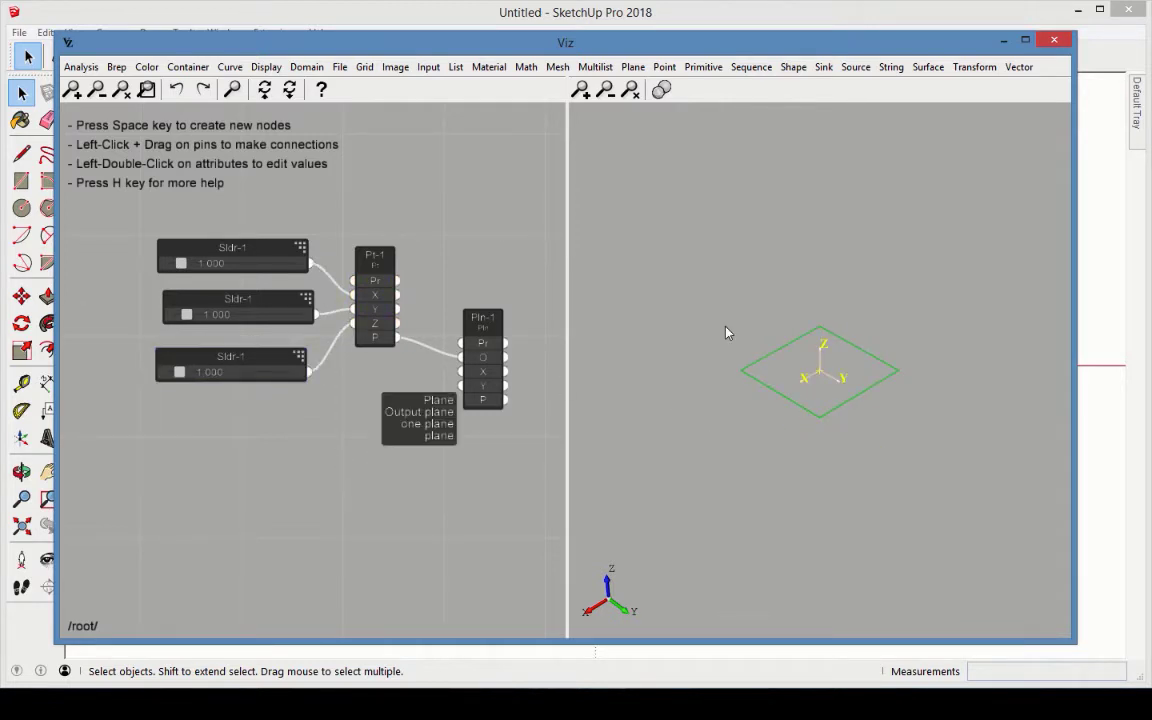
Add a Vector node below the sliders and connect its vector output to the Plane node's X axis input.
click(1019, 67)
click(1059, 145)
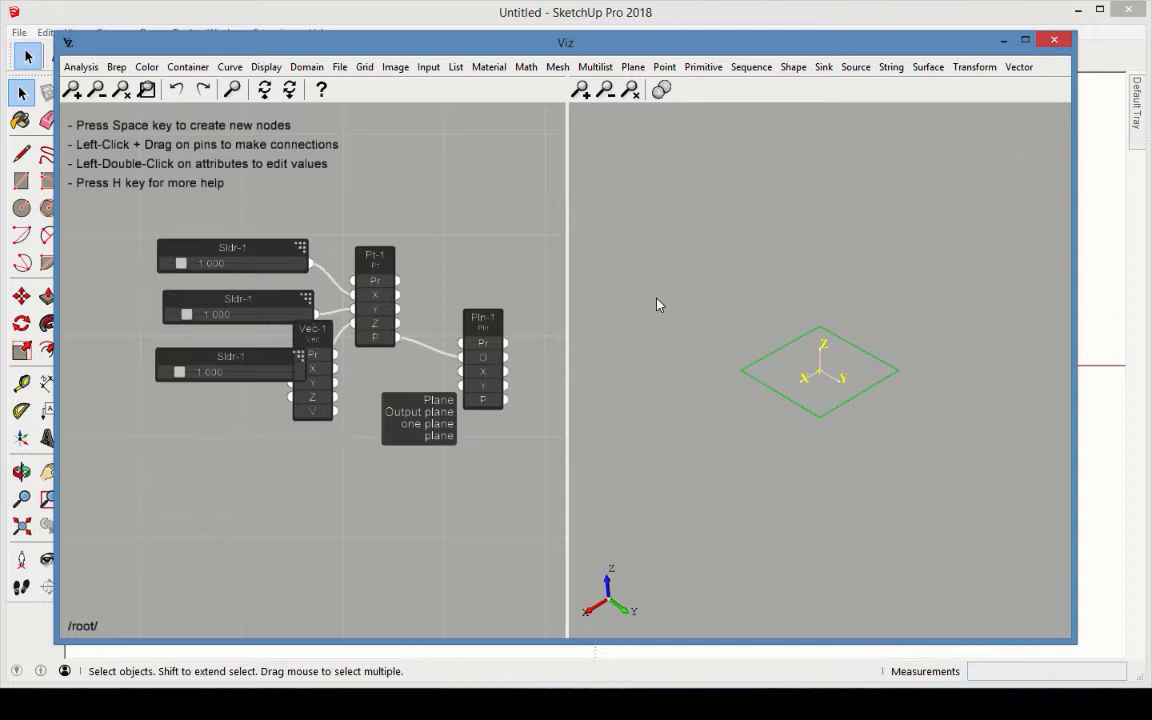
drag(298, 320, 247, 434)
drag(275, 506, 460, 380)
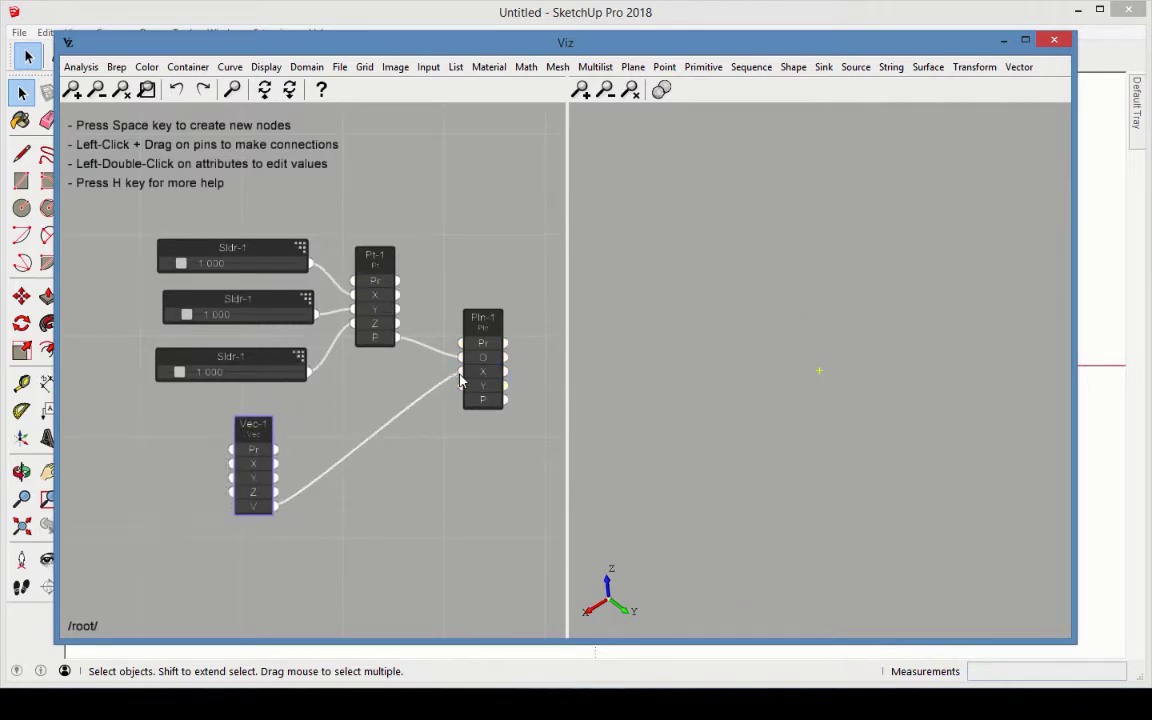
Add a slider node beside the Vector node and set its maximum to 1.
click(428, 67)
click(461, 105)
drag(298, 320, 160, 430)
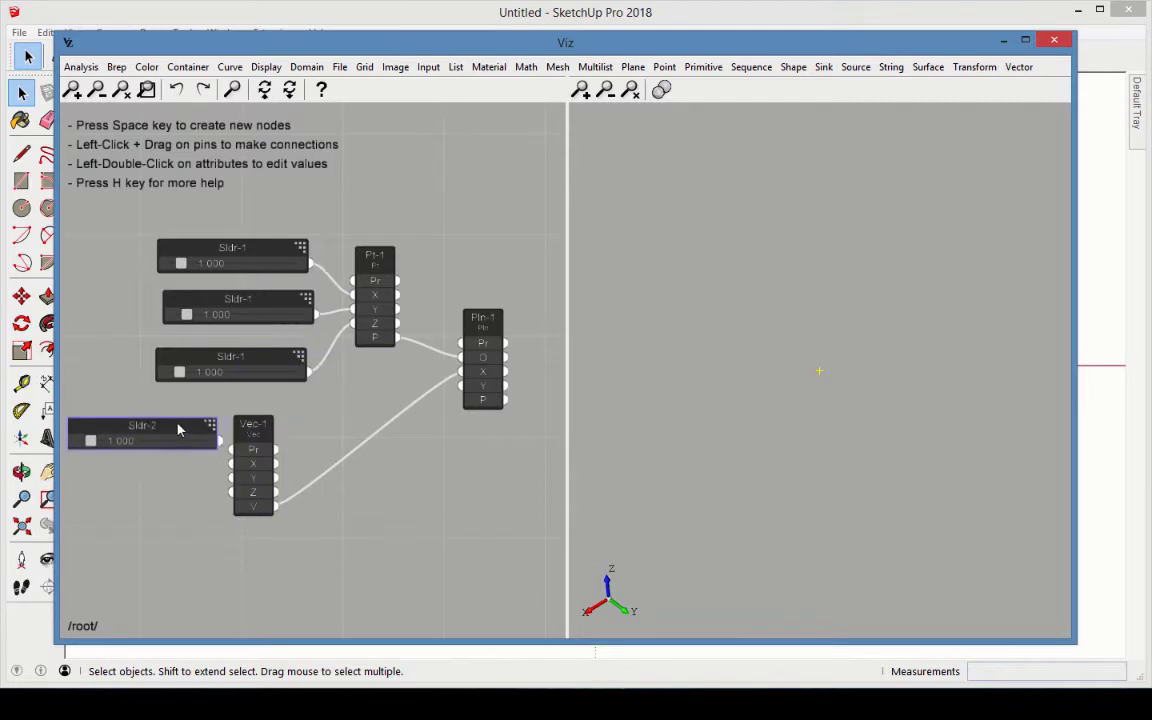
double_click(160, 430)
key(Tab)
key(Tab)
key(Tab)
text(1)
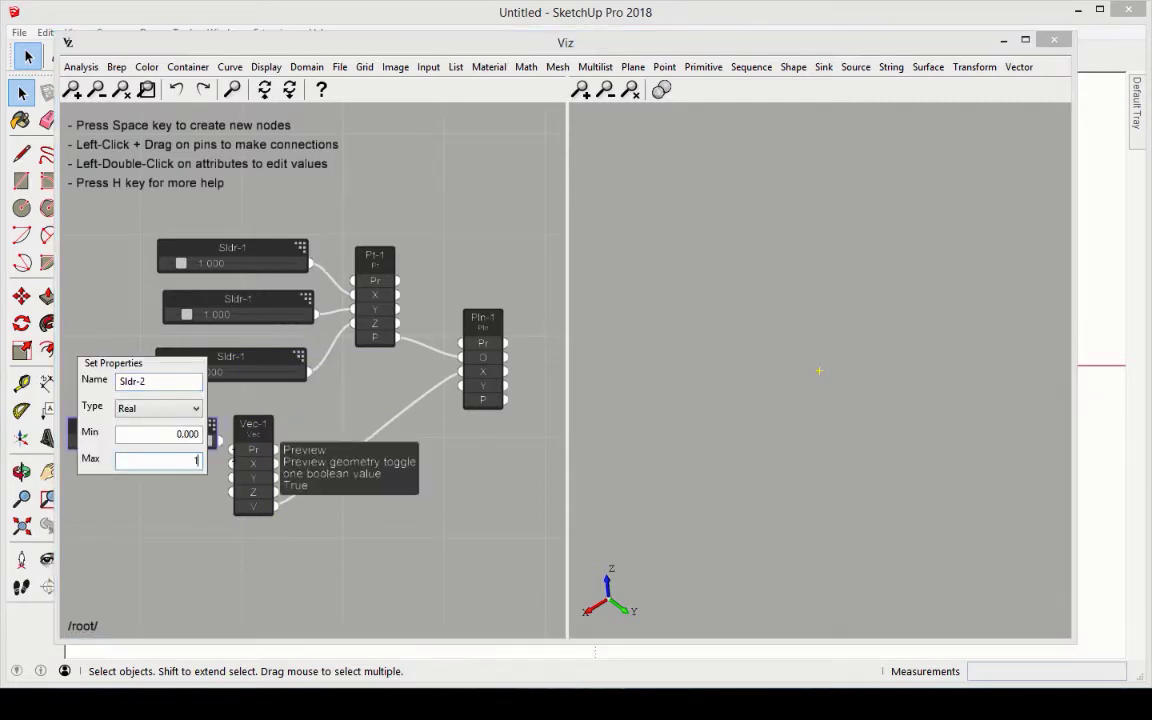
key(Return)
Duplicate the vector slider twice and connect the three sliders to the Vector node's X, Y and Z inputs.
drag(345, 364, 137, 562)
key(ctrl+v)
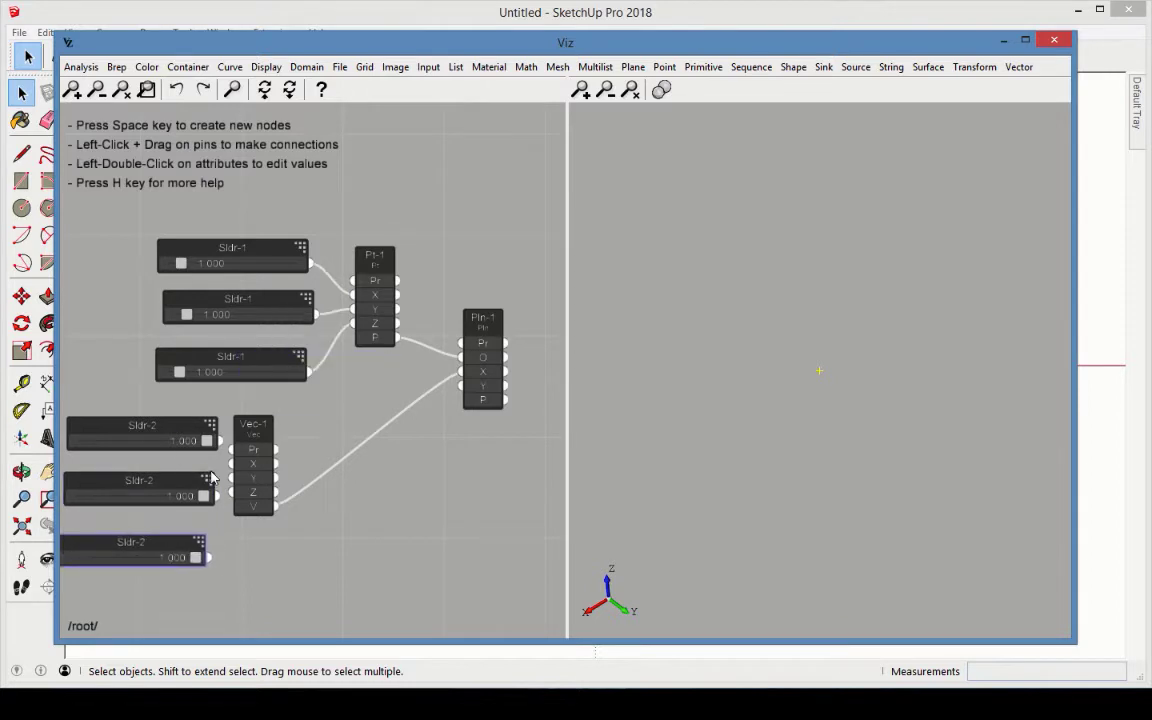
drag(254, 430, 292, 426)
drag(221, 441, 269, 458)
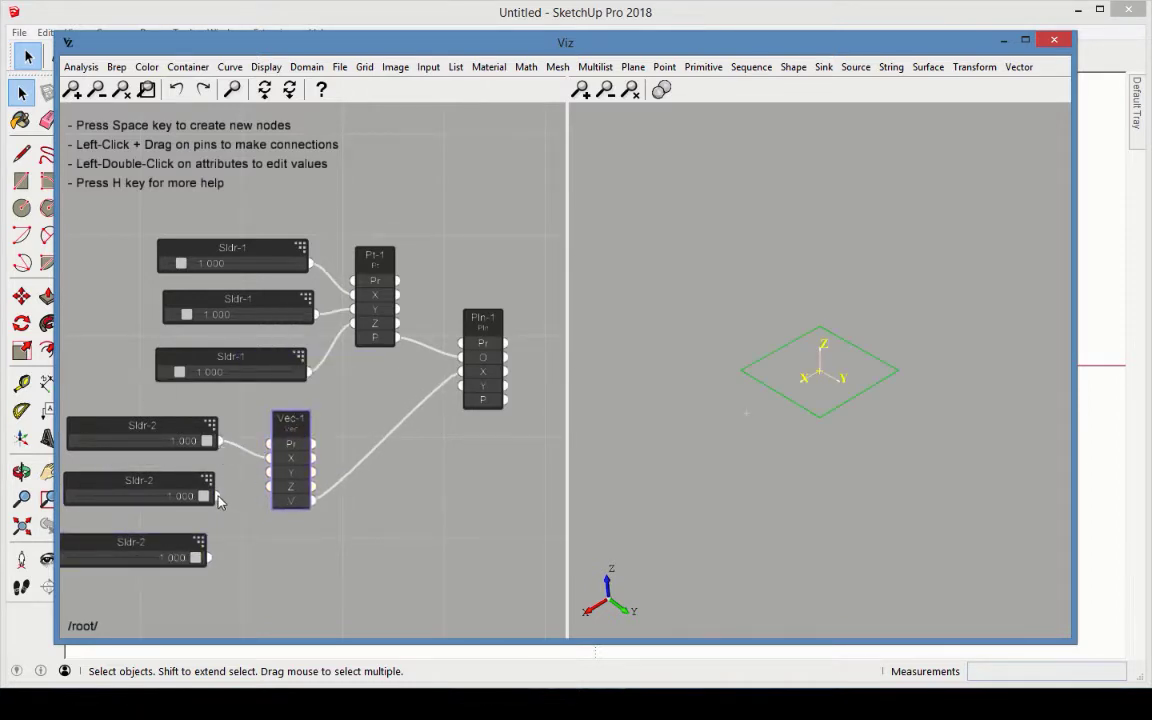
drag(207, 557, 269, 487)
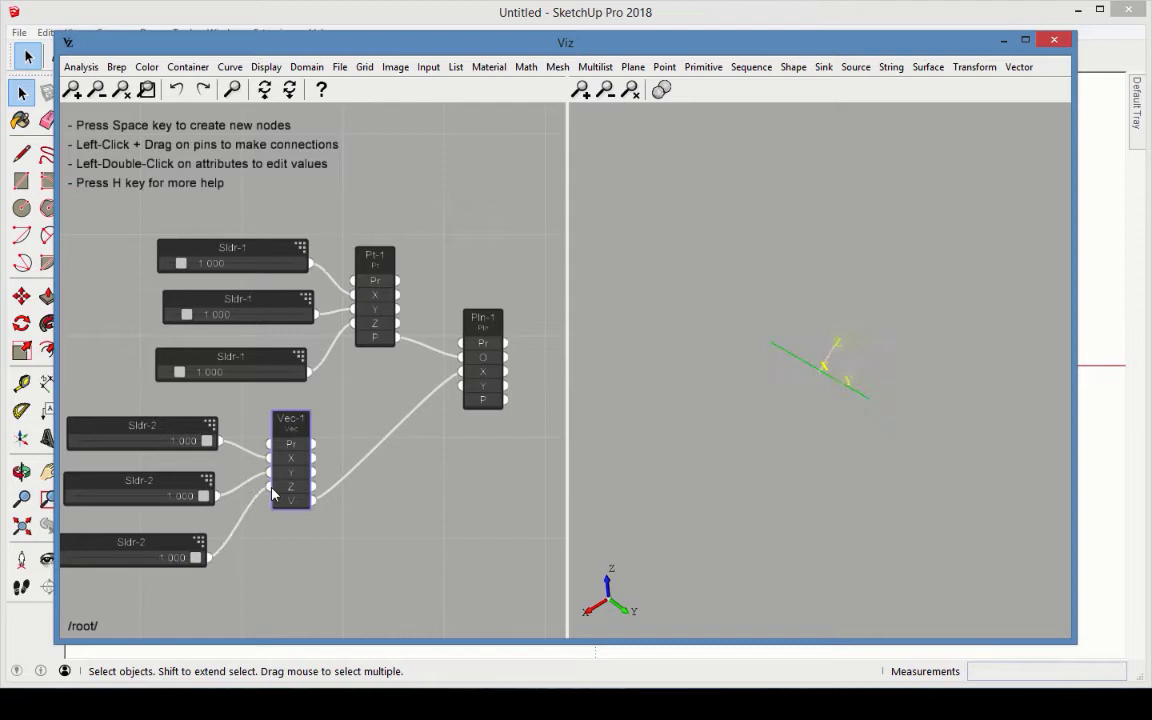
click(296, 553)
Set the point sliders to about 1.621, 1.683 and 1.558, and the vector sliders to about 0.392, 0.181 and 0.051.
mouse_move(182, 265)
mouse_down()
mouse_move(228, 265)
mouse_move(190, 263)
mouse_up()
mouse_move(188, 313)
mouse_down()
mouse_move(206, 316)
mouse_move(195, 318)
mouse_up()
mouse_move(180, 372)
mouse_down()
mouse_move(200, 372)
mouse_move(190, 374)
mouse_up()
drag(207, 446, 128, 443)
drag(190, 497, 85, 497)
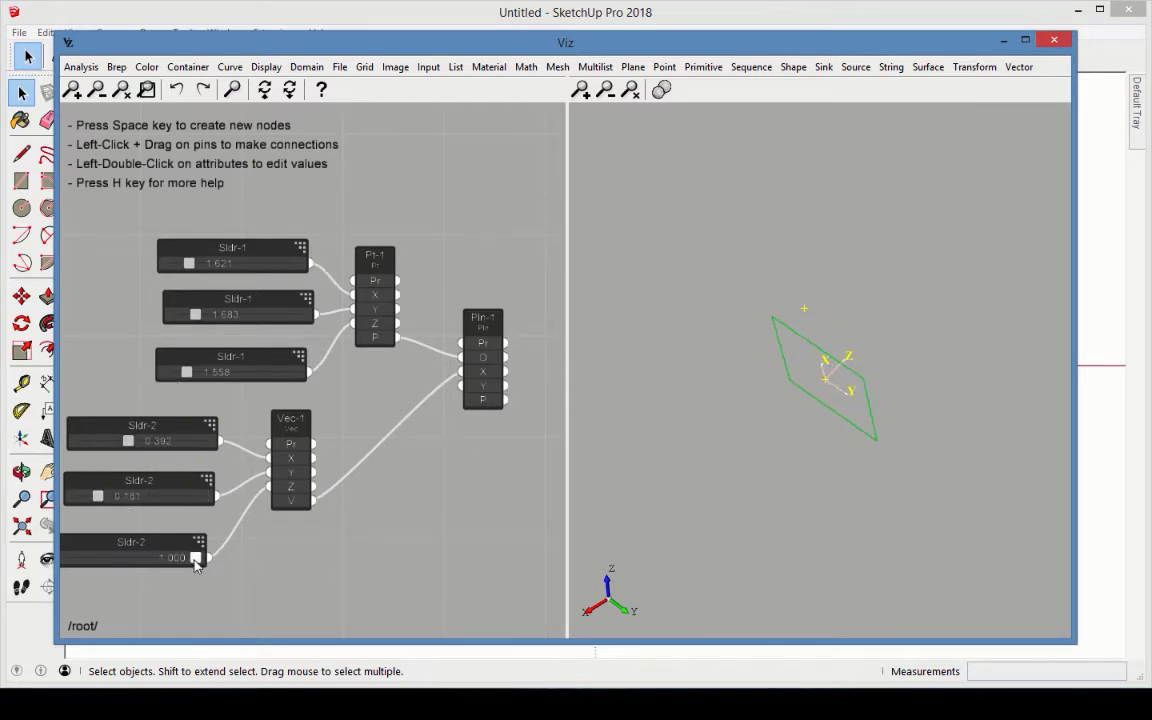
drag(198, 558, 73, 558)
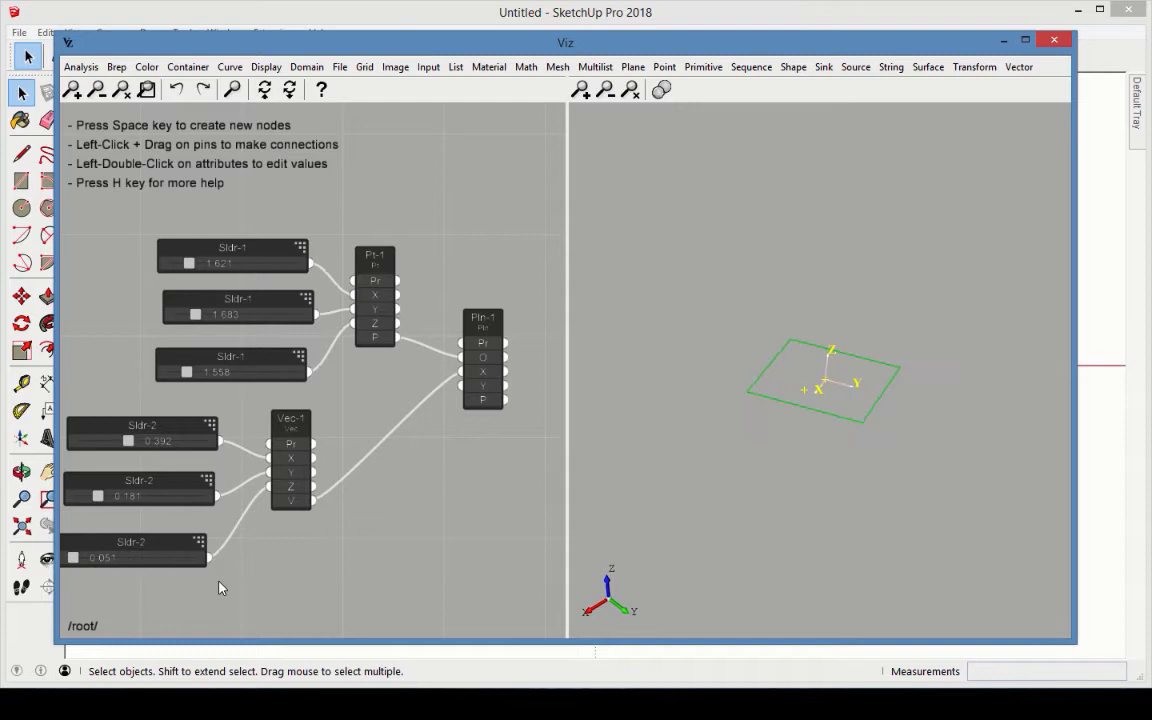
Add a Box primitive node and place it beyond the Plane node.
scroll(160, 218, down, 2)
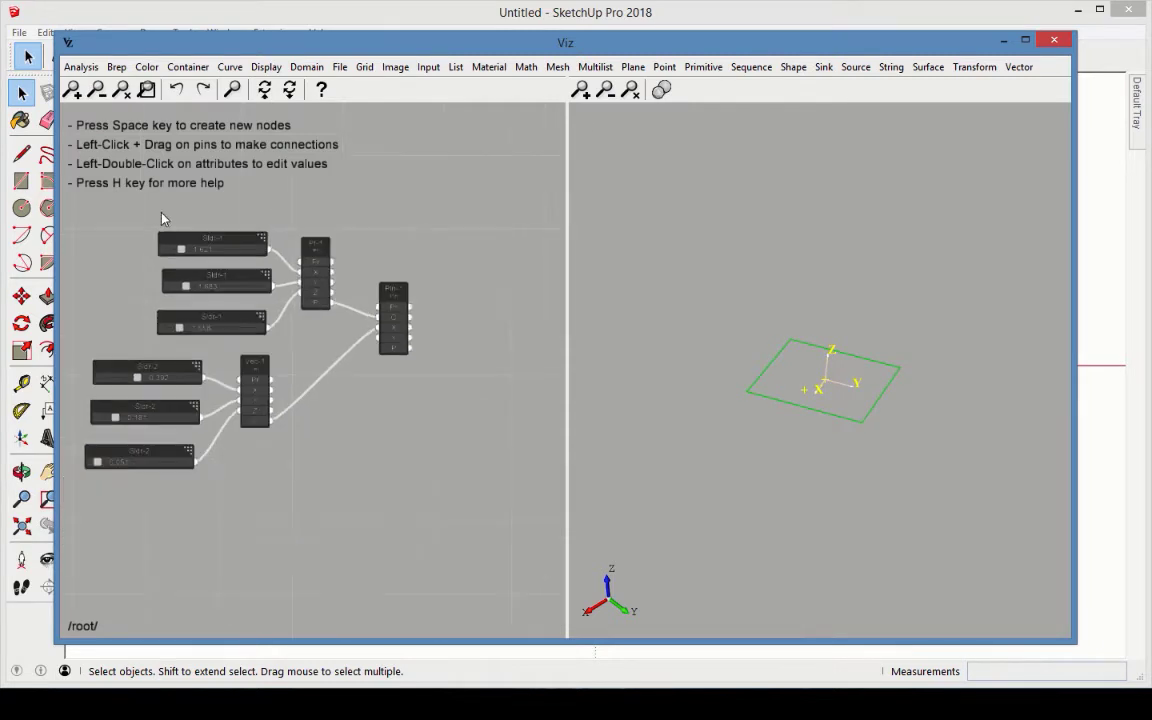
click(700, 68)
click(726, 107)
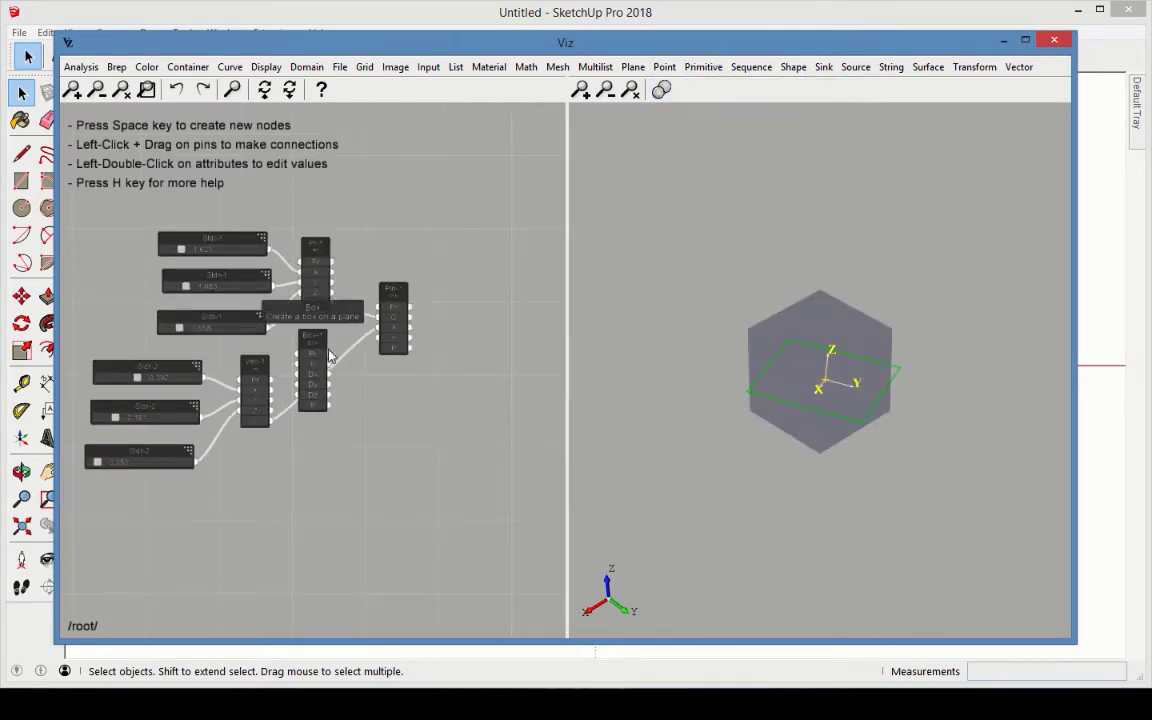
click(507, 288)
Set the box's X, Y and Z dimensions to 0.2 and connect the Plane node's output to its plane input.
double_click(493, 323)
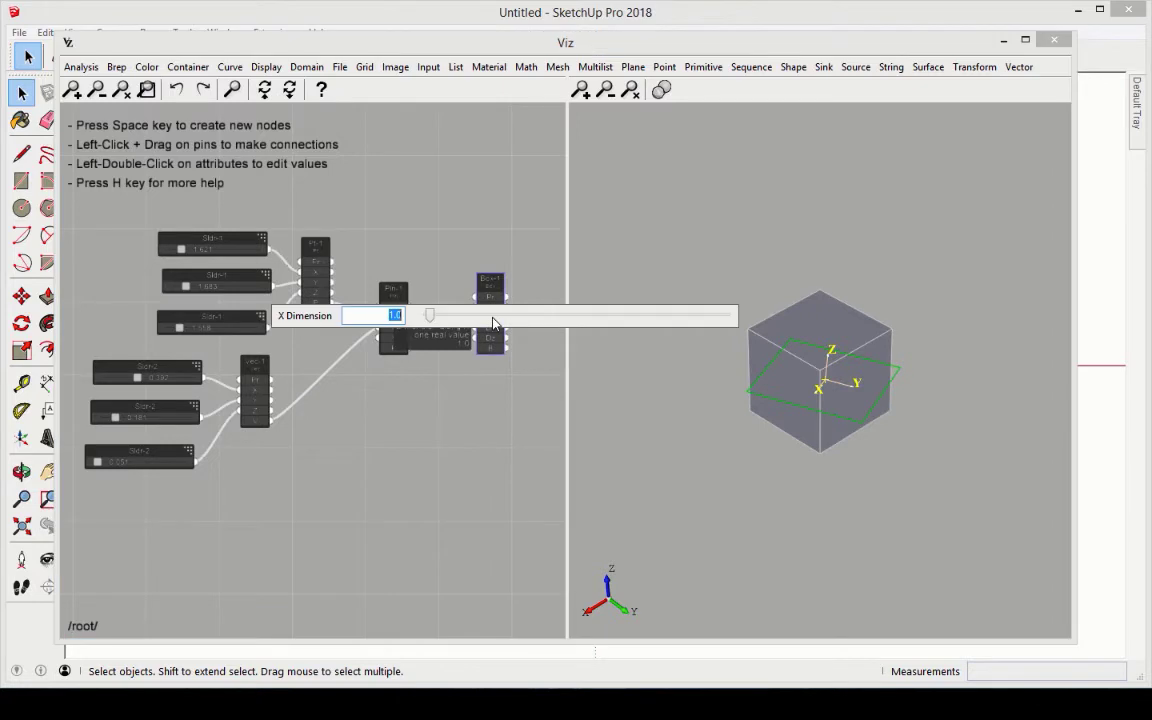
text(0.2)
key(Return)
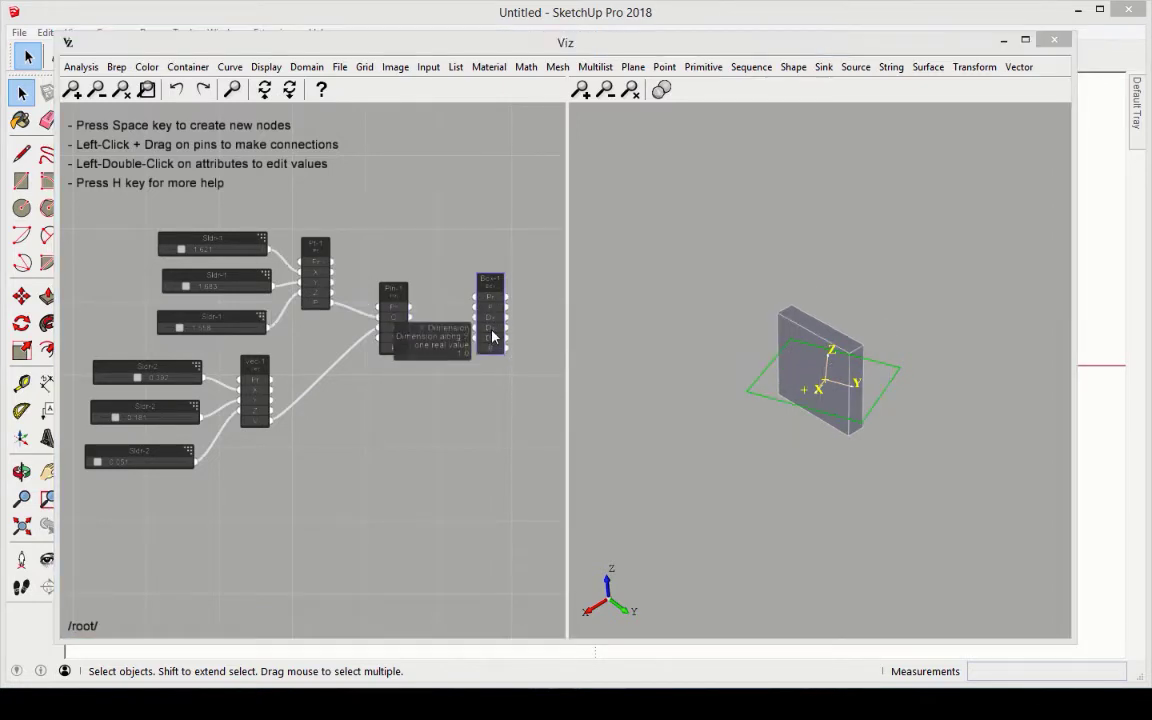
double_click(492, 337)
text(0.2)
key(Return)
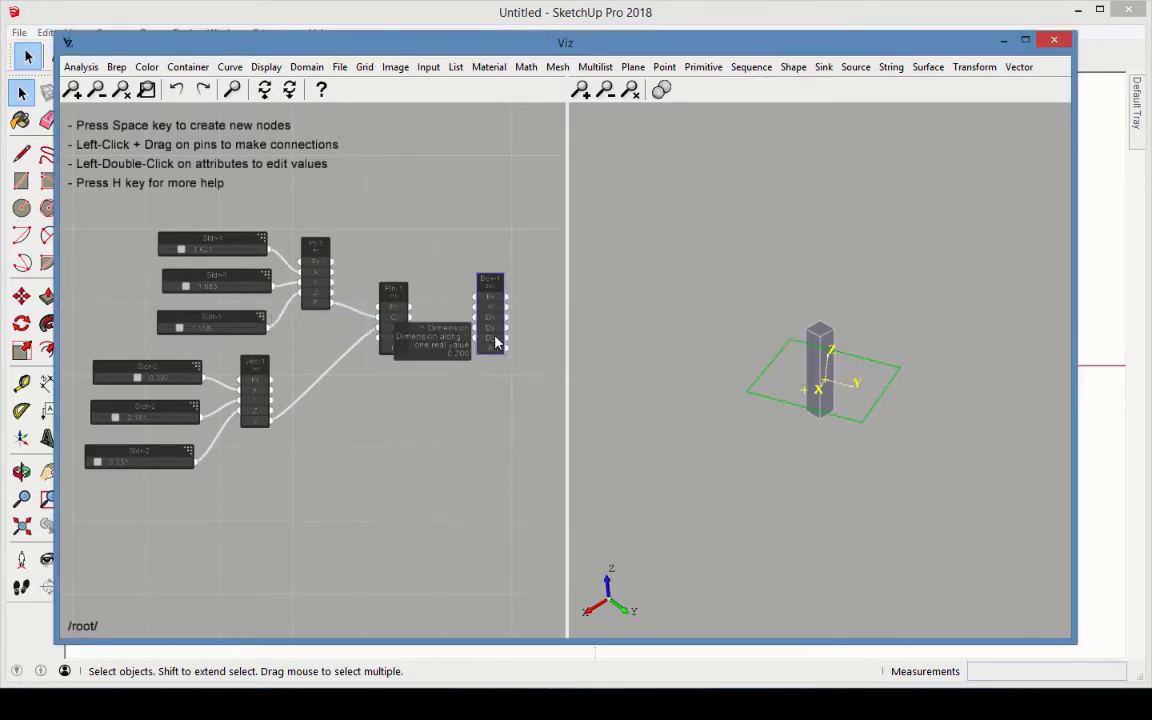
double_click(495, 342)
text(0.2)
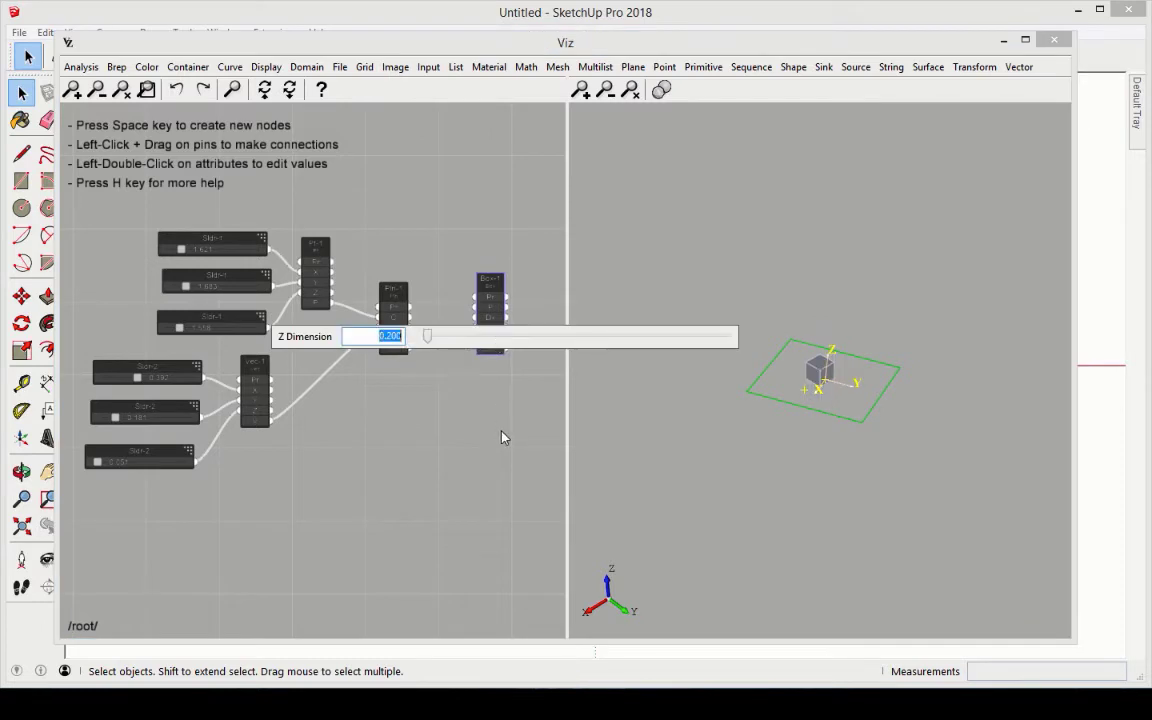
key(Return)
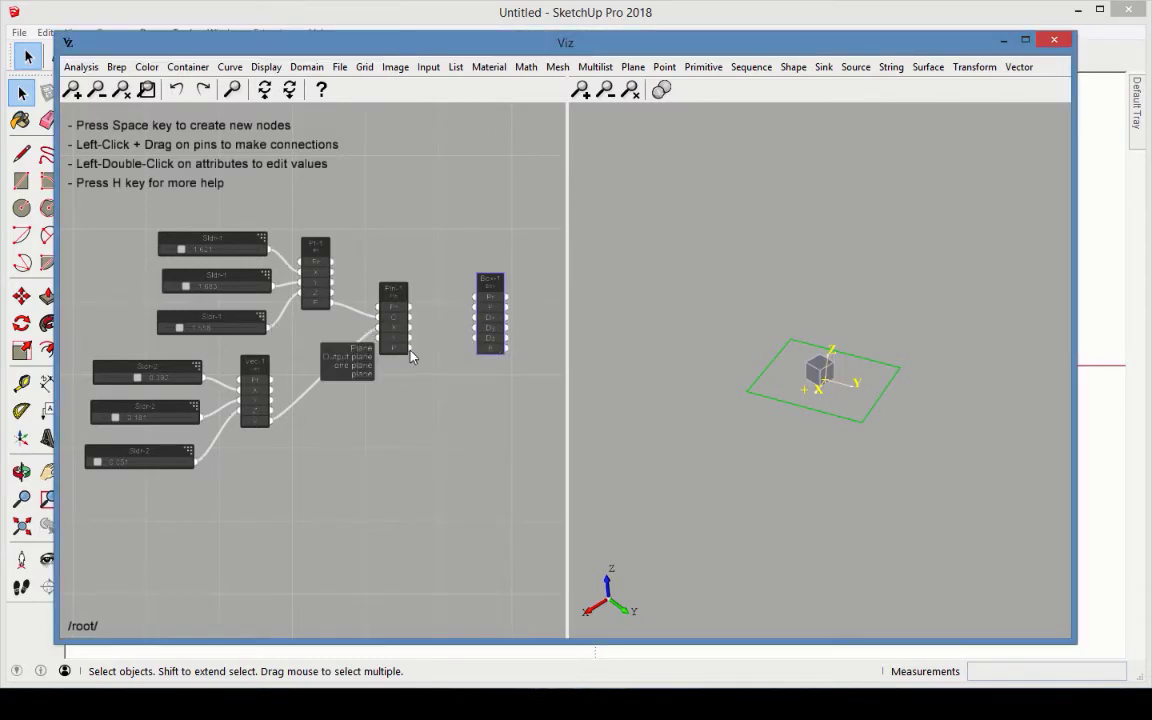
drag(408, 348, 476, 307)
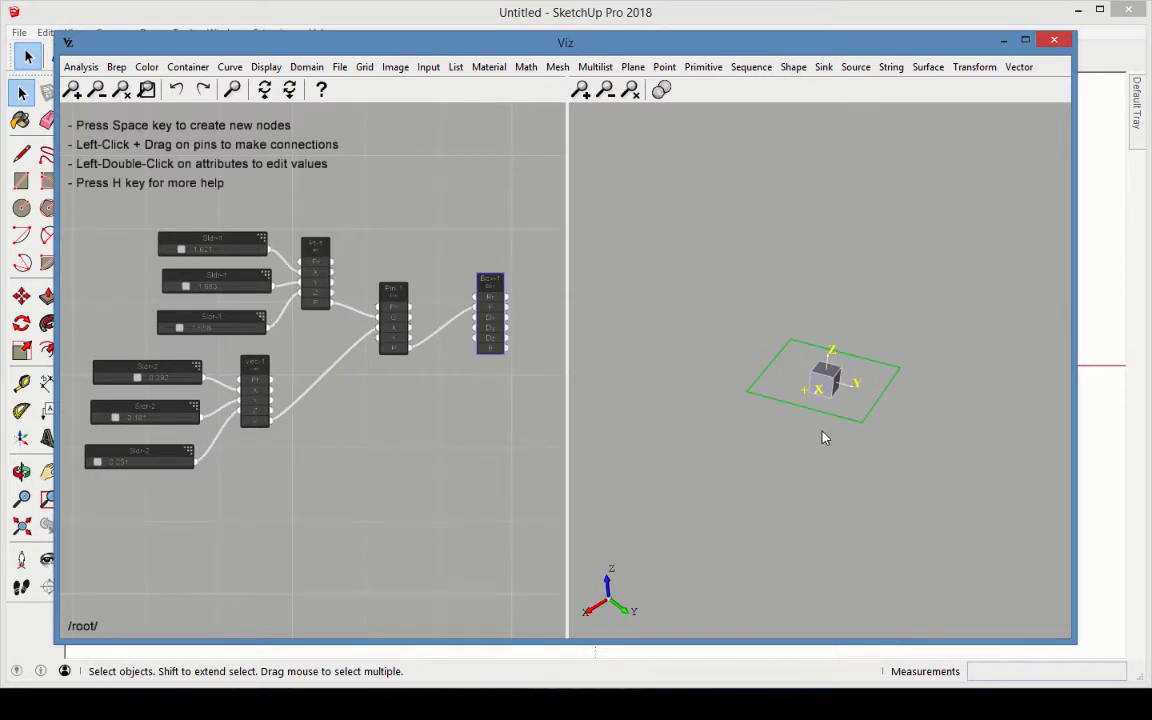
Adjust the second and third point sliders and all three vector sliders to move and tilt the plane with its box.
scroll(823, 437, up, 3)
mouse_move(99, 461)
mouse_down()
mouse_move(149, 462)
mouse_move(120, 462)
mouse_up()
drag(180, 328, 184, 287)
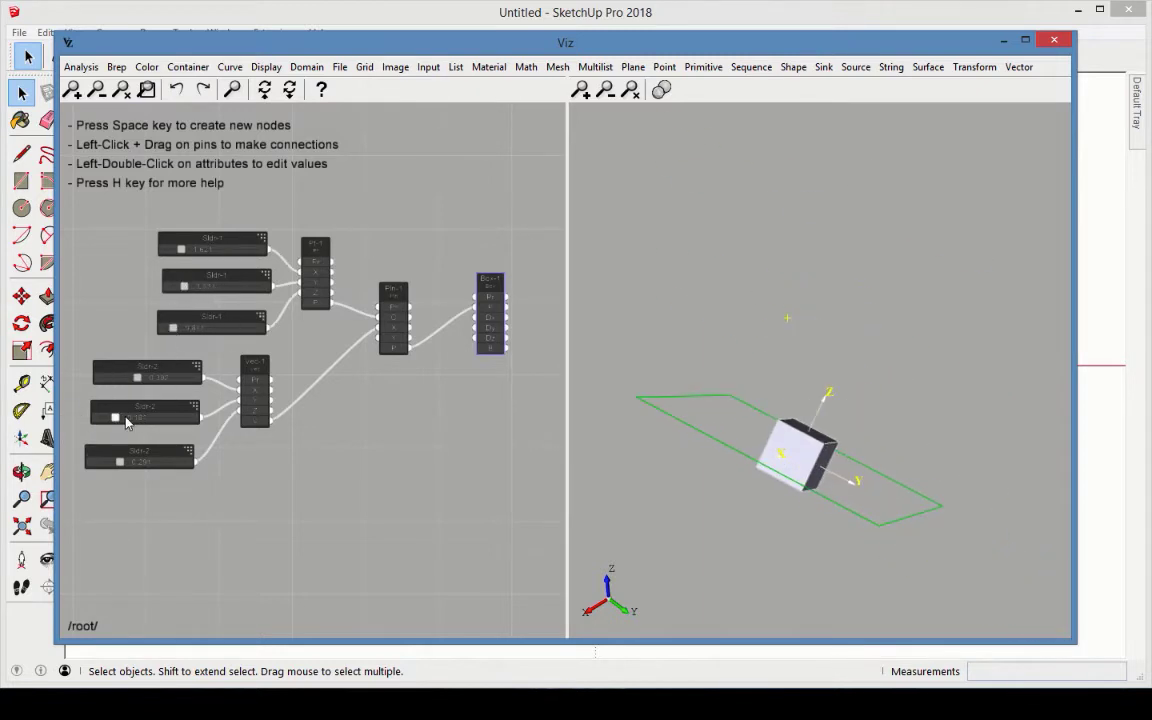
drag(118, 418, 189, 419)
drag(137, 378, 177, 379)
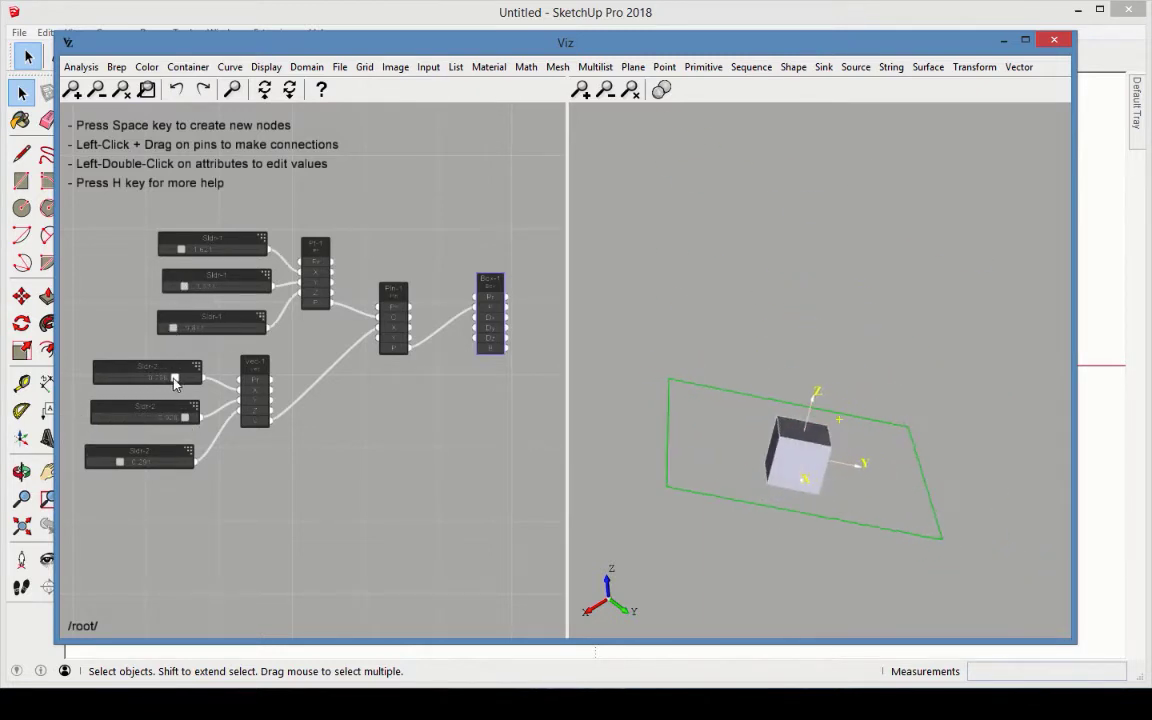
Add a Circle primitive node below the Box node and connect the Plane node's output to its plane input.
click(703, 66)
click(700, 112)
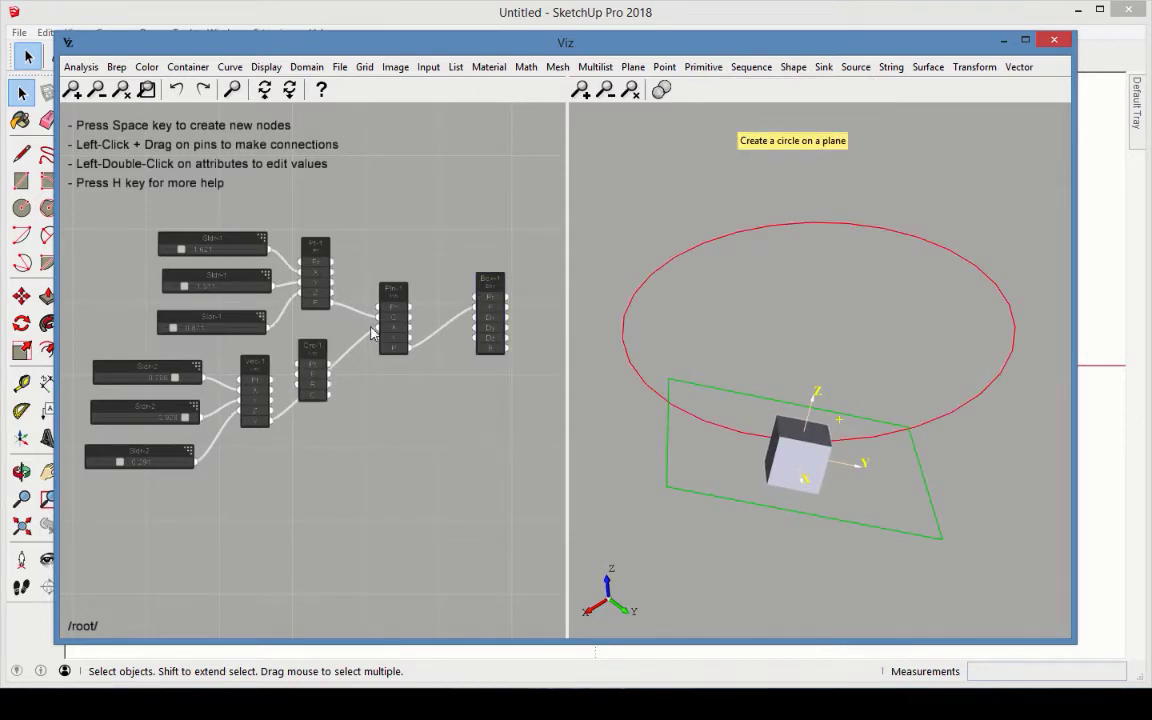
drag(318, 354, 473, 391)
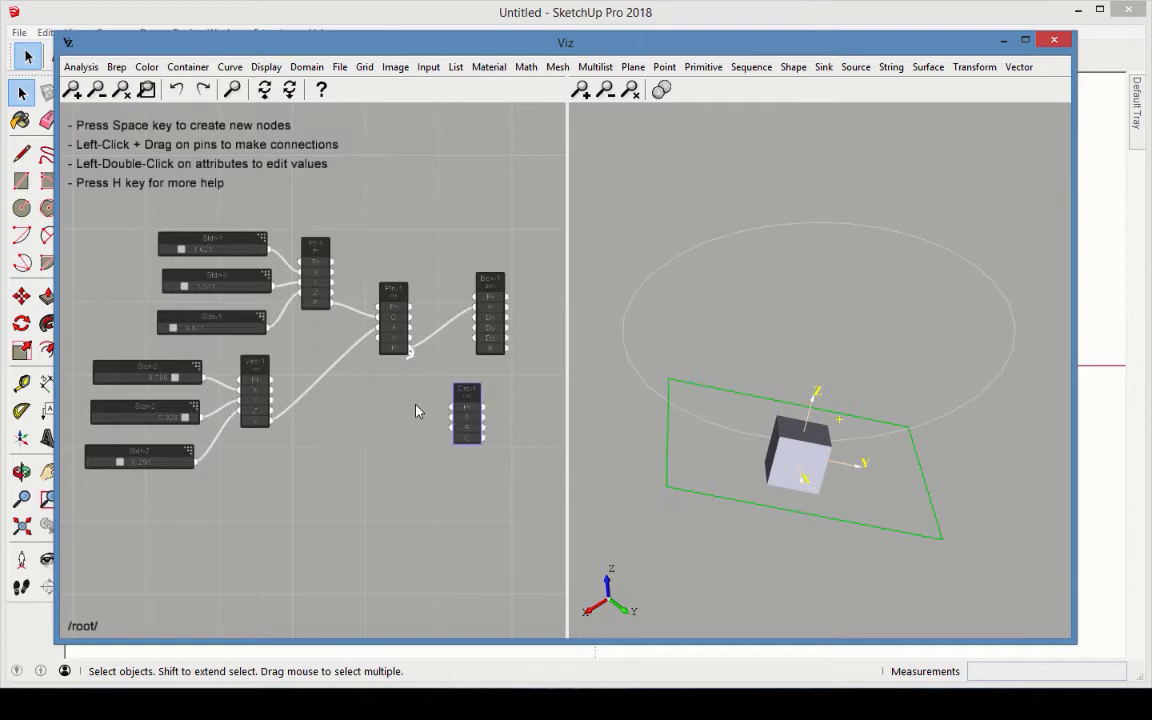
drag(408, 347, 455, 407)
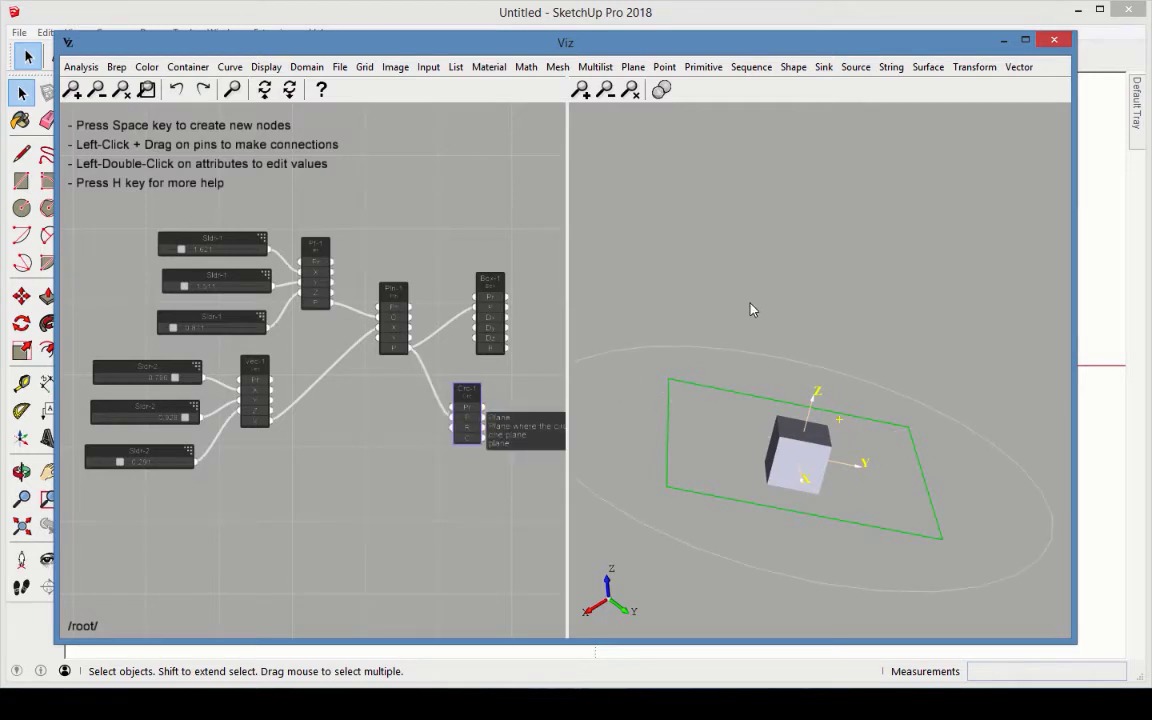
scroll(753, 309, down, 2)
drag(464, 391, 473, 392)
Lower the Y and Z vector sliders to reorient the plane together with its box and circle.
drag(184, 417, 118, 416)
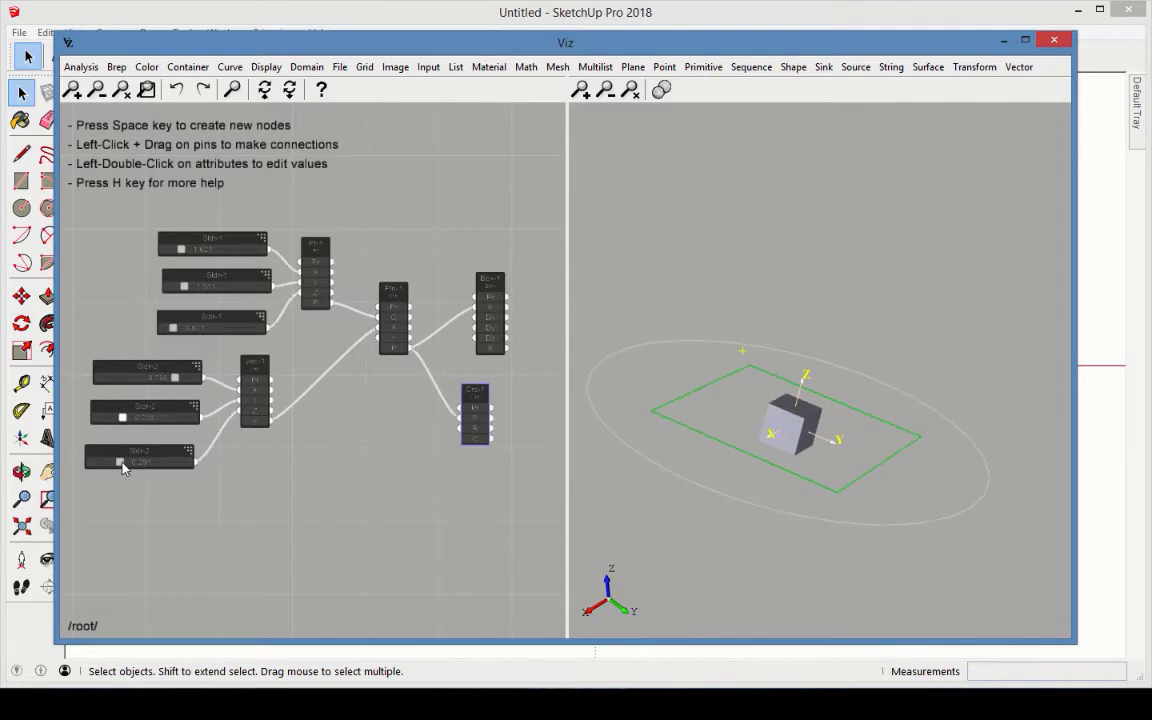
drag(119, 462, 96, 460)
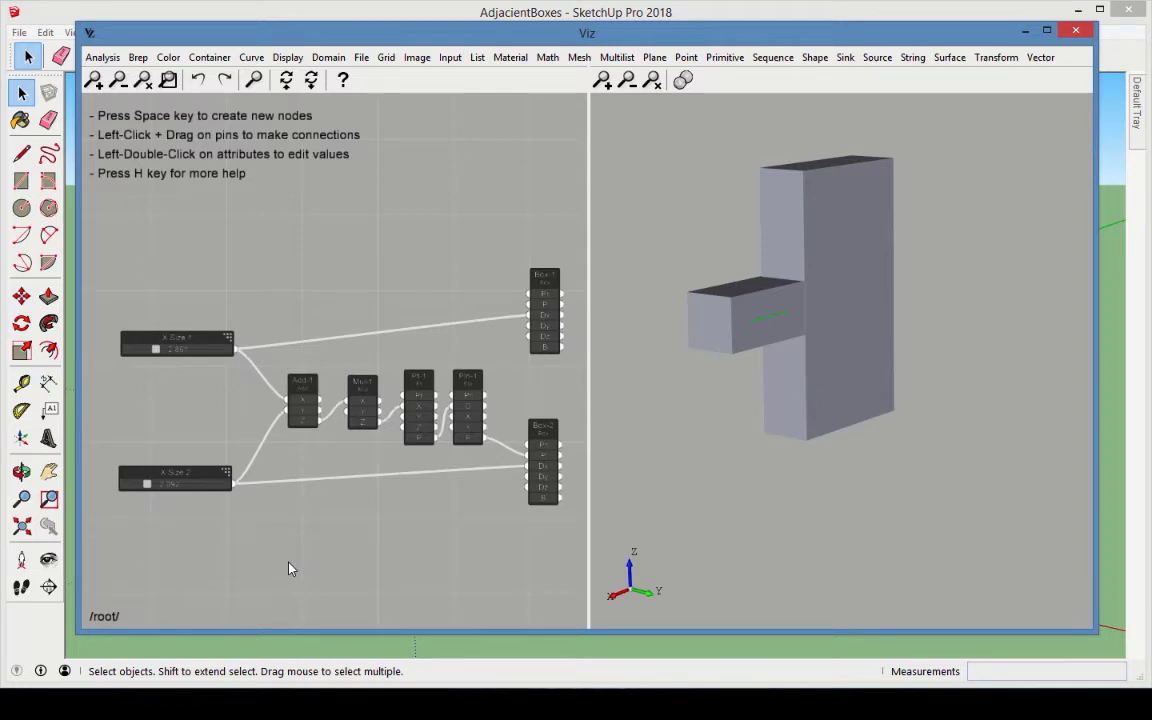
Increase the X Size 2 and X Size 1 sliders to lengthen the two adjacent boxes.
mouse_move(147, 483)
mouse_down()
mouse_move(175, 483)
mouse_move(155, 487)
mouse_up()
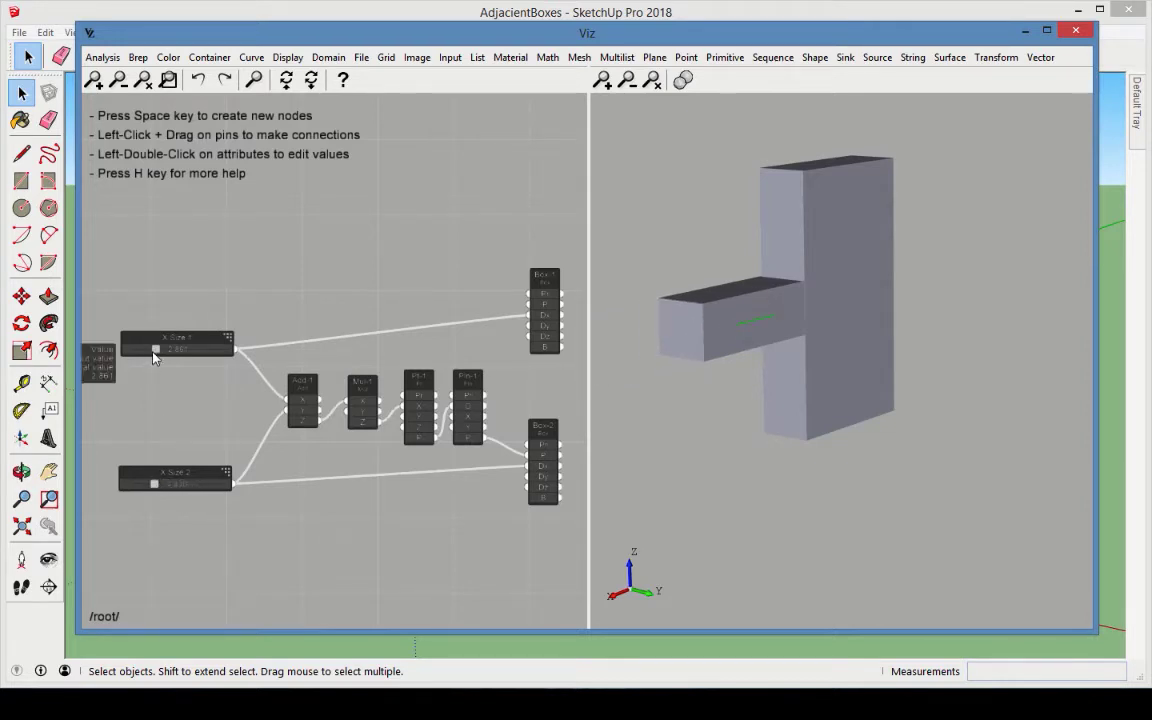
mouse_move(154, 353)
mouse_down()
mouse_move(185, 357)
mouse_move(167, 357)
mouse_up()
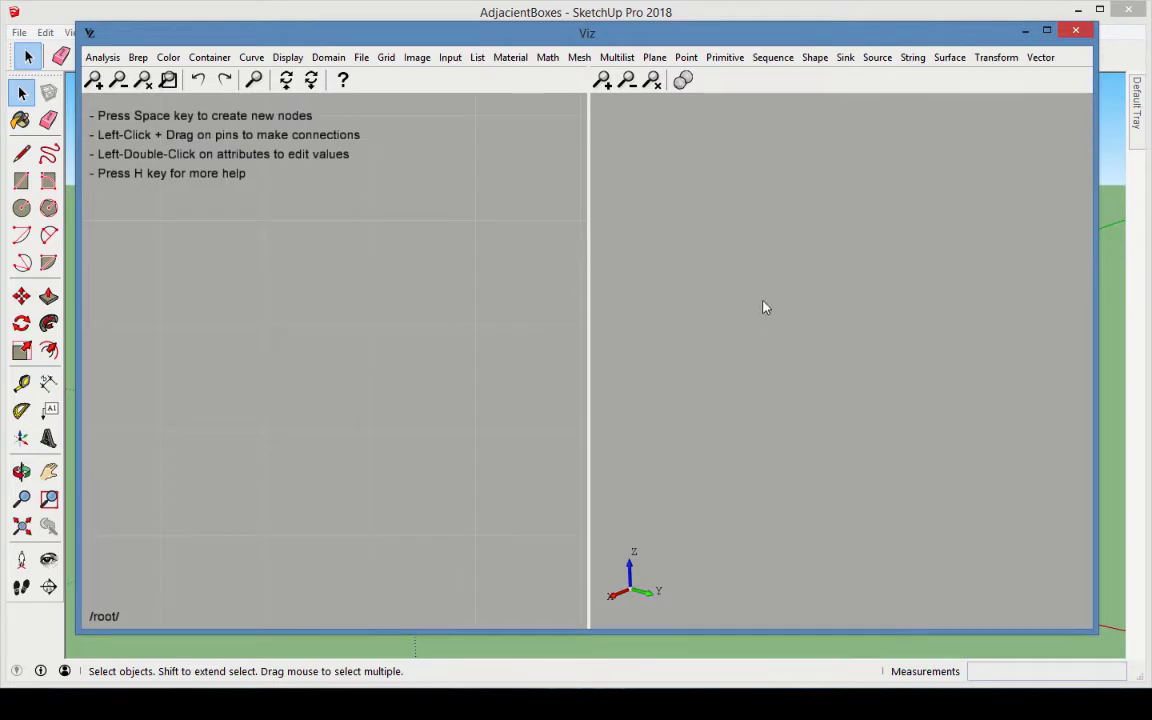
Add two Box primitive nodes to the empty graph, placed one above the other.
click(726, 57)
click(757, 102)
drag(319, 314, 476, 200)
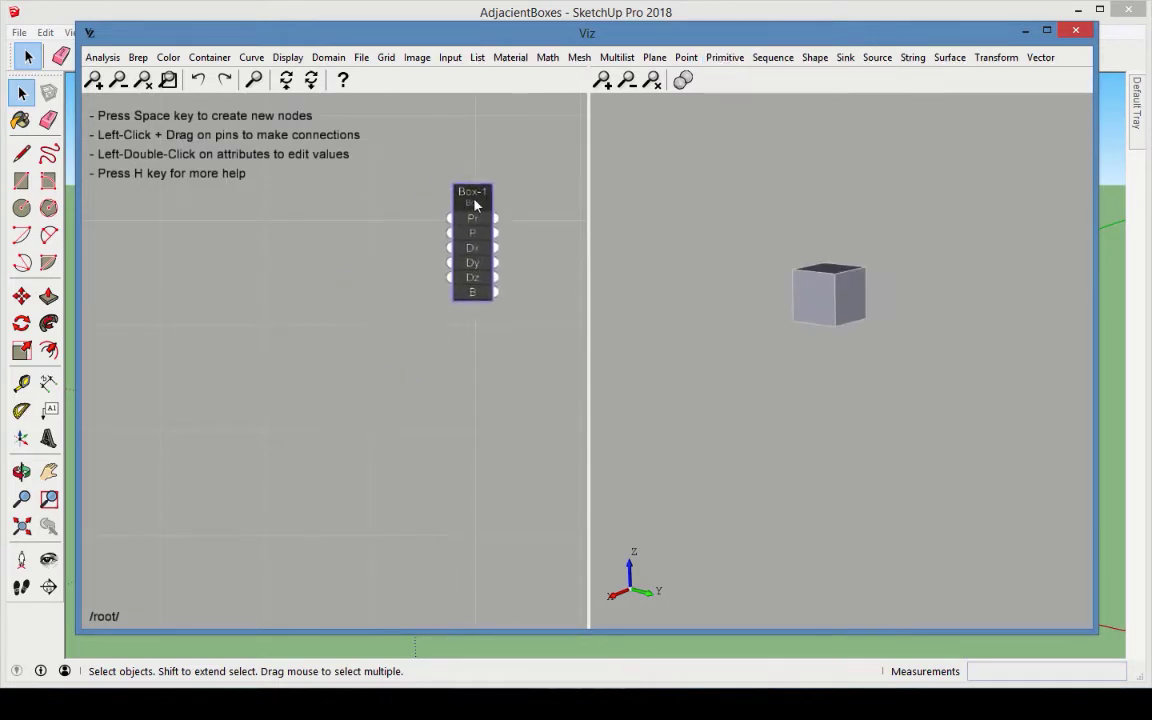
drag(333, 318, 486, 370)
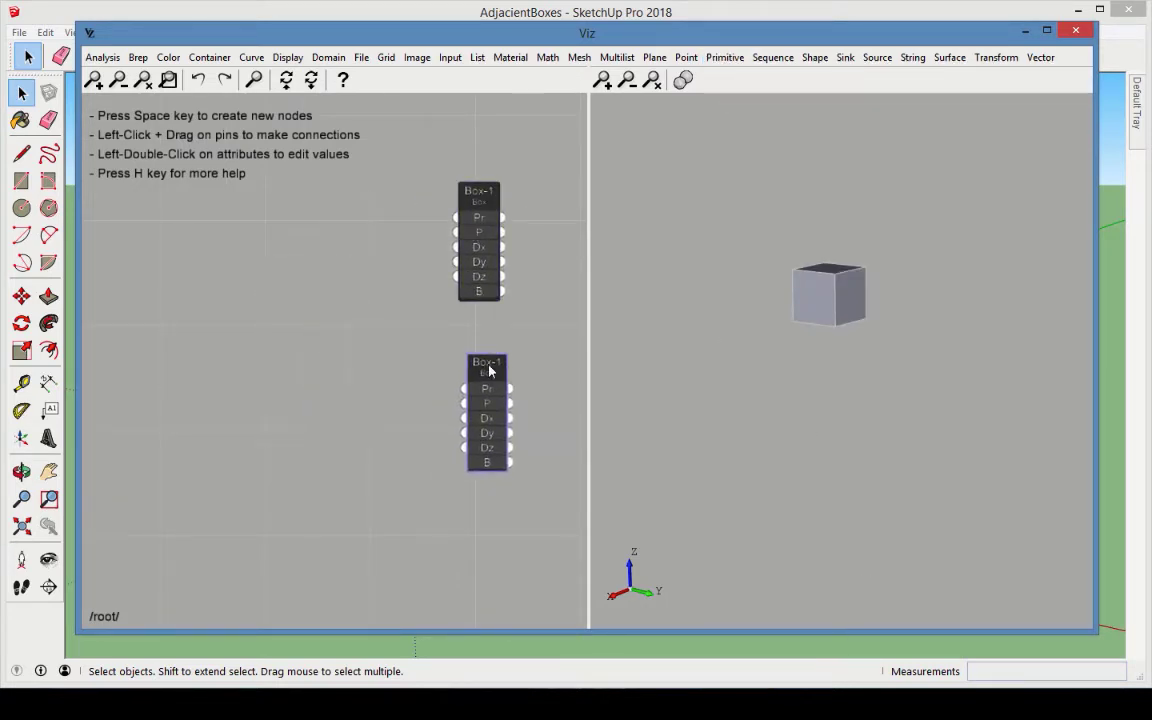
Add two Slider nodes beside the boxes and connect each one to the X dimension input of its box.
click(451, 57)
click(491, 95)
drag(334, 352, 219, 218)
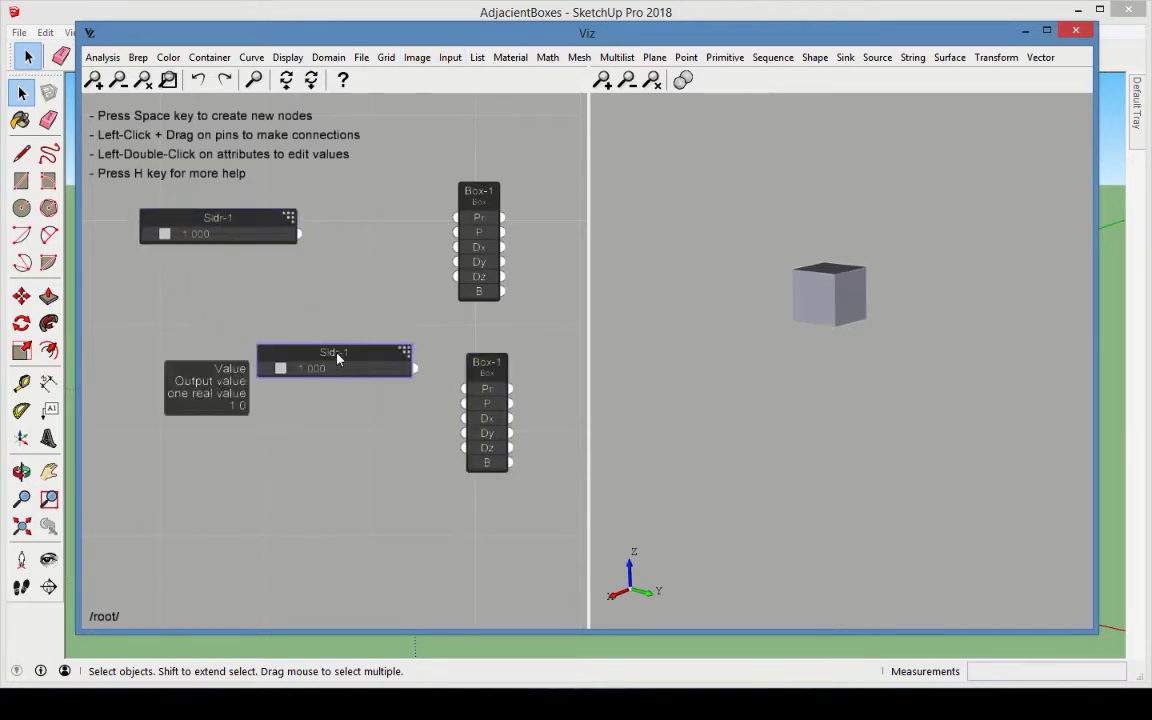
drag(337, 358, 223, 445)
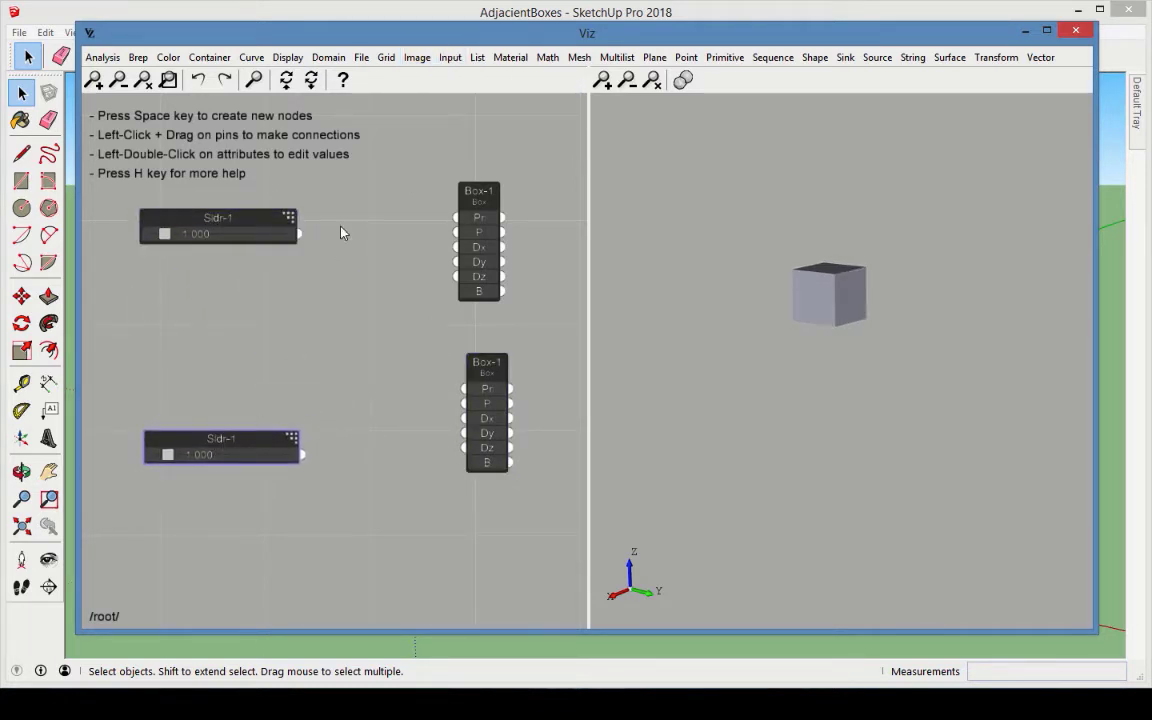
drag(298, 234, 456, 246)
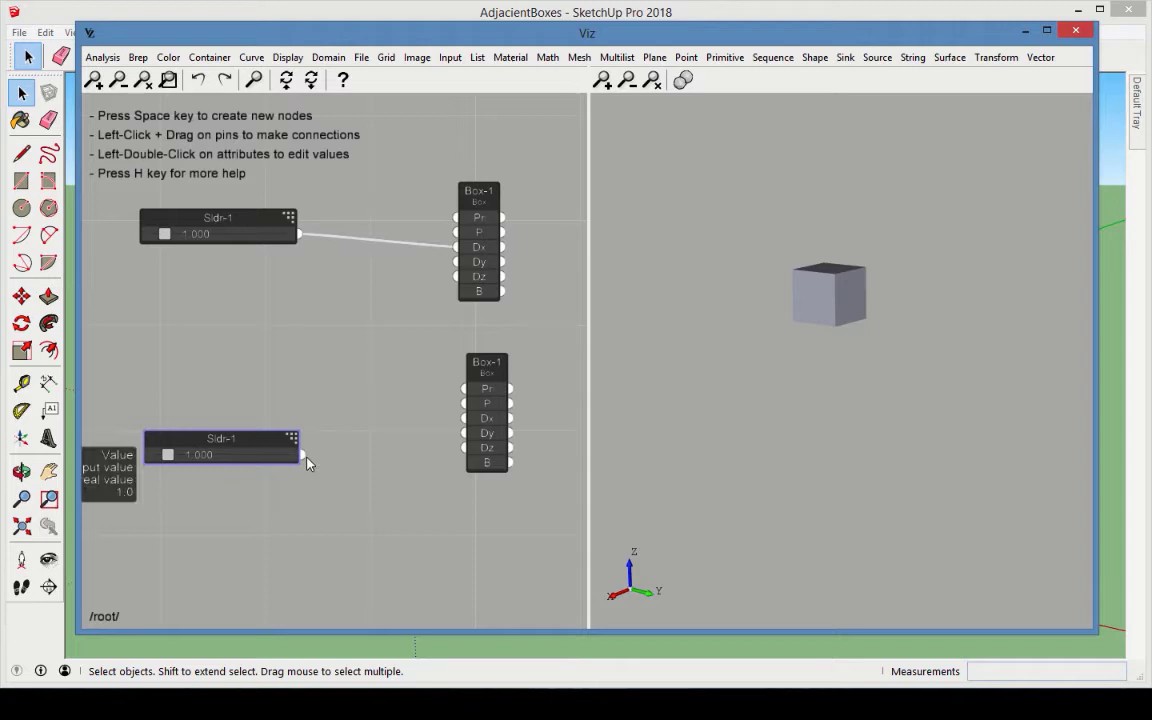
drag(302, 455, 462, 418)
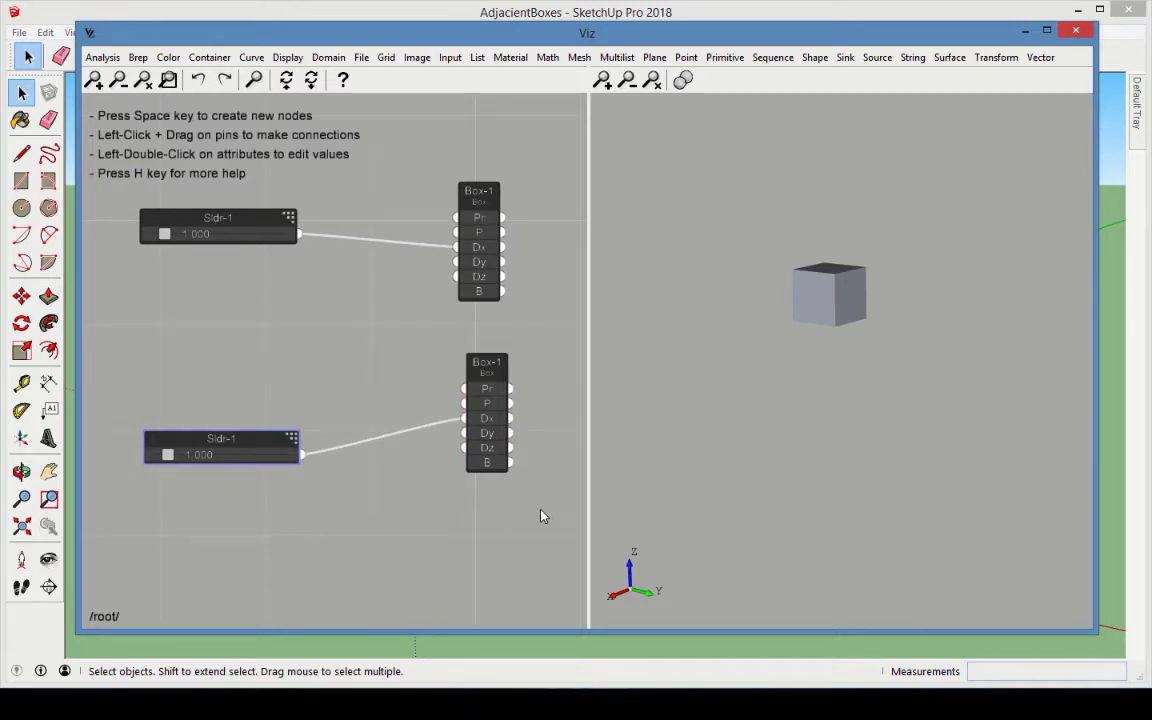
Set the upper box's Z dimension to 5.
mouse_move(497, 451)
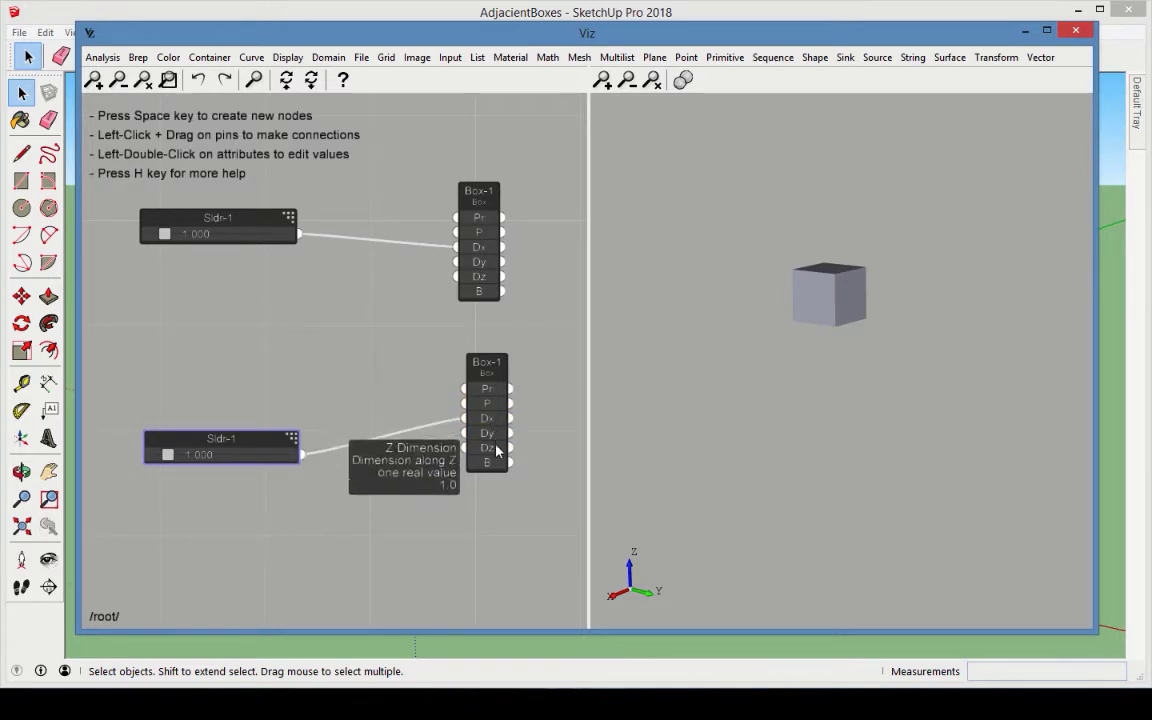
double_click(479, 276)
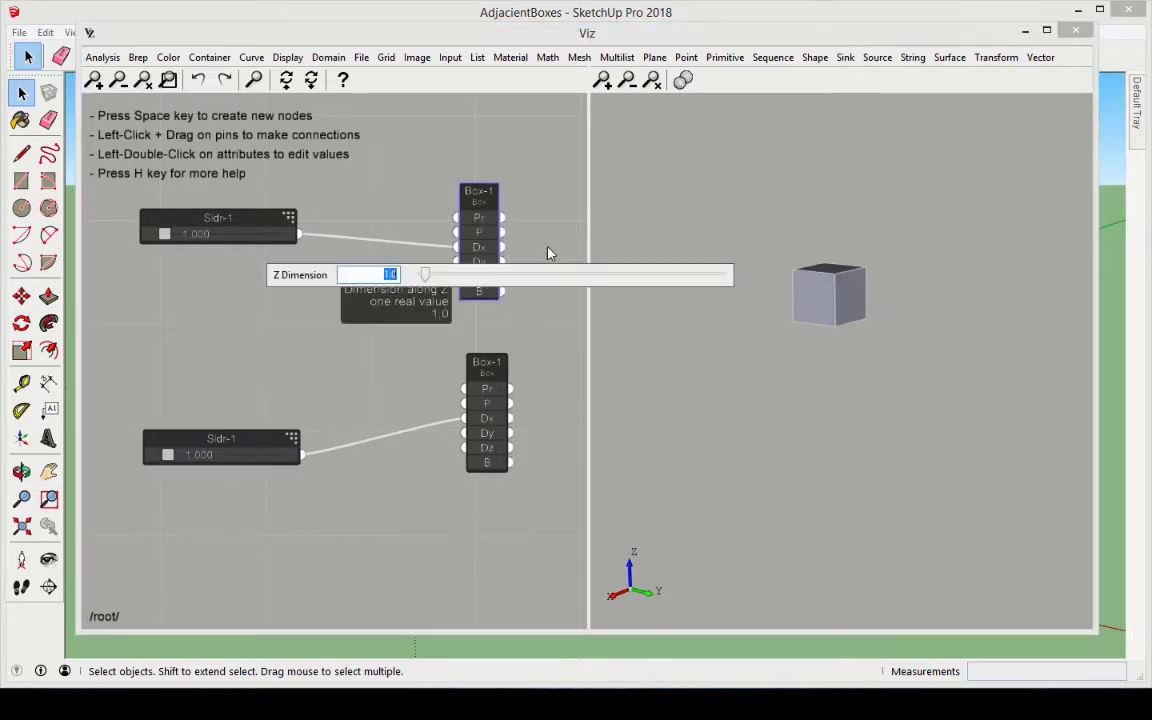
text(5)
key(Return)
click(556, 328)
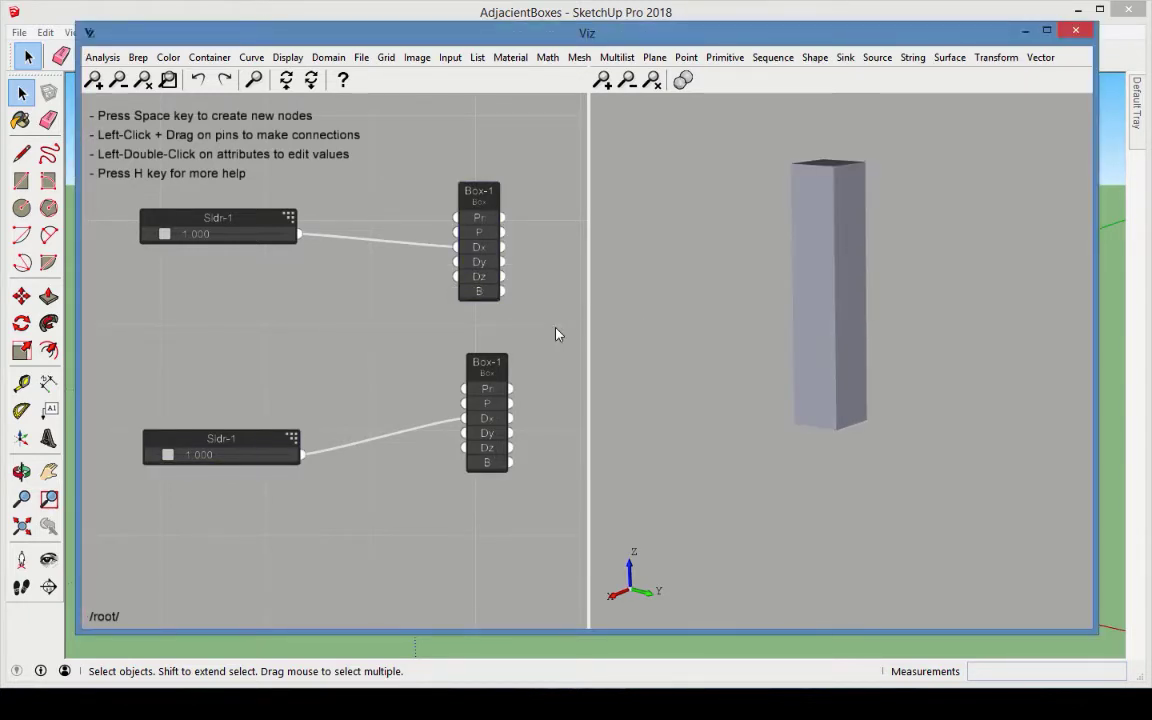
Add Plane and Point nodes, connecting the point's output to the plane's origin and the plane's output to the lower box's plane input.
click(654, 57)
click(682, 93)
drag(337, 326, 401, 323)
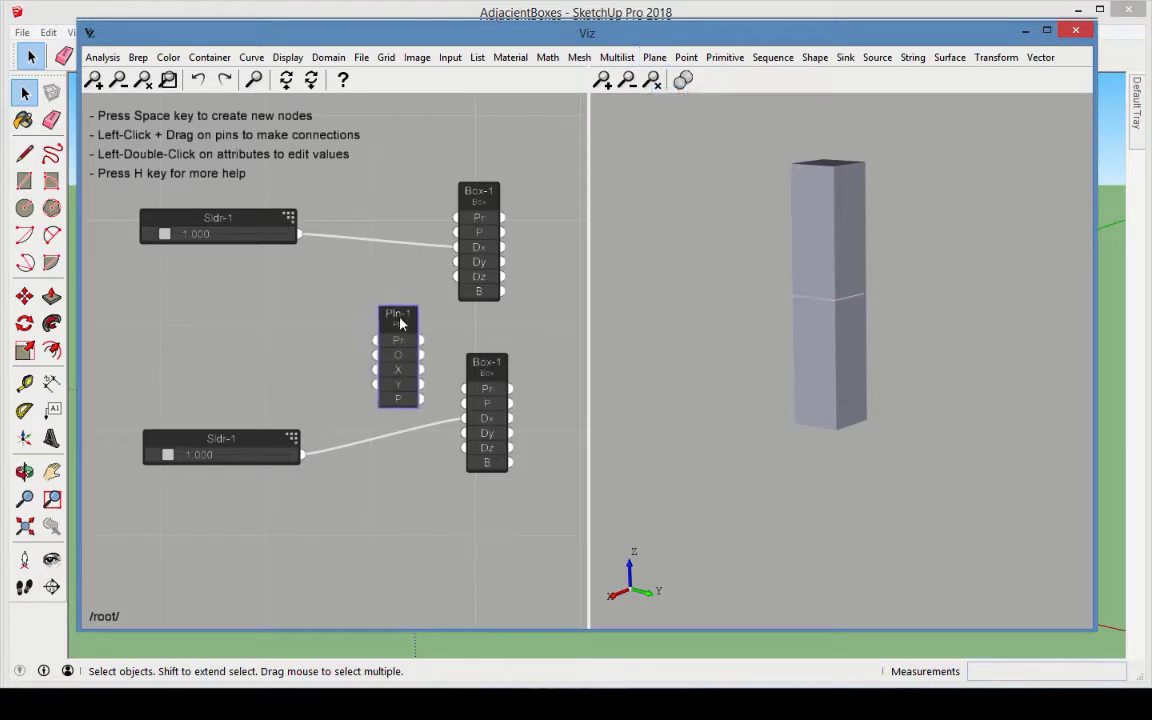
click(687, 58)
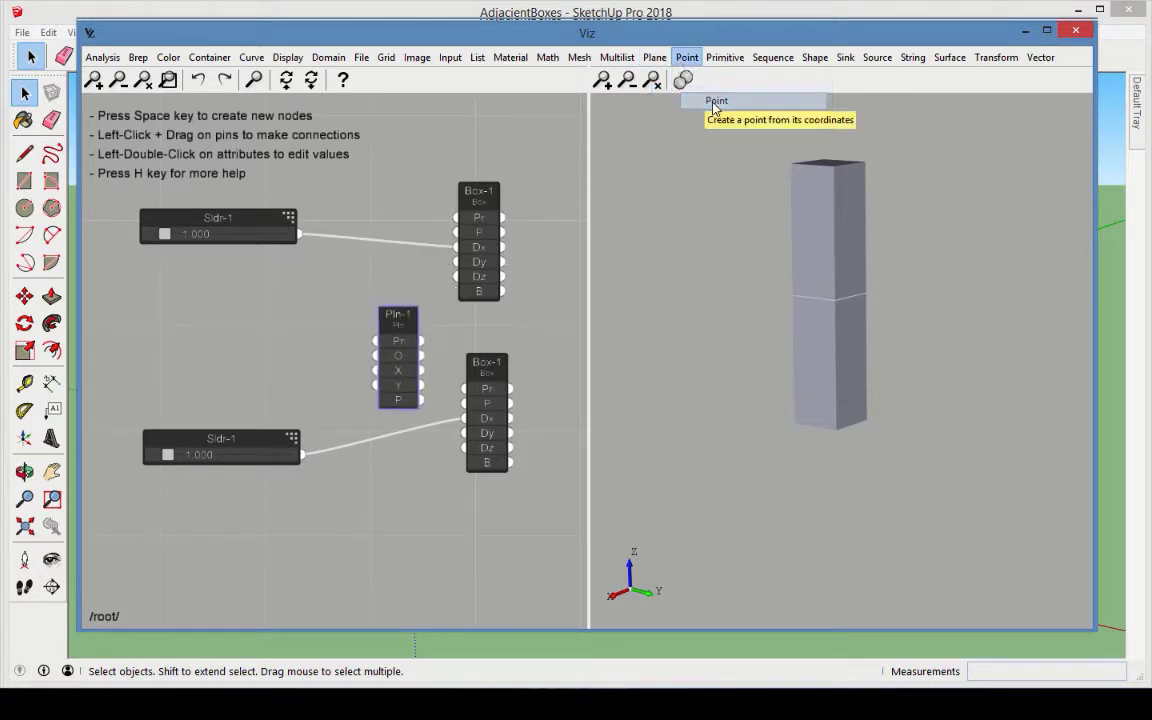
click(716, 100)
drag(329, 316, 316, 316)
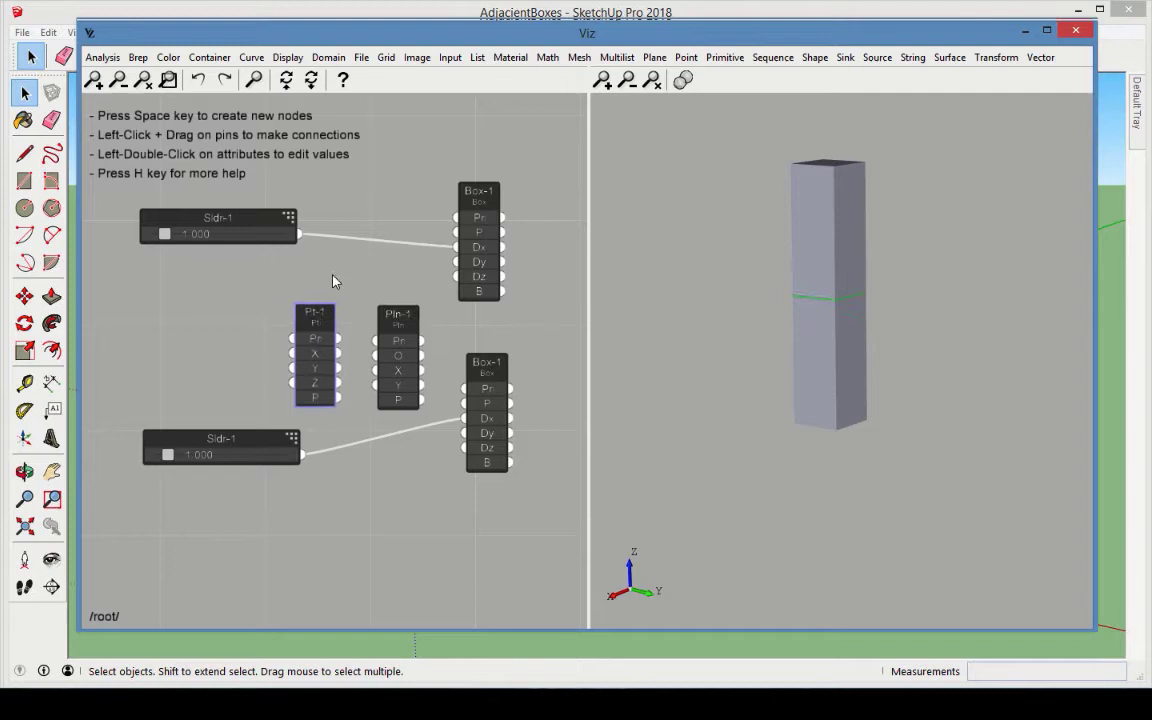
drag(421, 400, 466, 409)
drag(339, 397, 375, 355)
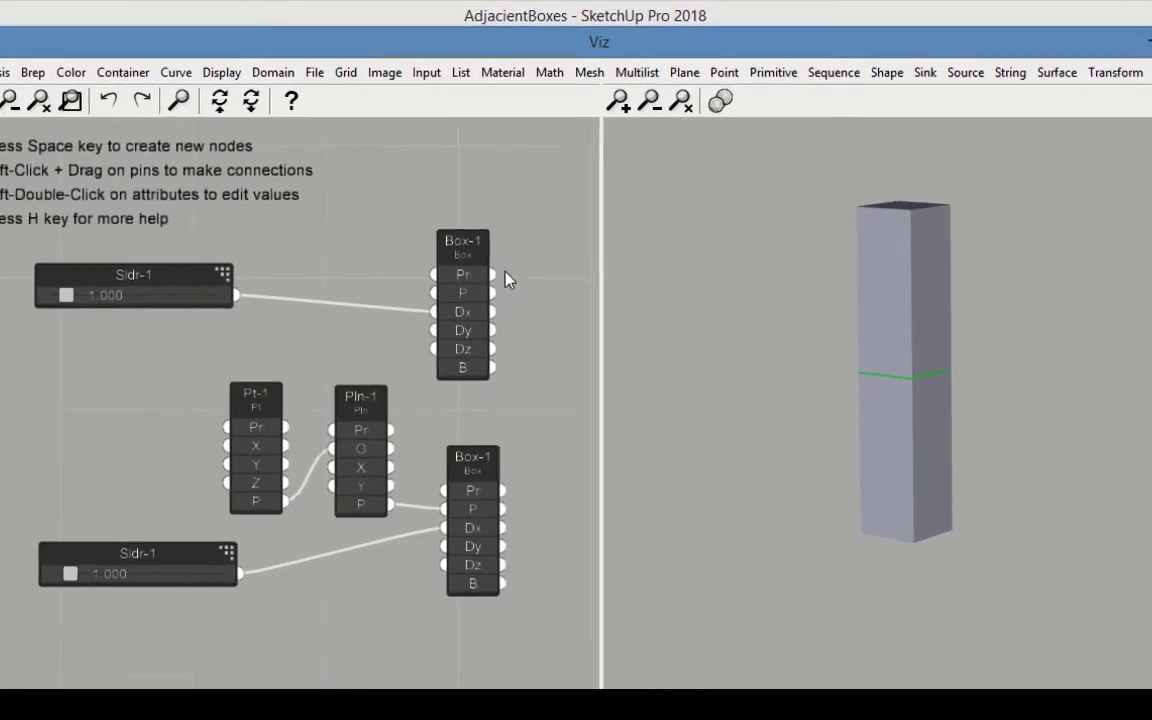
Add a math Add node between the two sliders and connect both slider outputs to its inputs, spreading the nodes apart for room.
click(548, 58)
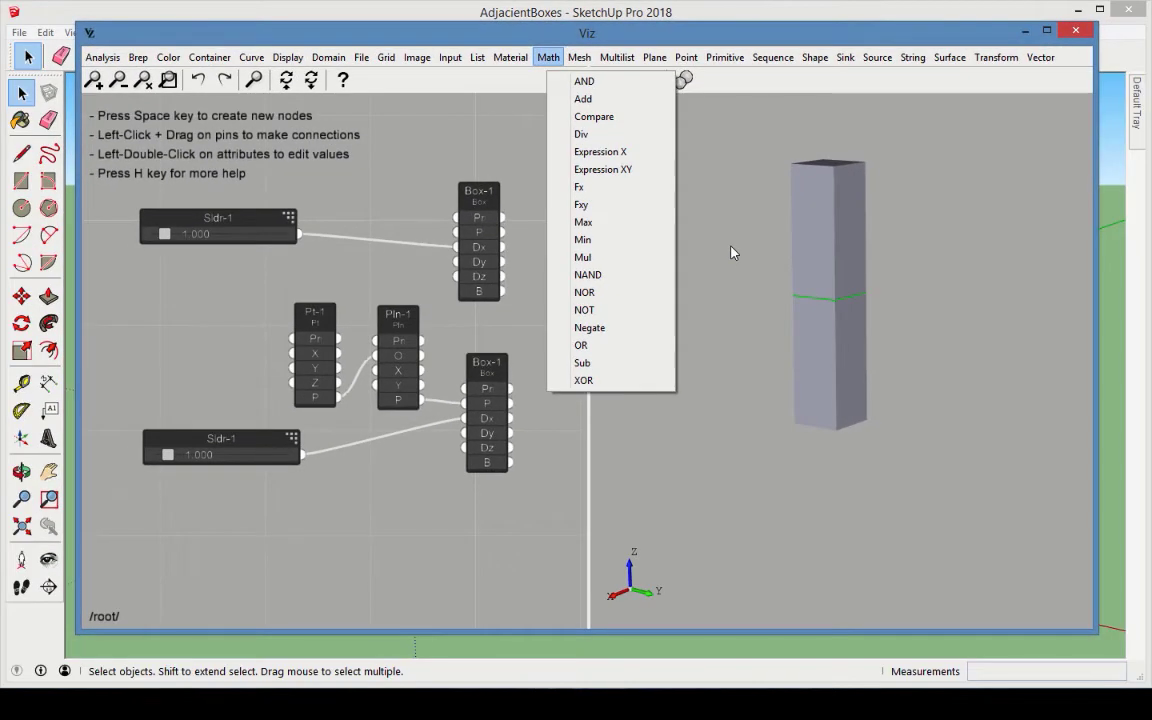
click(620, 100)
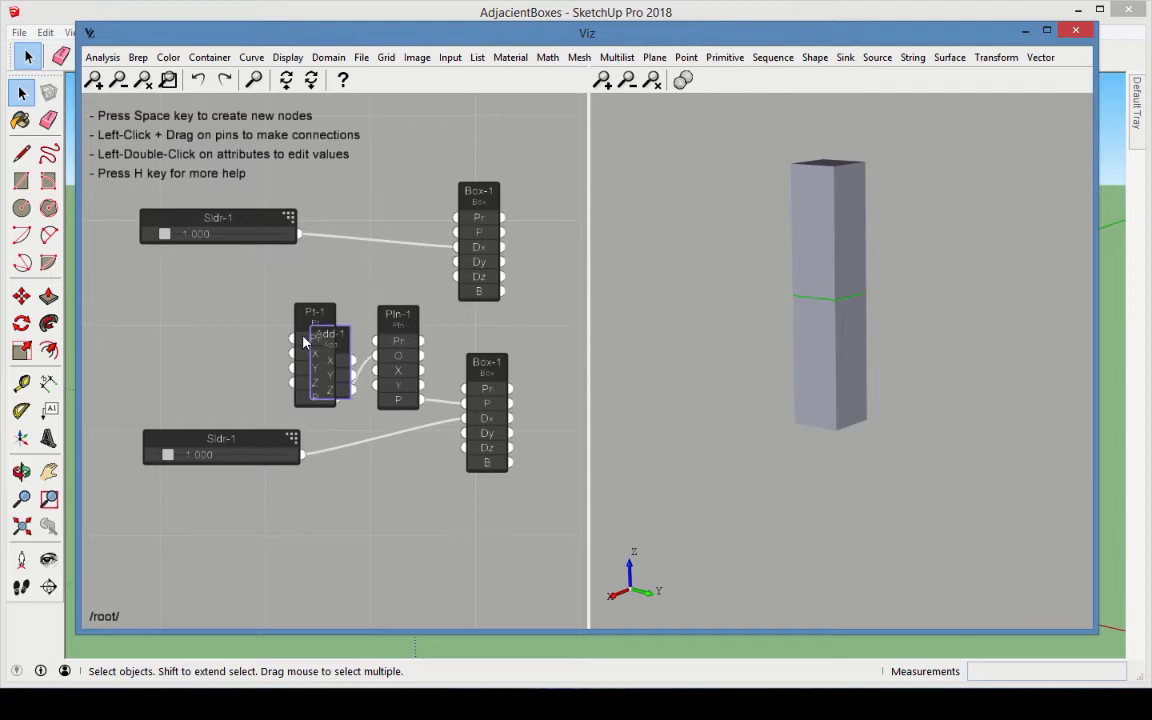
click(208, 316)
drag(241, 219, 170, 220)
drag(276, 441, 146, 421)
drag(177, 219, 110, 218)
middle_drag(182, 284, 252, 282)
drag(228, 231, 277, 331)
drag(243, 432, 226, 322)
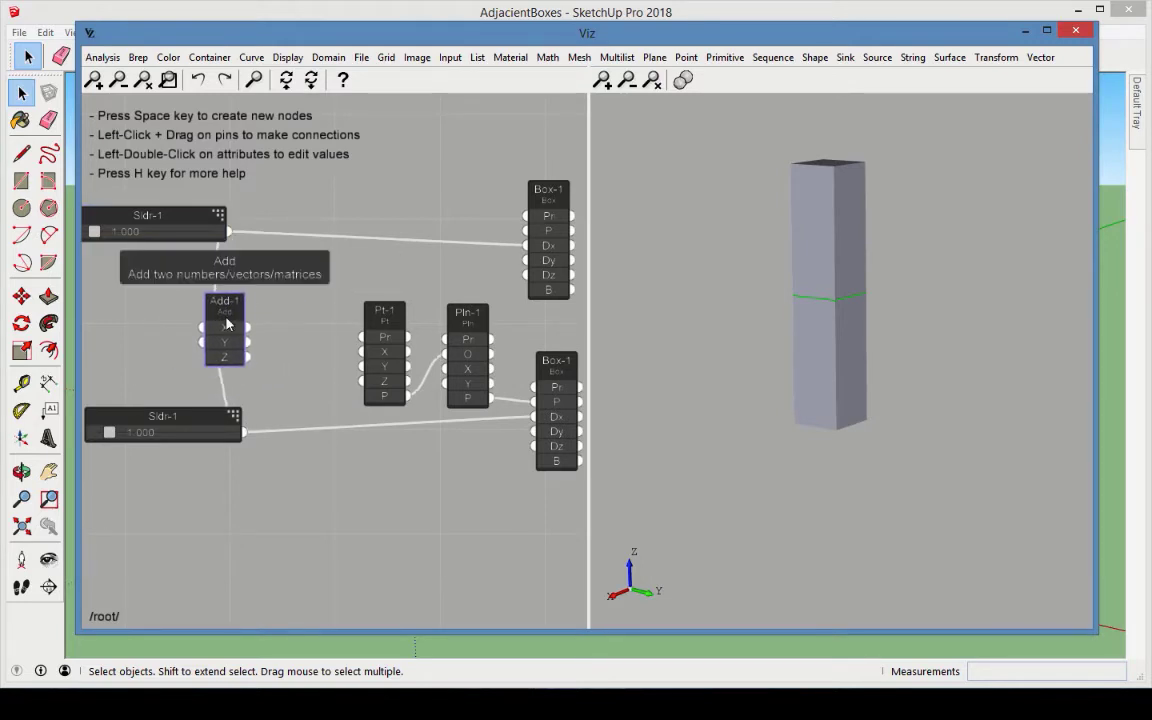
Add a Mul node with a Y value of 0.5 and wire it between the Add node's output and the point's X input.
click(548, 57)
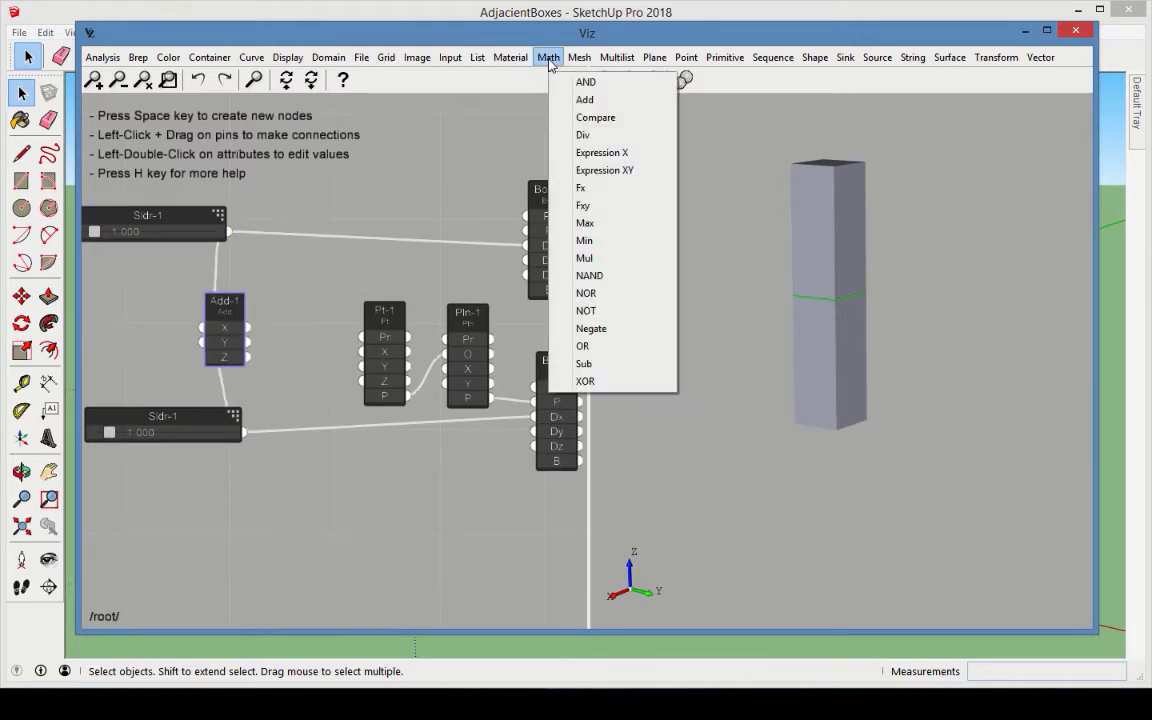
click(617, 256)
drag(330, 331, 306, 302)
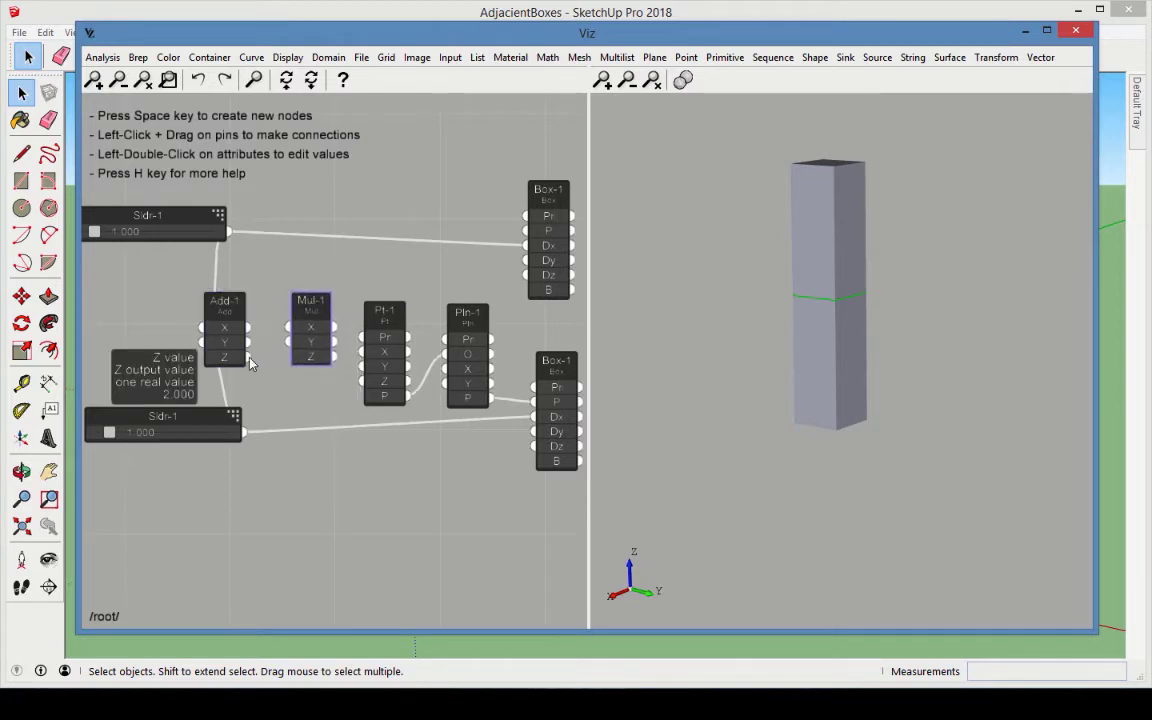
double_click(312, 342)
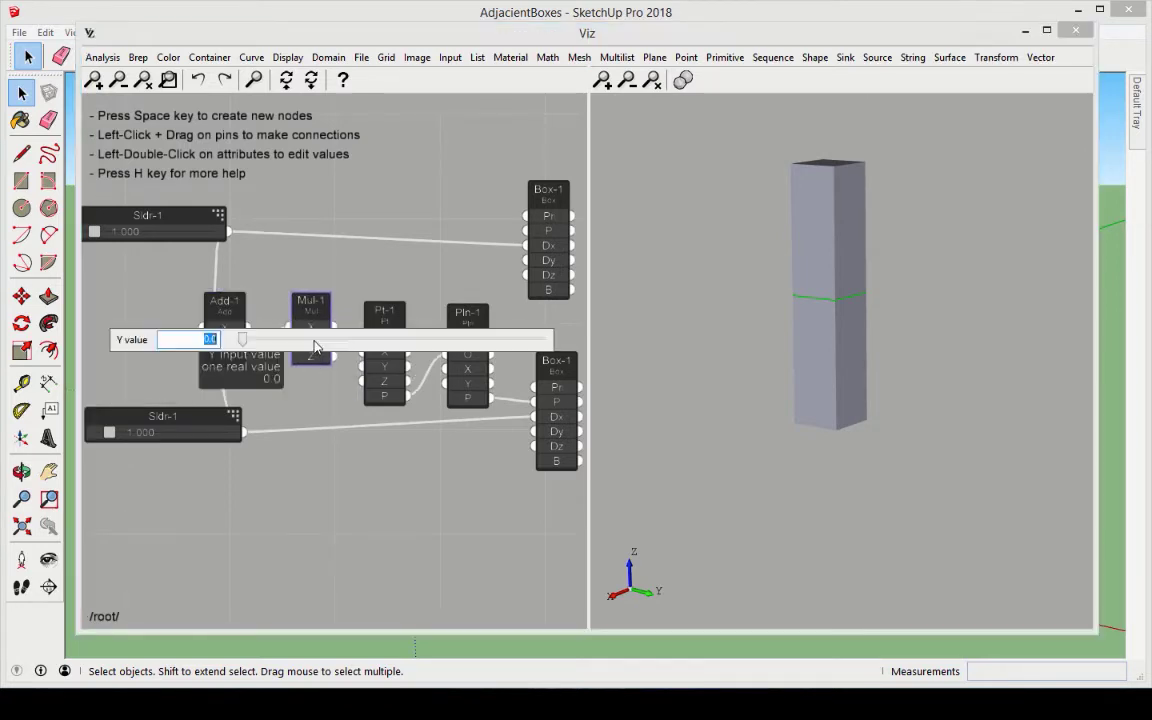
text(0.5)
key(Return)
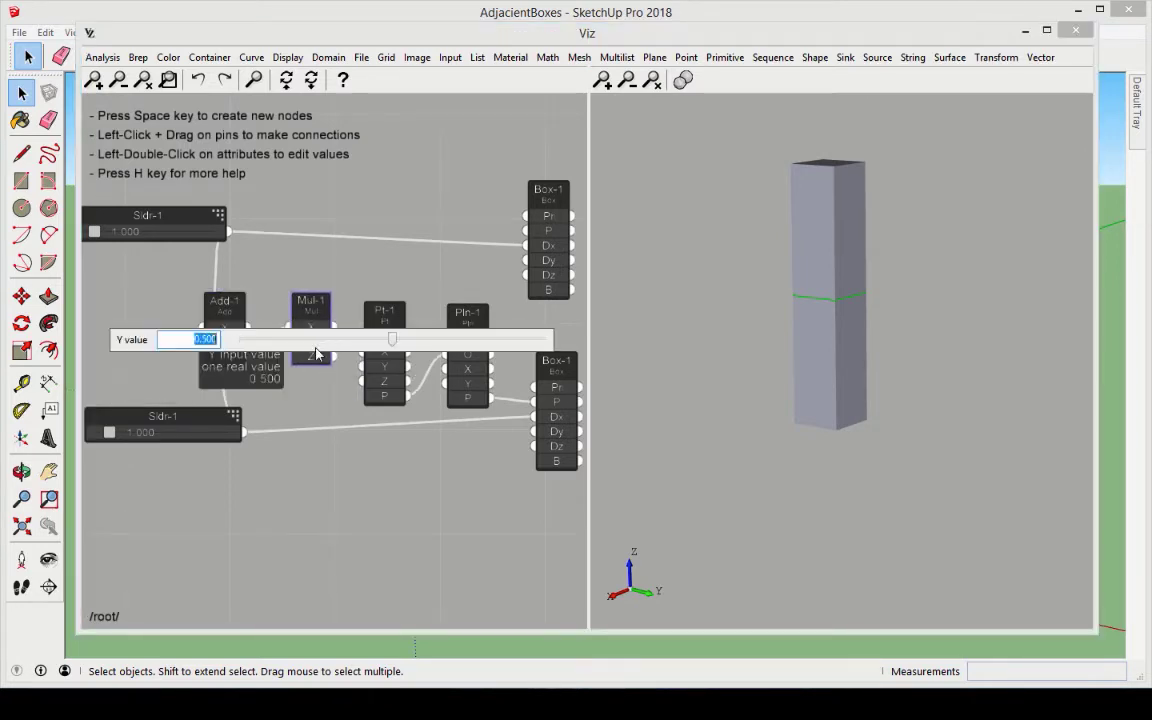
click(314, 492)
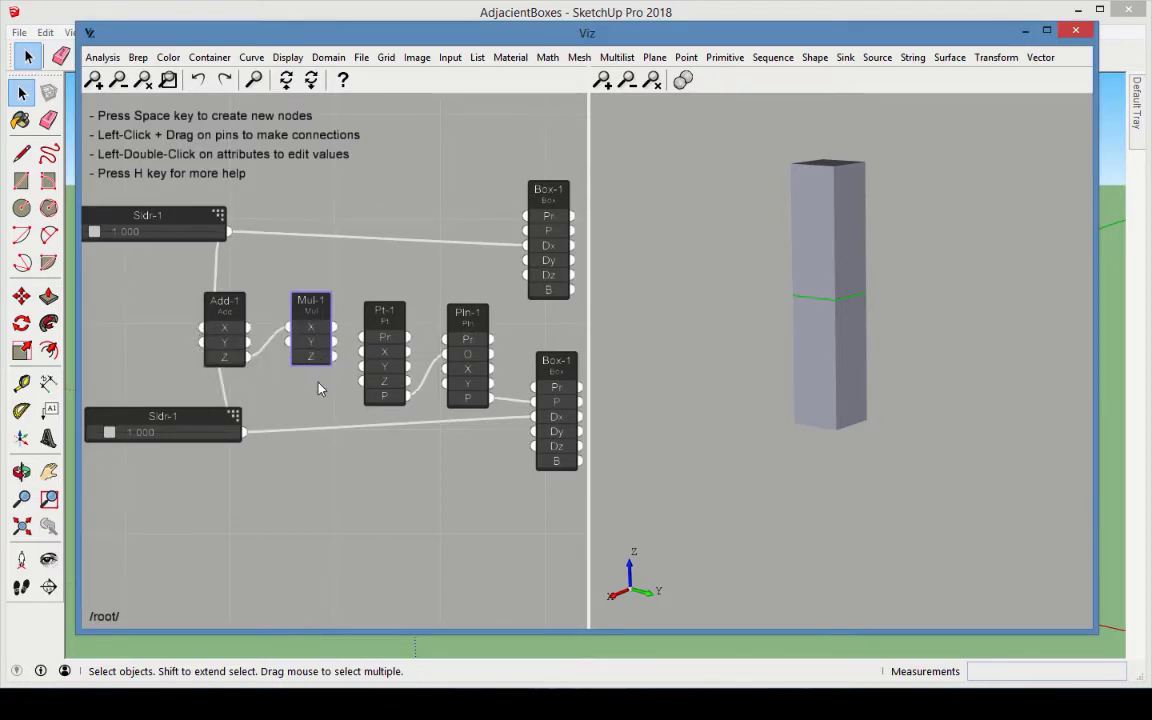
drag(334, 356, 362, 351)
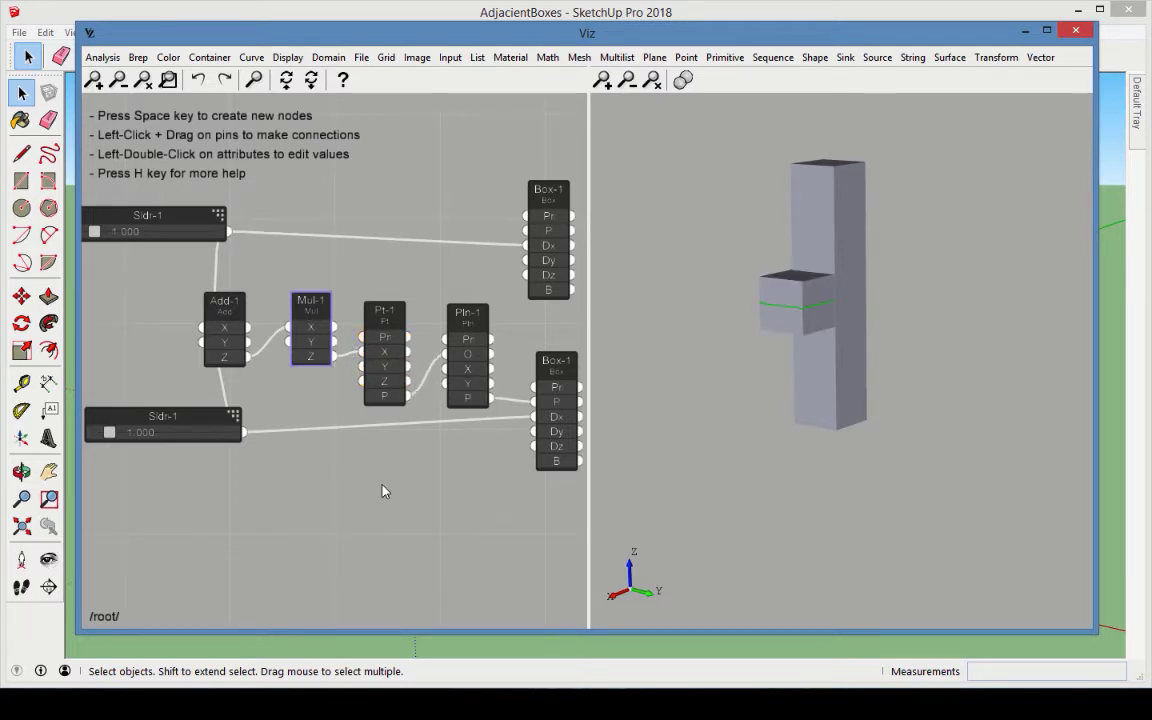
click(382, 491)
Raise the upper slider to about 3.63 and increase the lower slider to check how both boxes resize side by side.
mouse_move(818, 477)
middle_down()
mouse_move(795, 468)
mouse_move(825, 460)
middle_up()
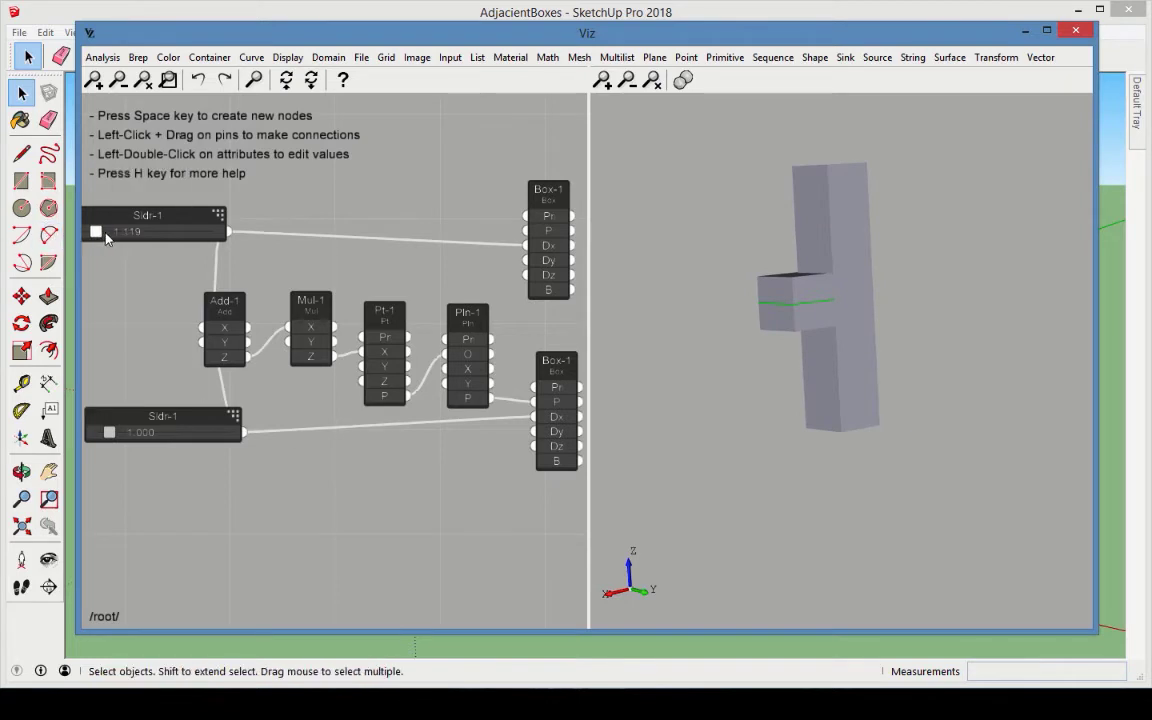
drag(95, 231, 131, 231)
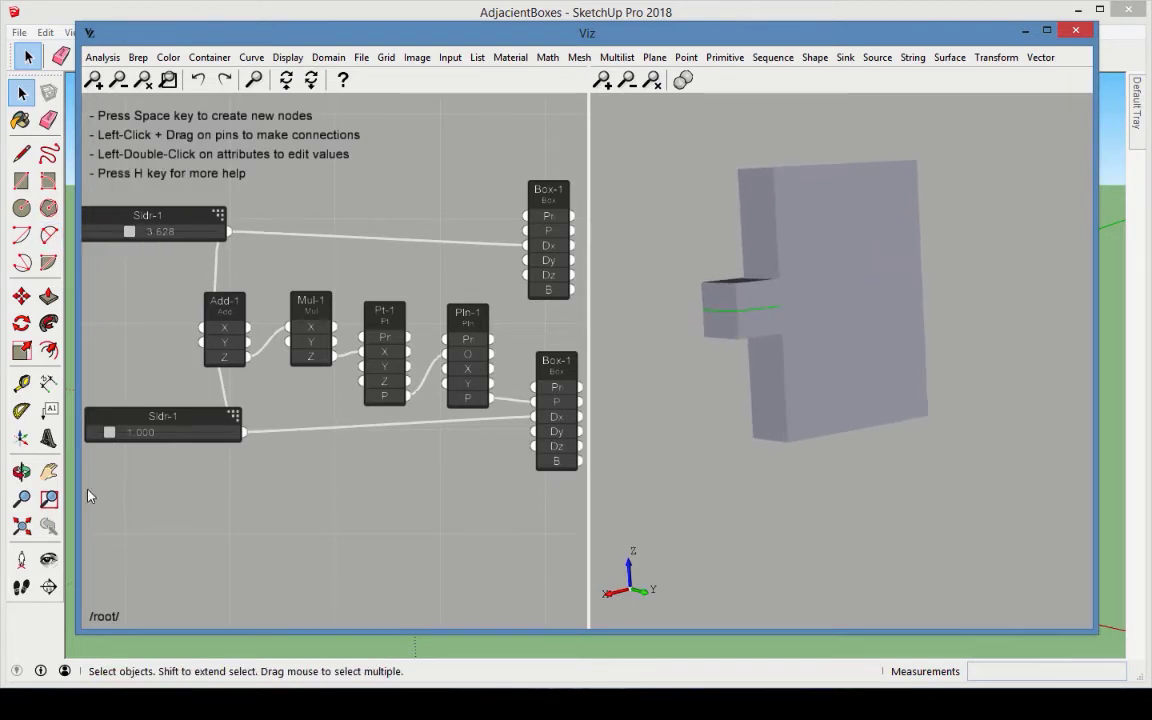
mouse_move(110, 432)
mouse_down()
mouse_move(160, 434)
mouse_move(124, 434)
mouse_up()
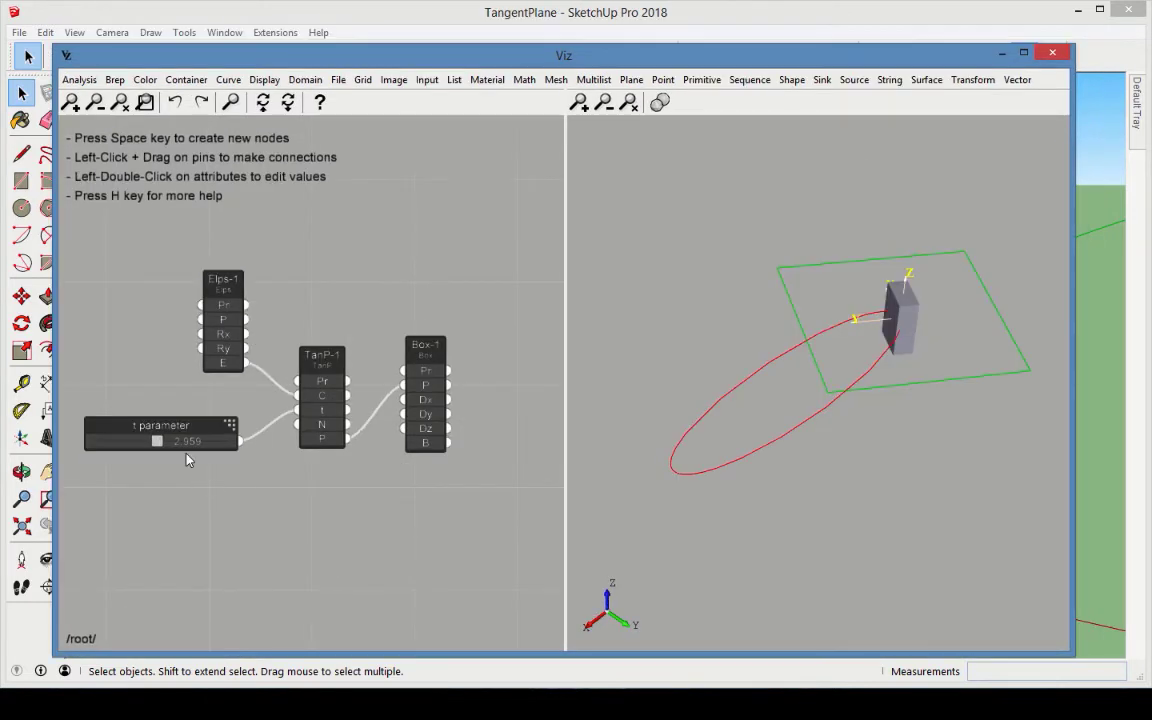
Increase the t parameter slider to move the tangent plane and its box along the ellipse.
drag(157, 441, 195, 443)
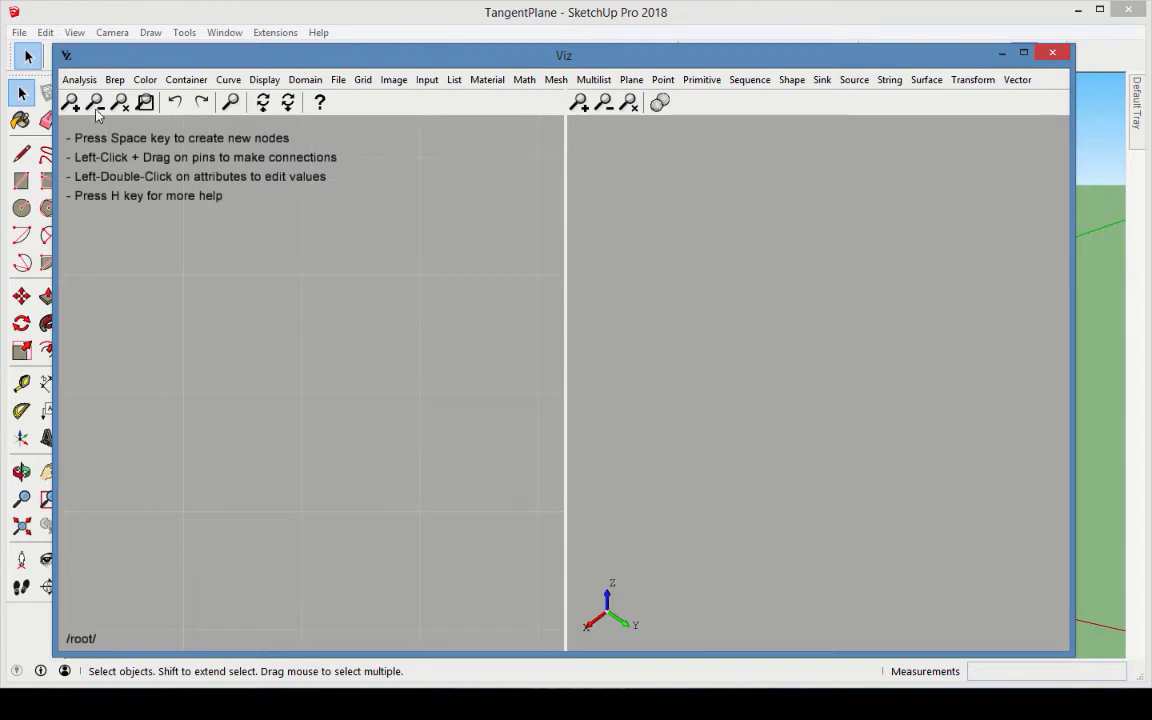
Add a Tangent Plane analysis node near the middle of the empty graph.
click(80, 79)
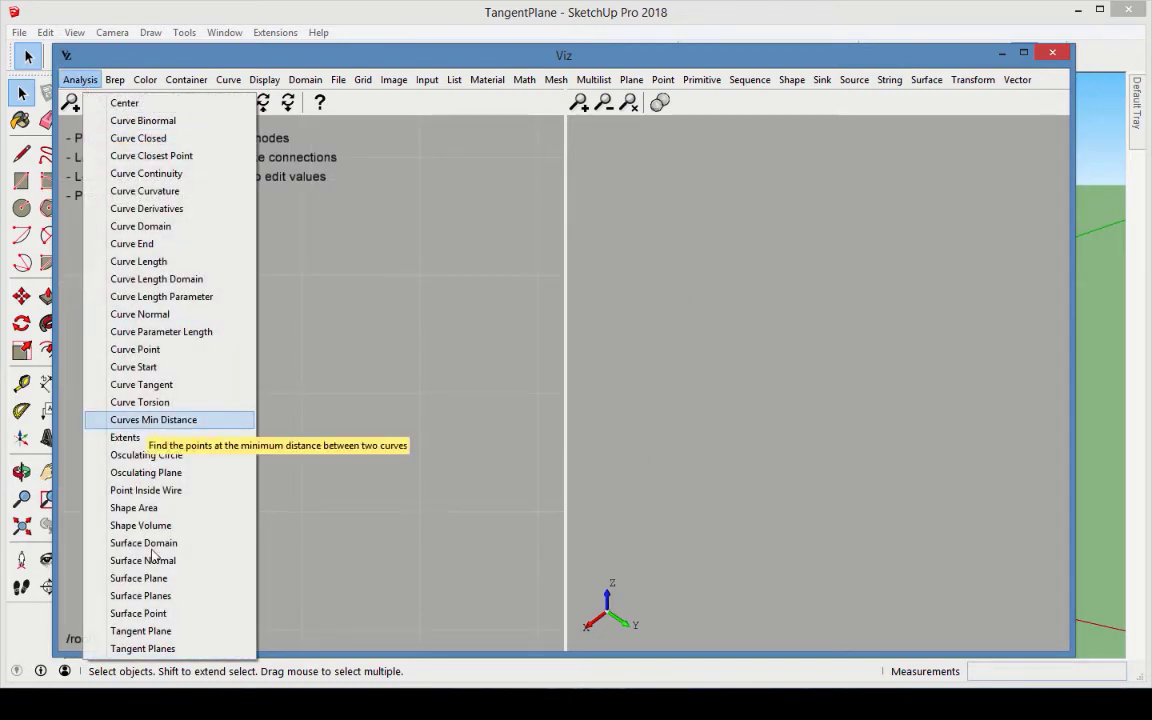
click(140, 631)
drag(311, 340, 366, 333)
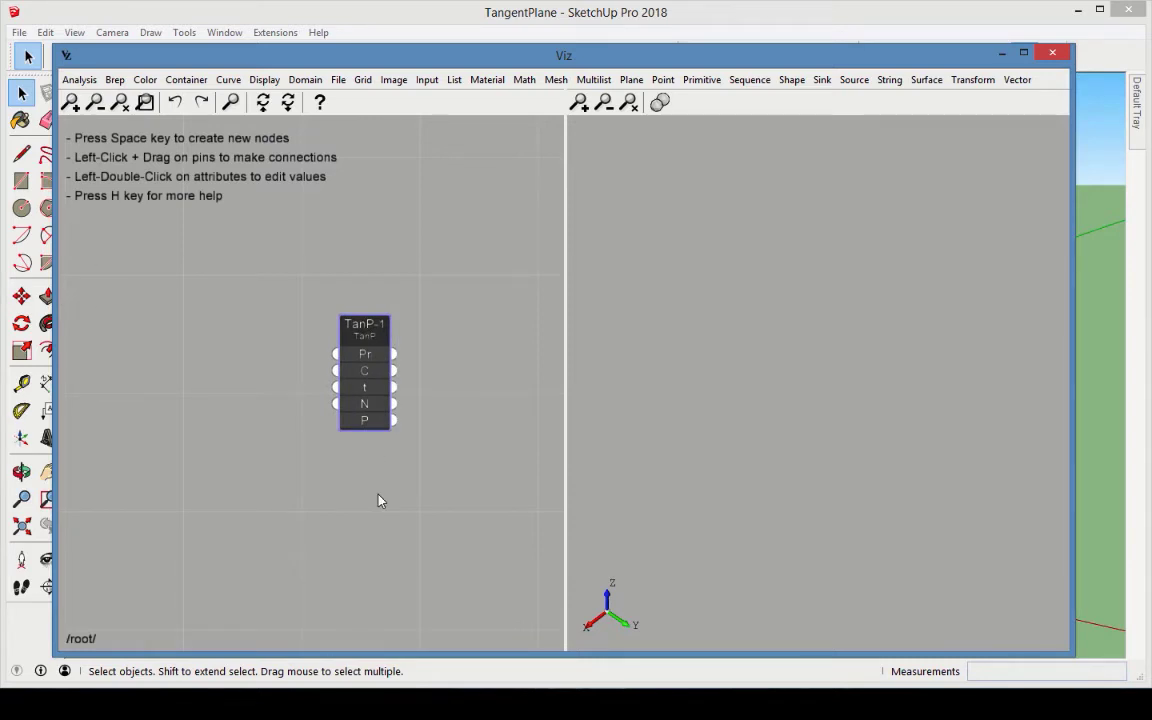
Add an Ellipse primitive node beside the Tangent Plane node and connect its output to the curve input.
click(703, 82)
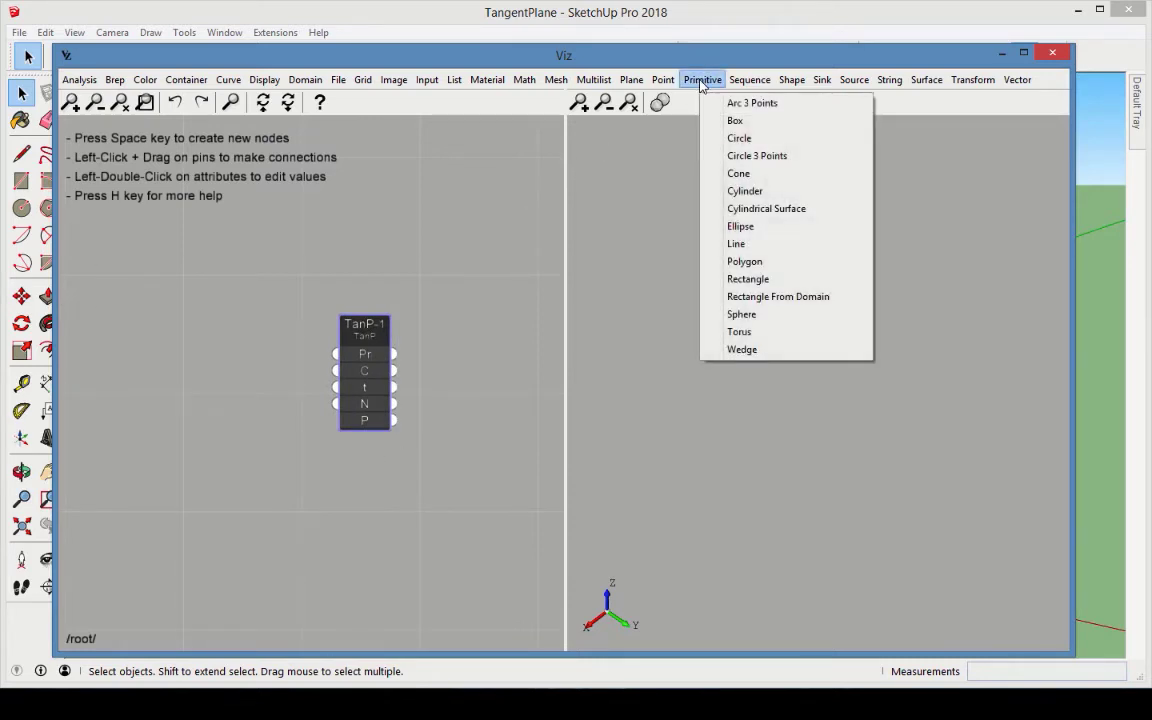
click(740, 226)
drag(314, 344, 246, 277)
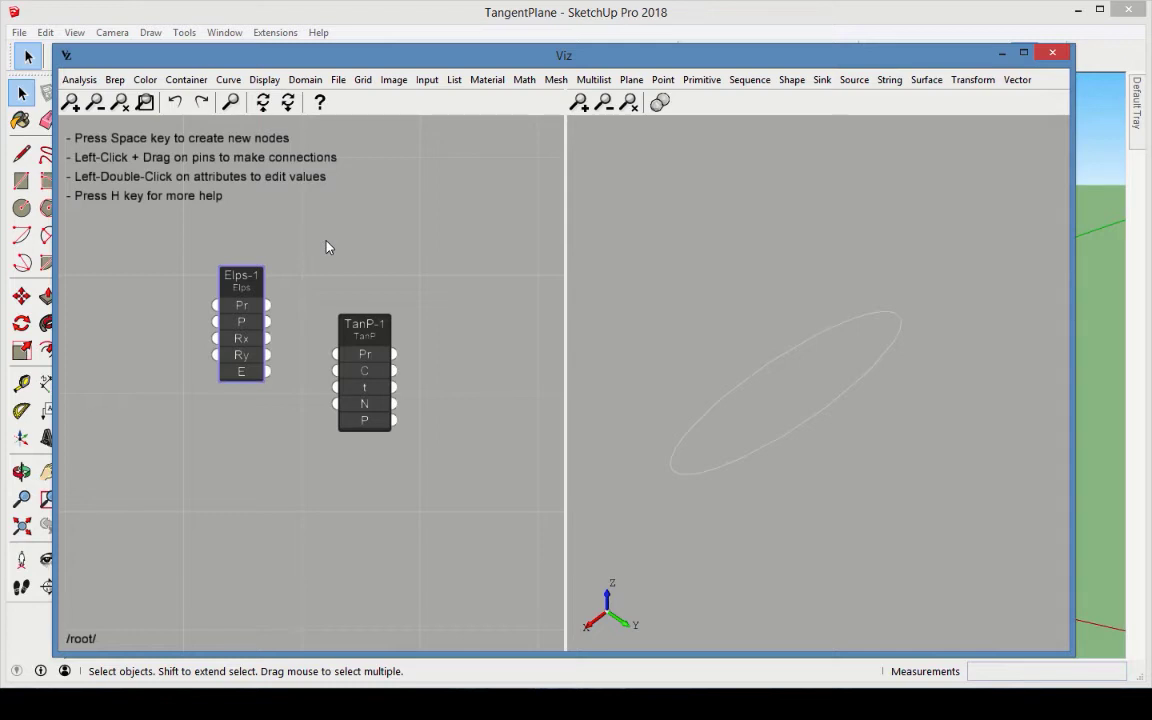
mouse_move(242, 340)
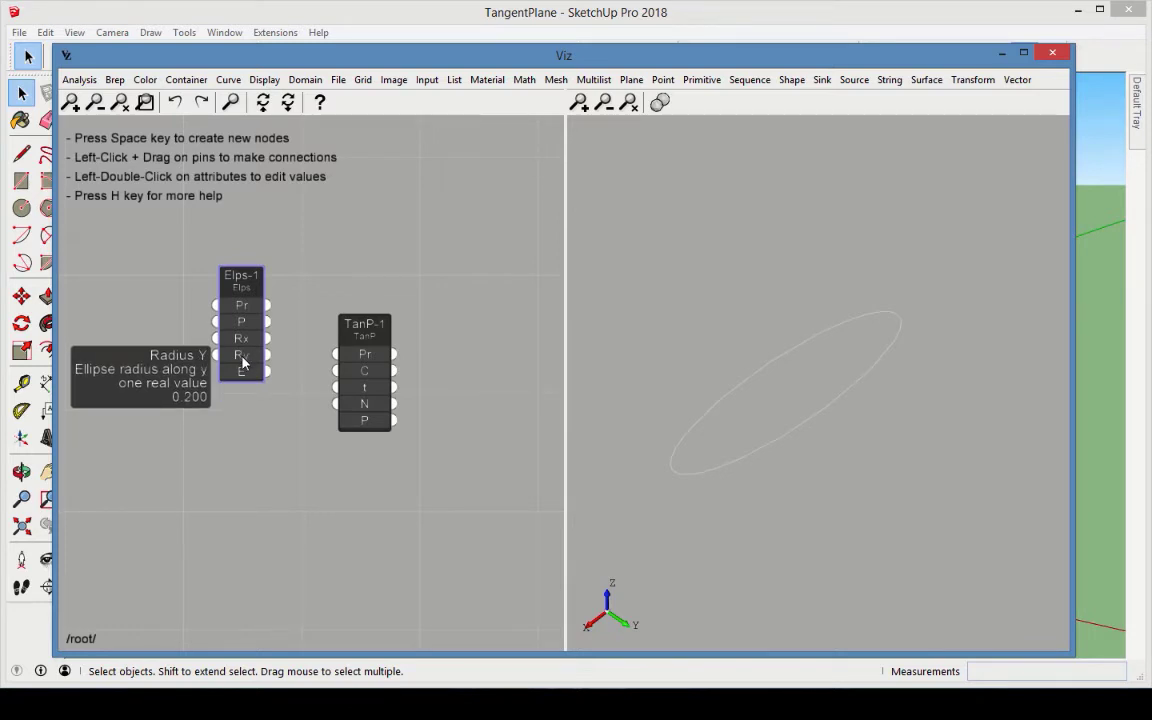
mouse_move(270, 374)
drag(268, 372, 336, 370)
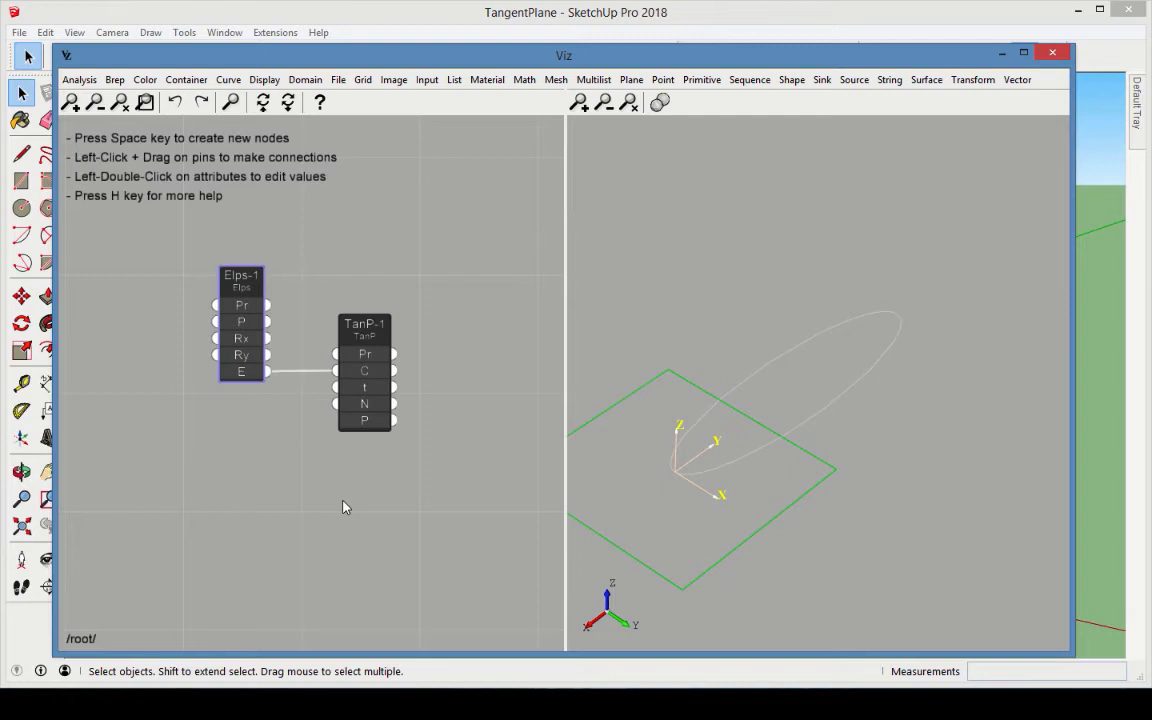
Add a Slider node below the Ellipse node and set its maximum to 6.28.
click(427, 79)
click(459, 128)
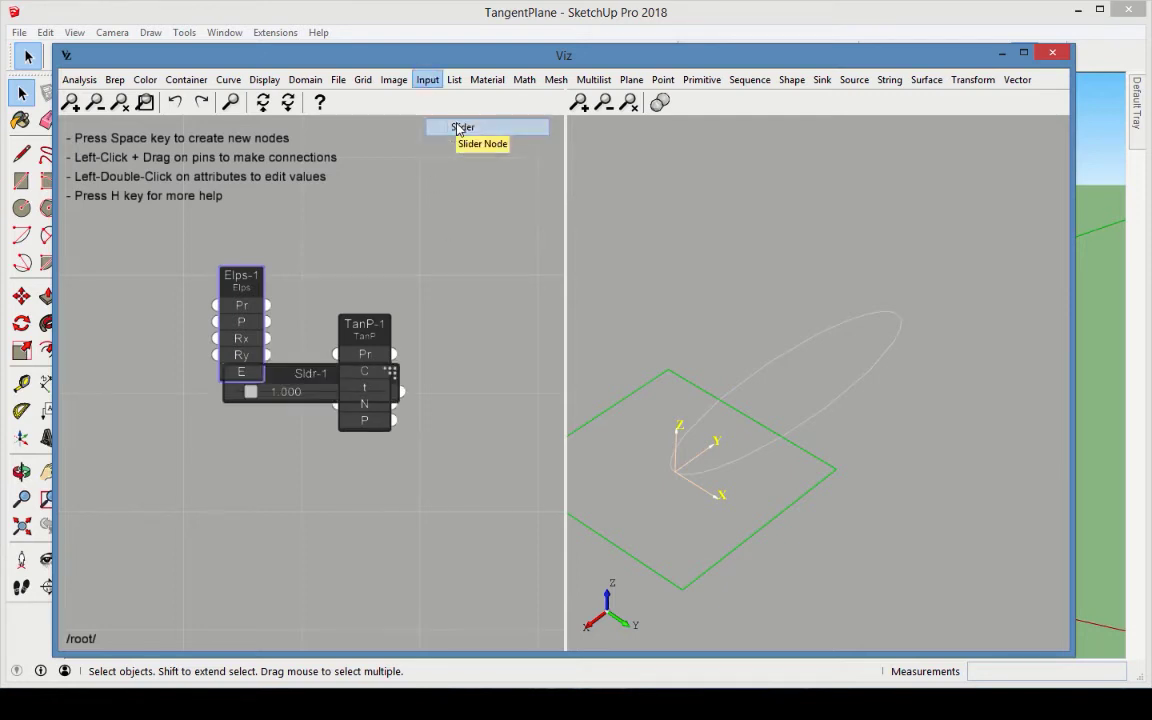
drag(315, 376, 205, 440)
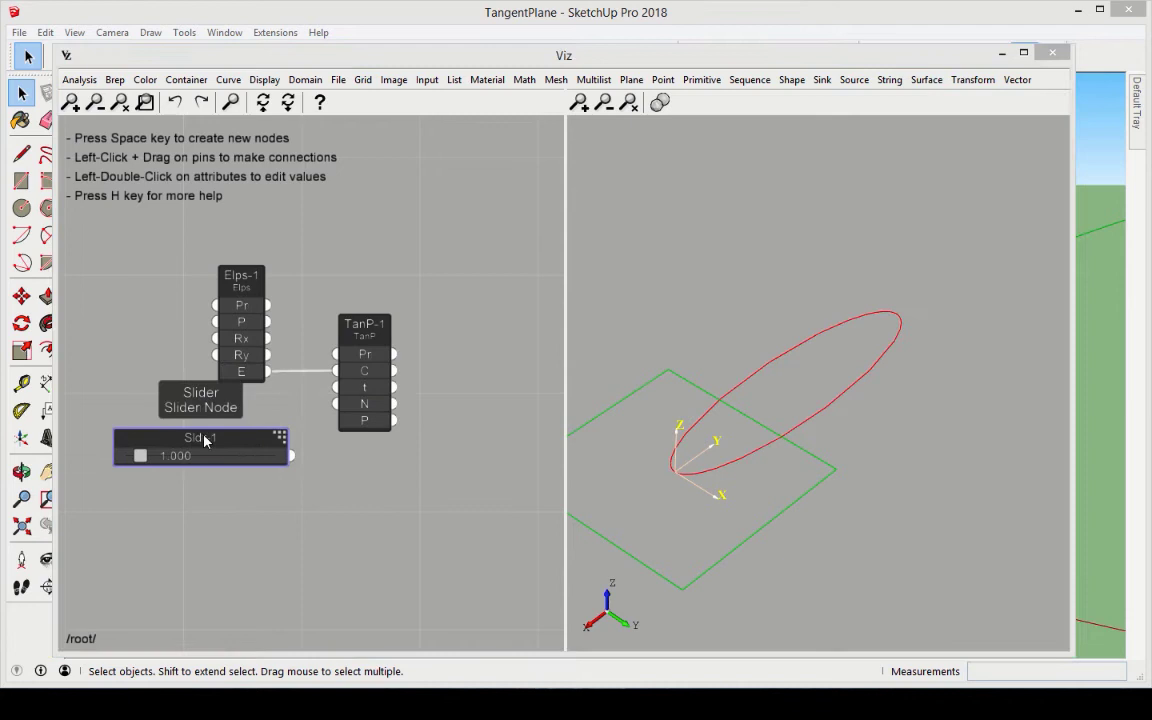
double_click(205, 440)
key(Tab)
key(Tab)
key(Tab)
text(6.28)
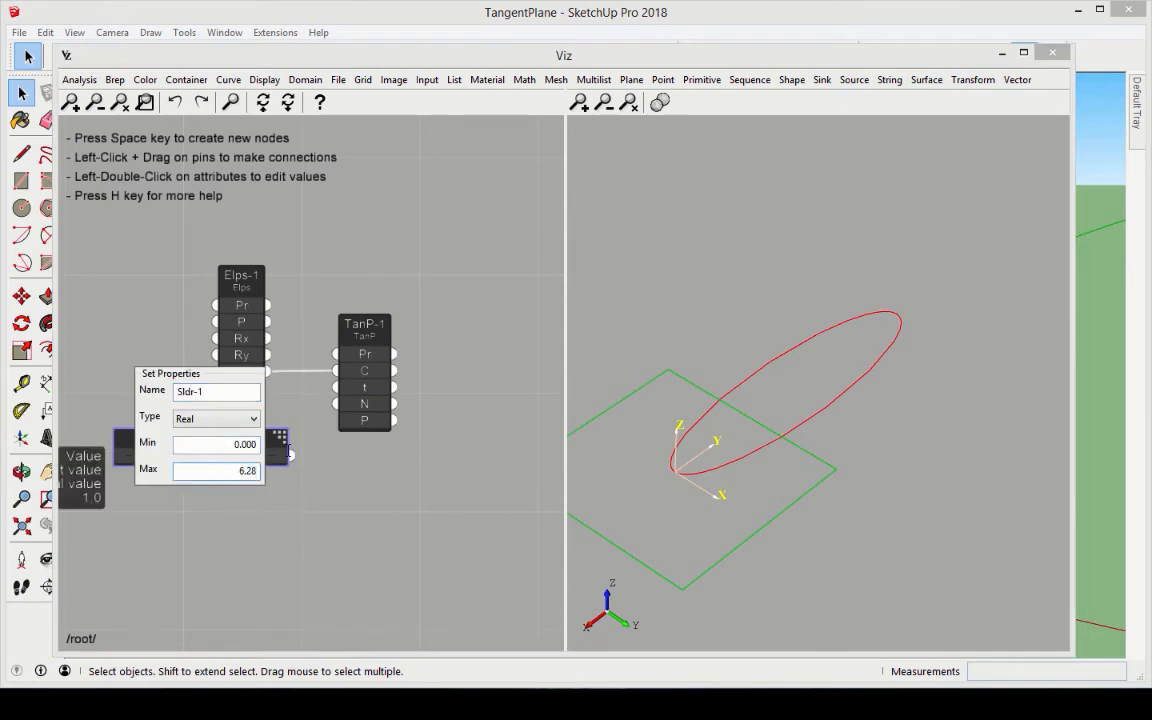
key(Return)
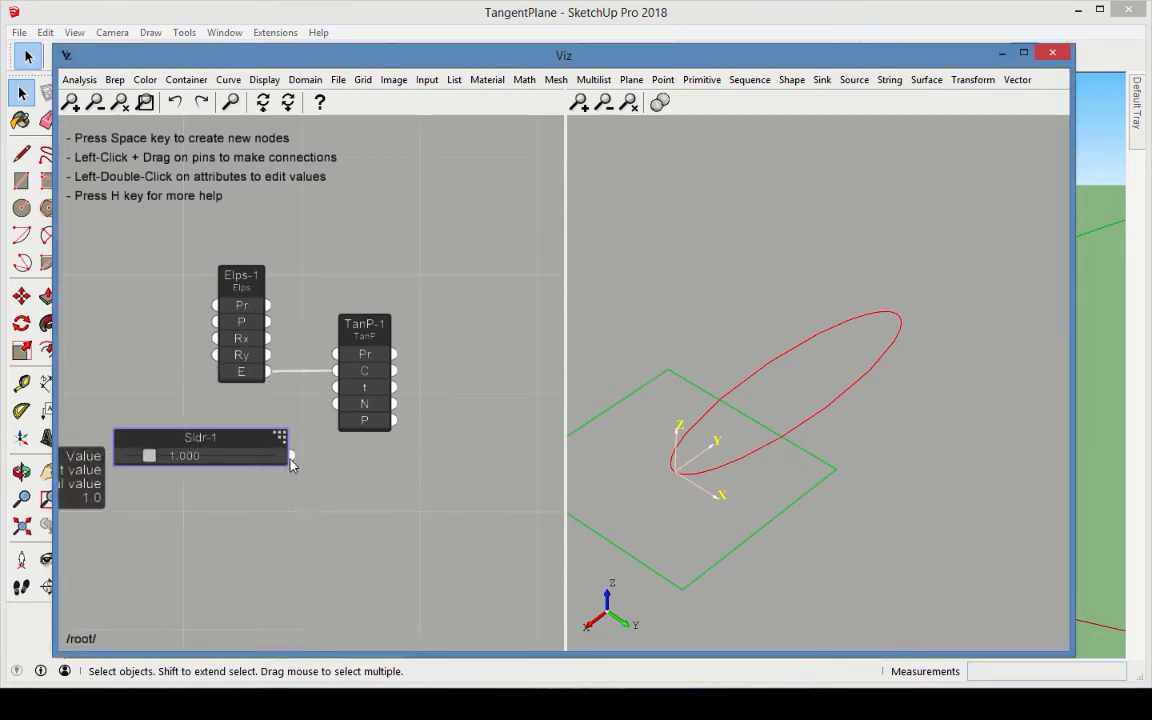
Connect the slider to the Tangent Plane node's t input and lower its value to about 0.633.
drag(291, 456, 342, 393)
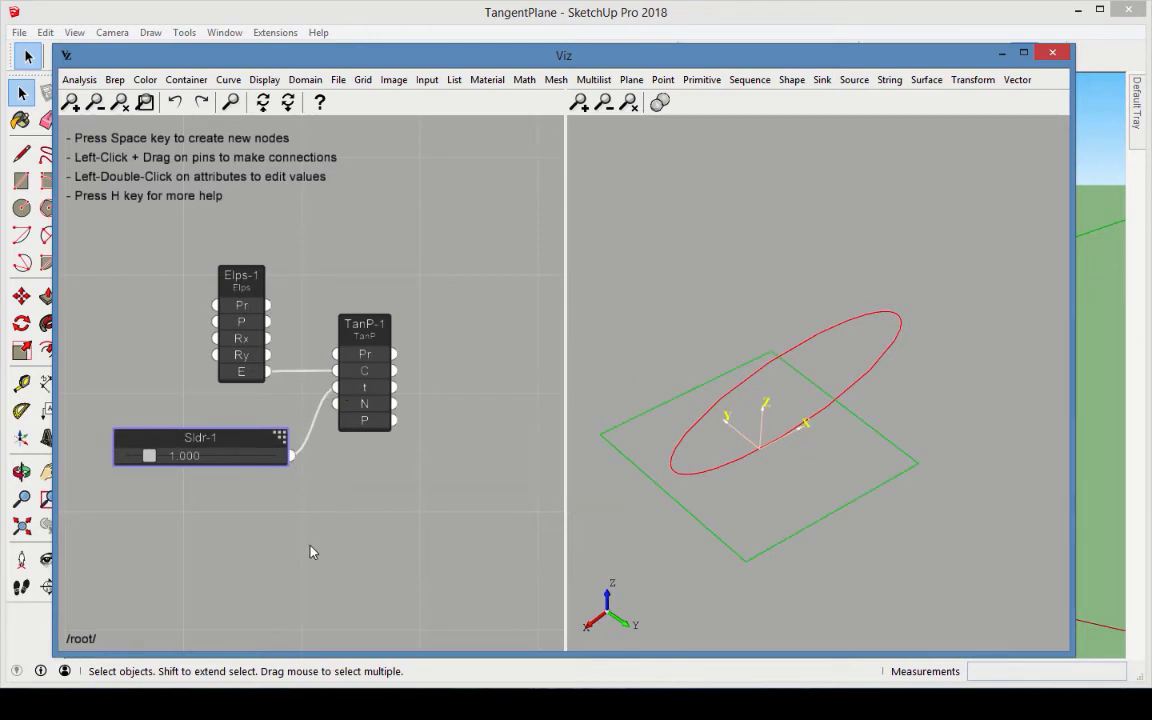
mouse_move(149, 456)
mouse_down()
mouse_move(254, 456)
mouse_move(137, 456)
mouse_up()
drag(197, 531, 200, 534)
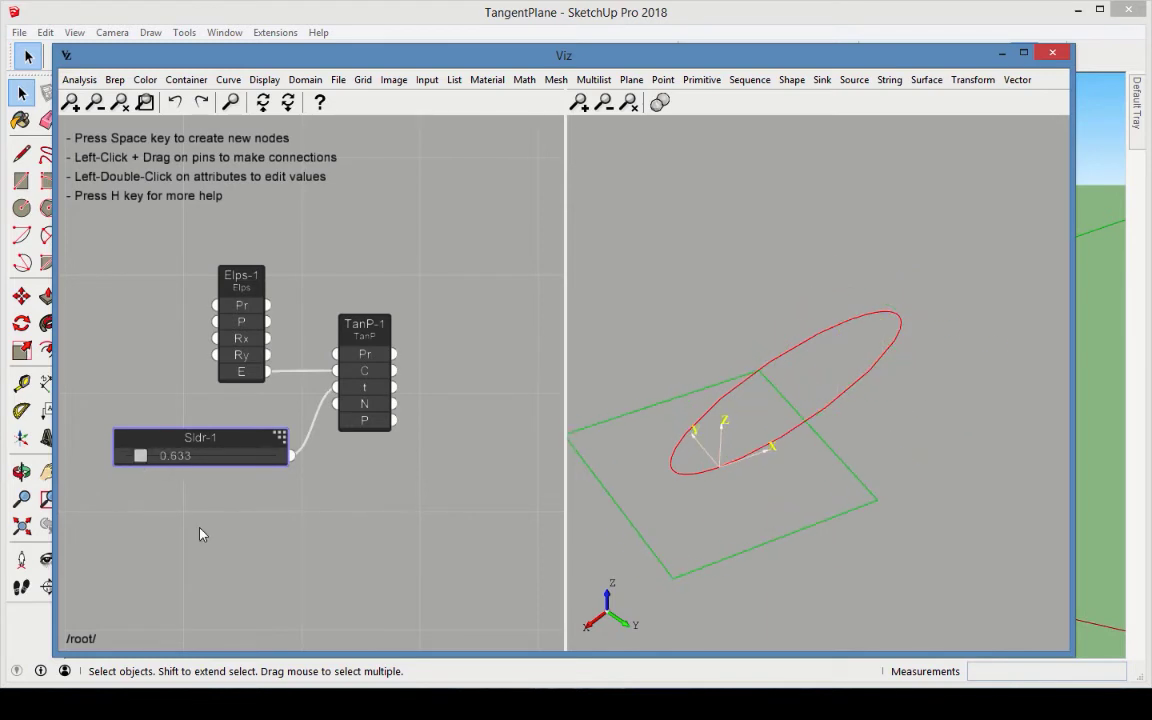
Add a Box primitive node on the far side of the Tangent Plane node from the ellipse.
click(702, 79)
click(740, 122)
click(483, 276)
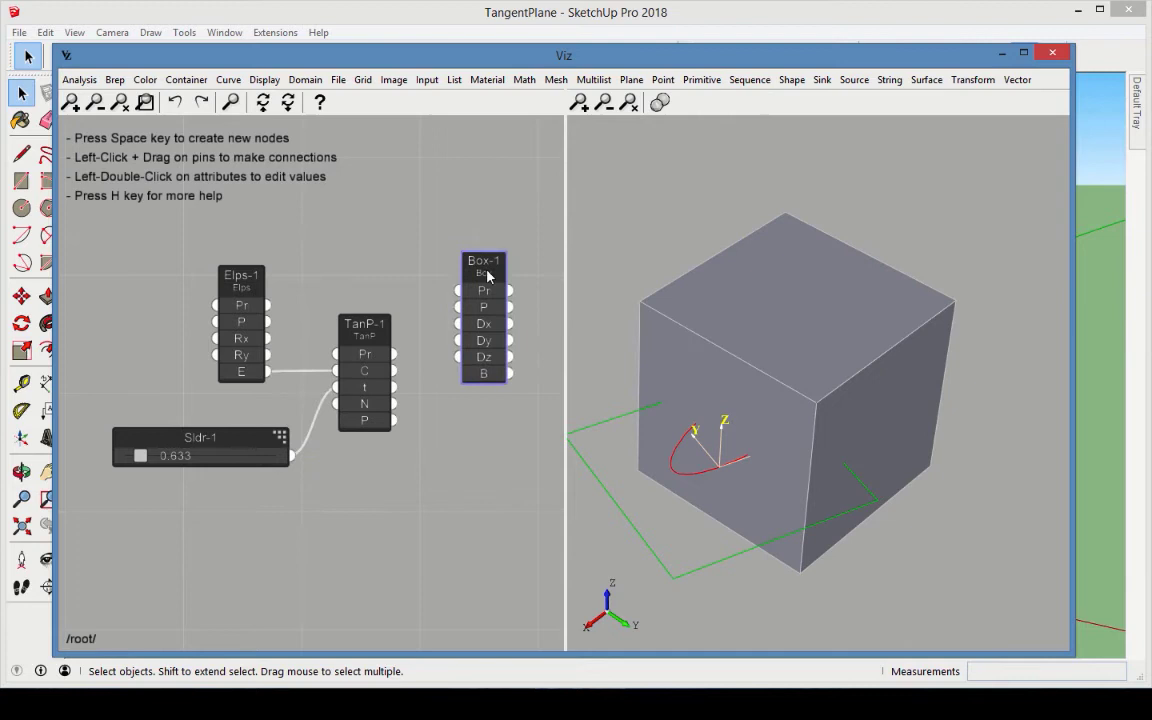
Set the box dimensions to 0.1 along Z, 0.1 along Y and 0.3 along X.
double_click(482, 380)
text(.1)
key(Return)
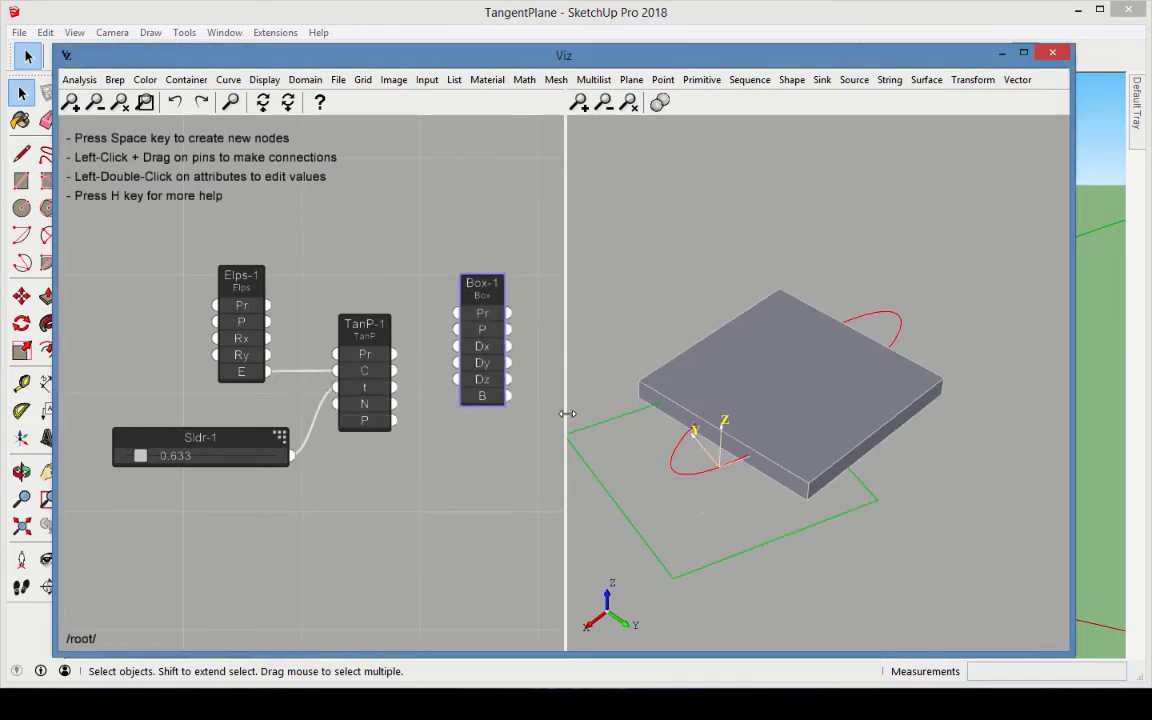
double_click(486, 364)
text(0.1)
key(Return)
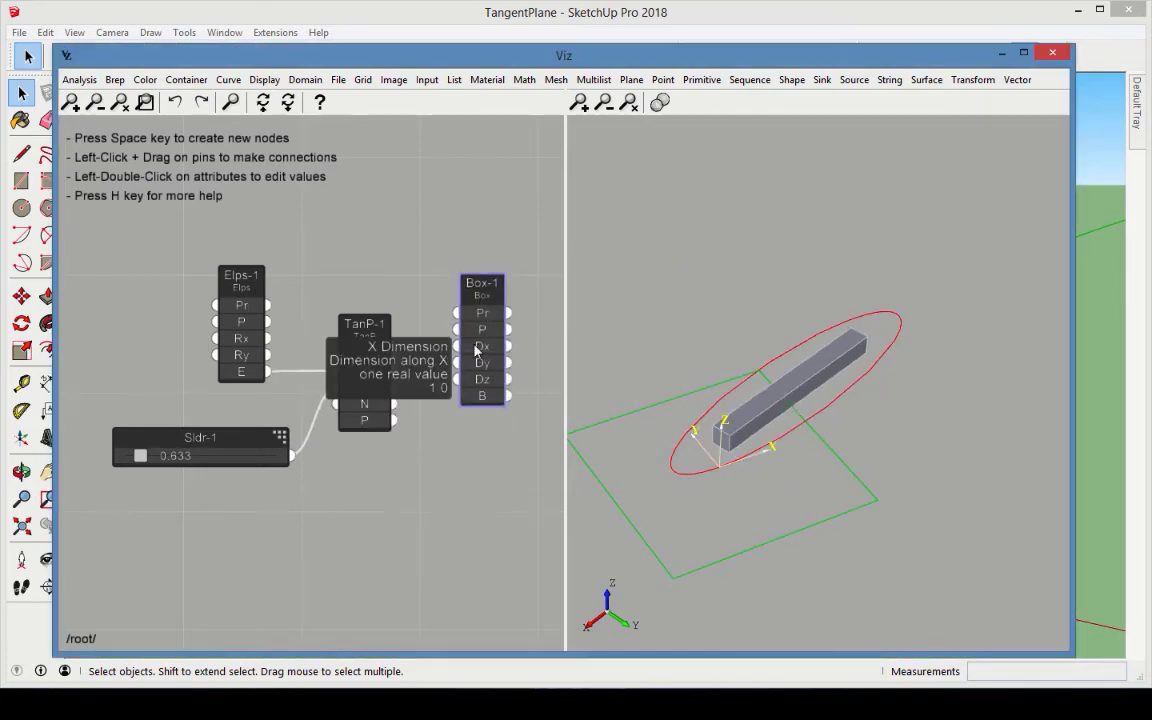
double_click(480, 346)
text(0.3)
key(Return)
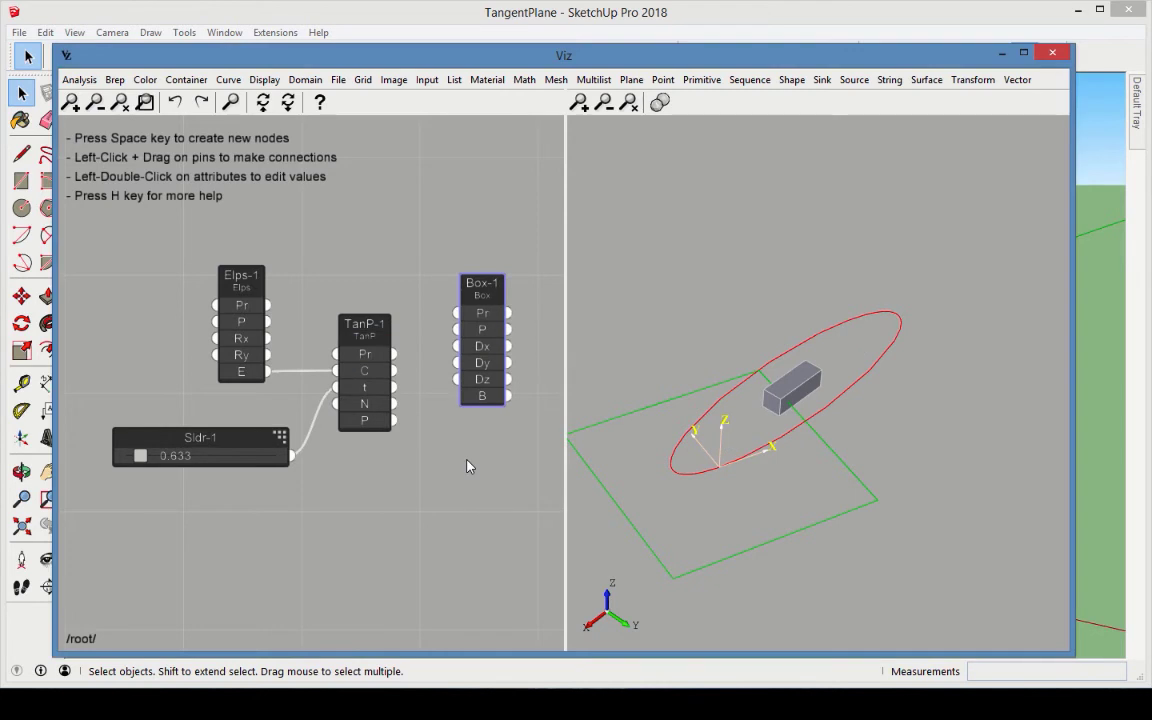
Connect the Tangent Plane node's plane output to the box's plane input and lower the slider to shift the box along the ellipse.
drag(394, 420, 457, 330)
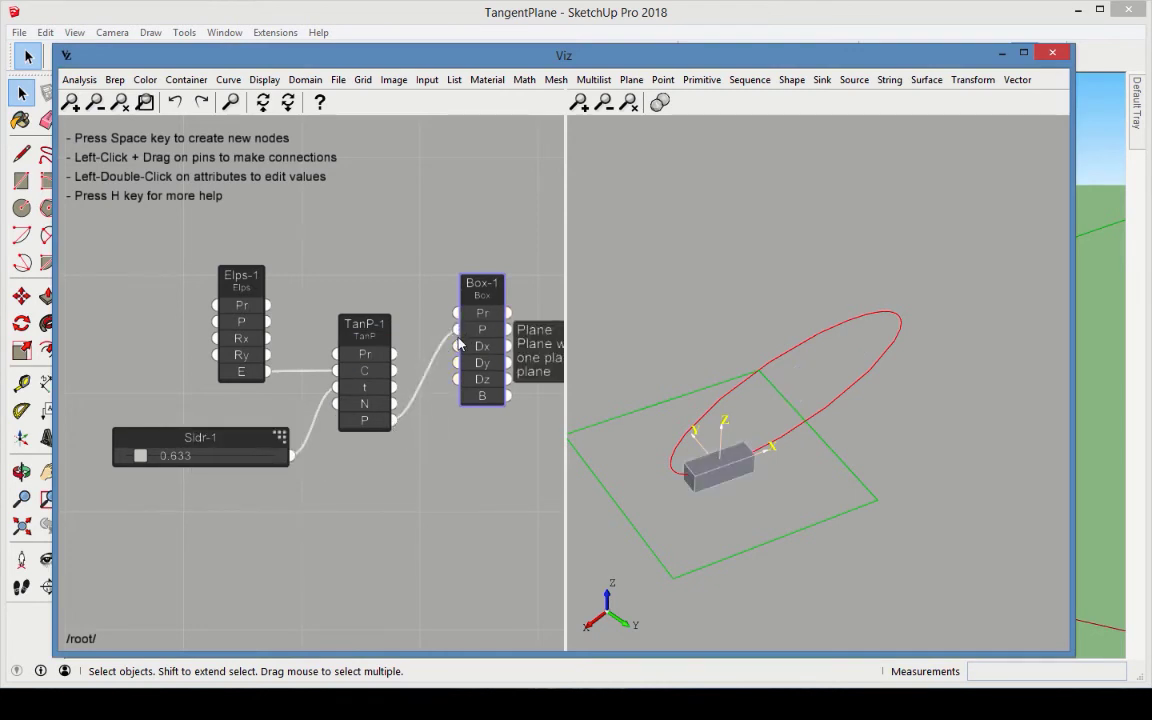
mouse_move(141, 456)
mouse_down()
mouse_move(260, 465)
mouse_move(120, 458)
mouse_up()
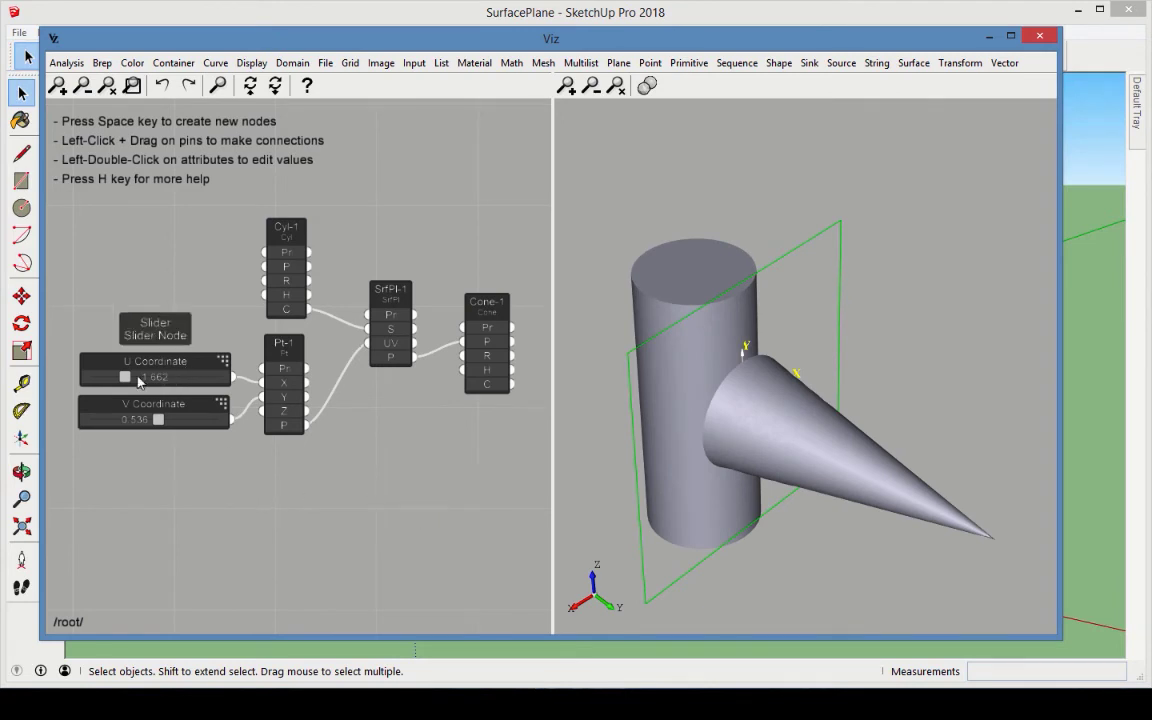
Adjust the U and V coordinate sliders to check how the plane and cone move over the cylinder.
drag(140, 381, 146, 420)
drag(210, 490, 224, 497)
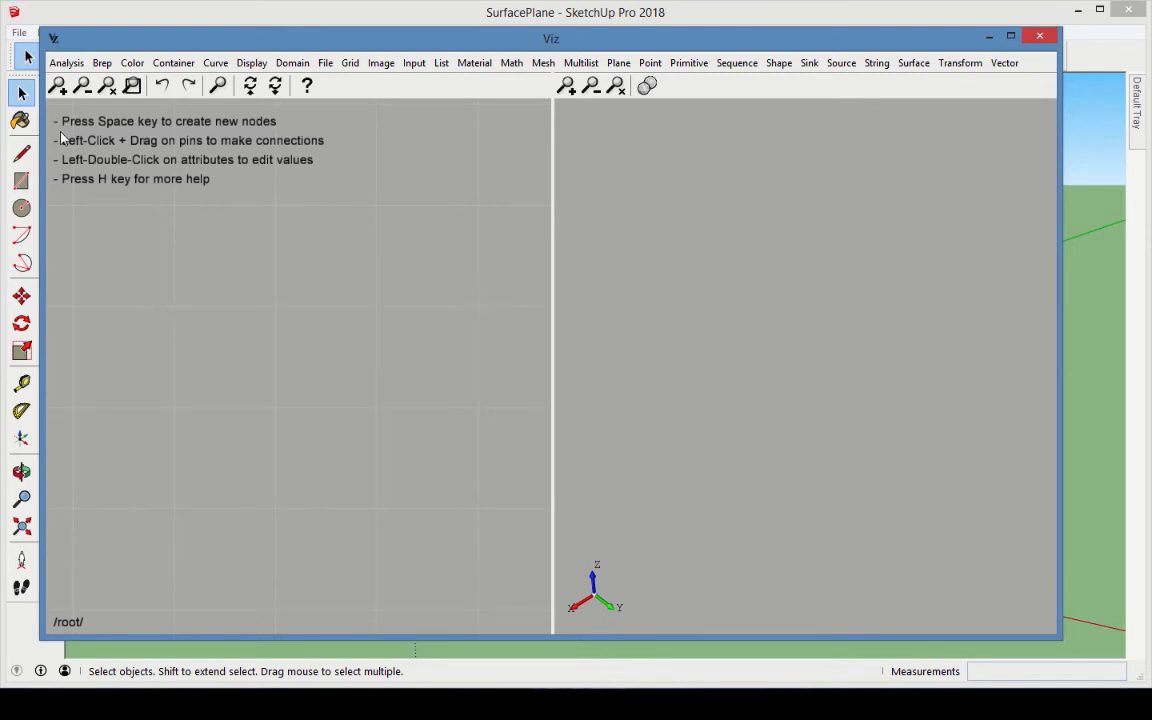
Add a Surface Plane analysis node near the middle of the empty graph.
click(65, 63)
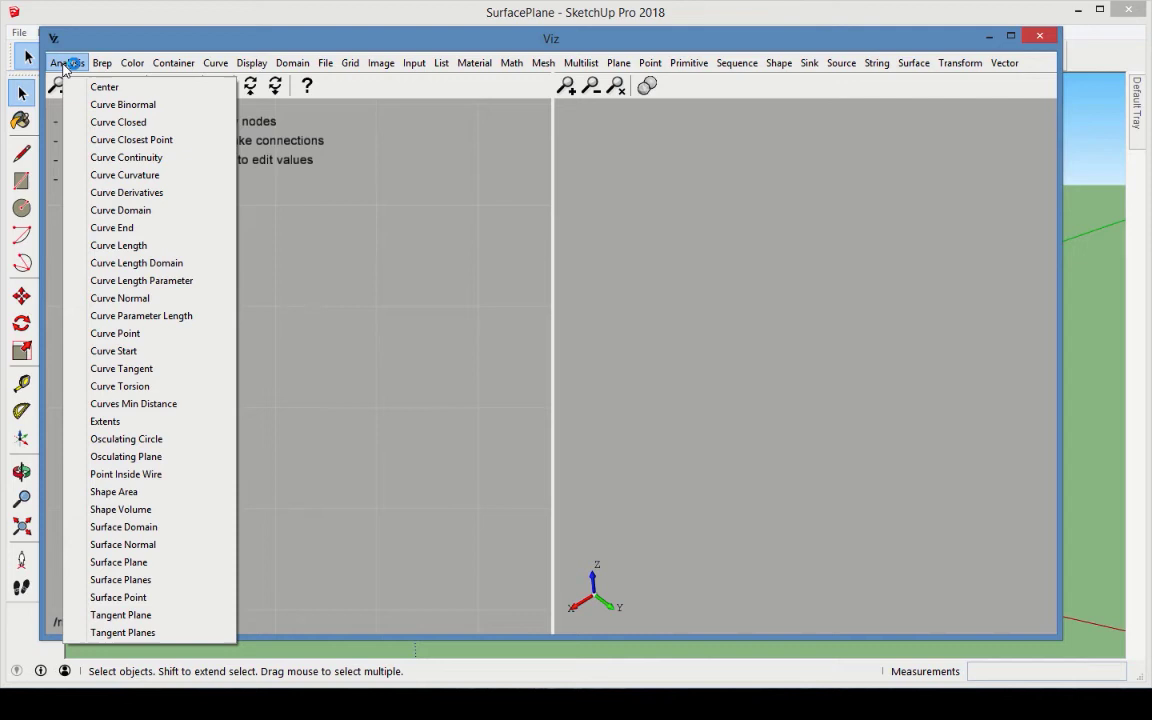
click(159, 562)
drag(298, 338, 343, 319)
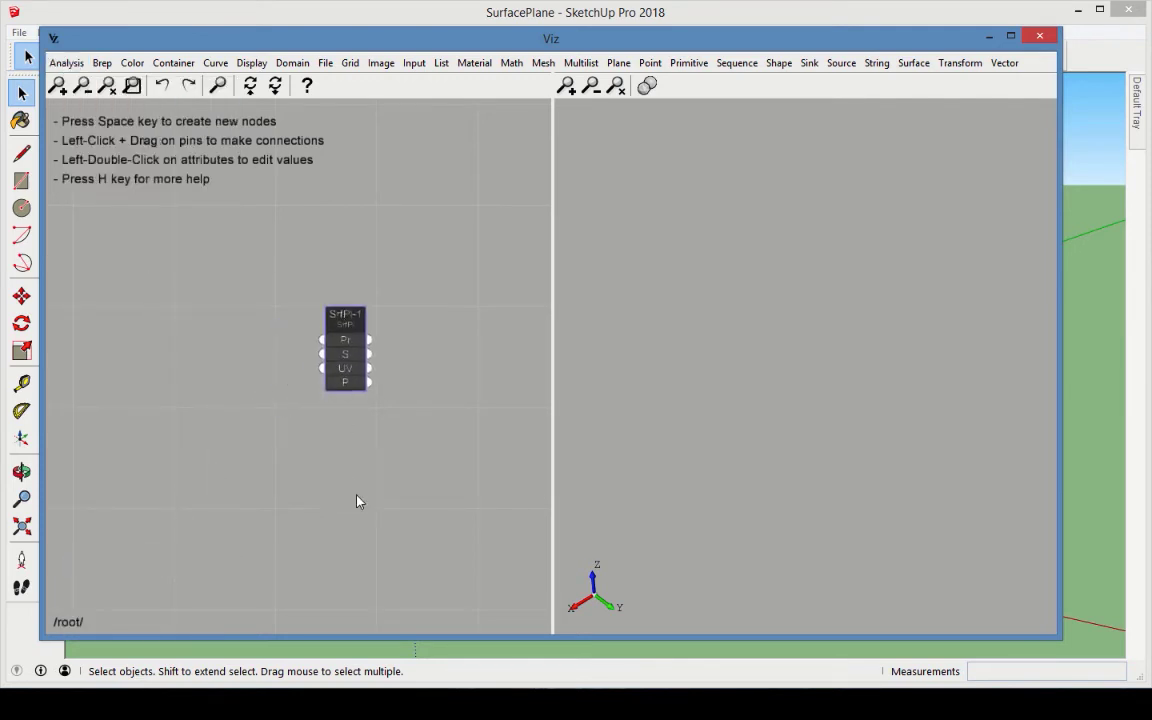
scroll(358, 501, up, 1)
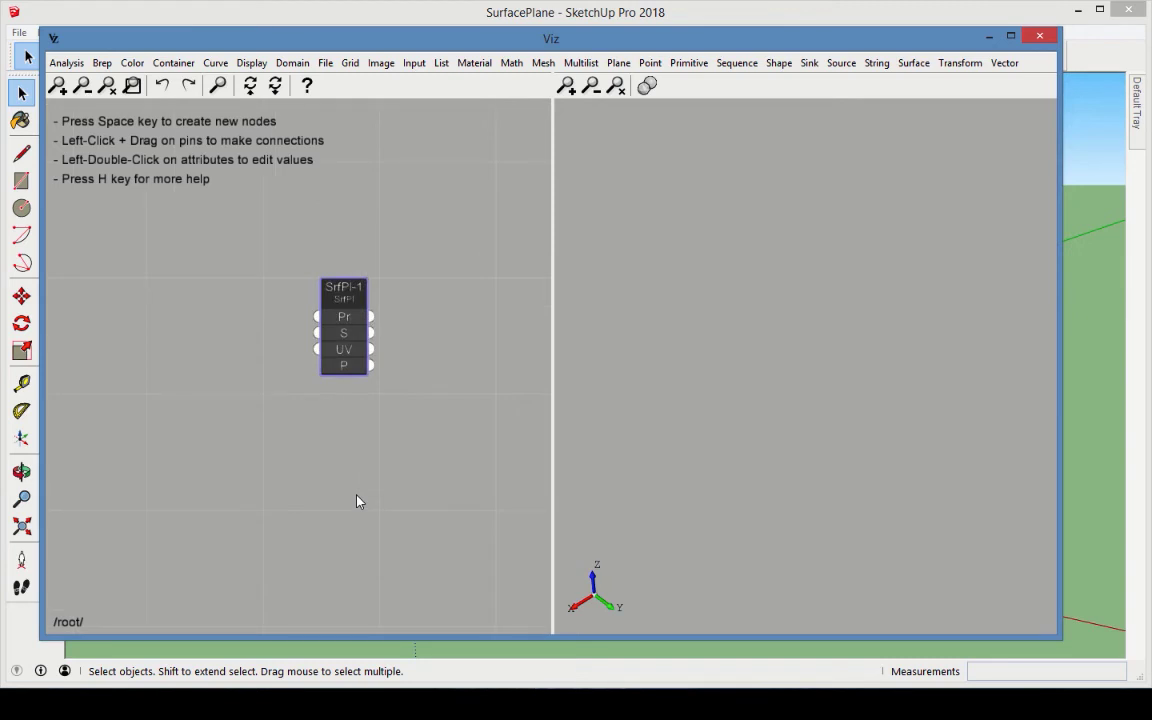
click(400, 483)
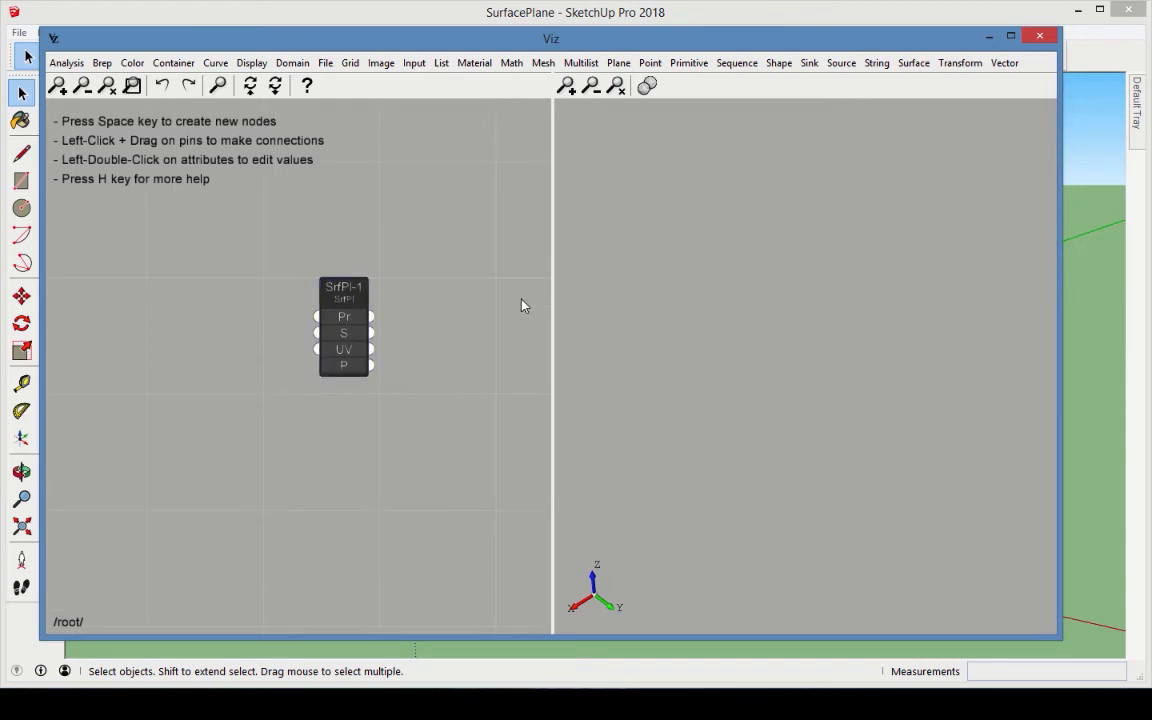
Add a Cylinder primitive node beside the Surface Plane node and connect its output to the surface input.
click(689, 63)
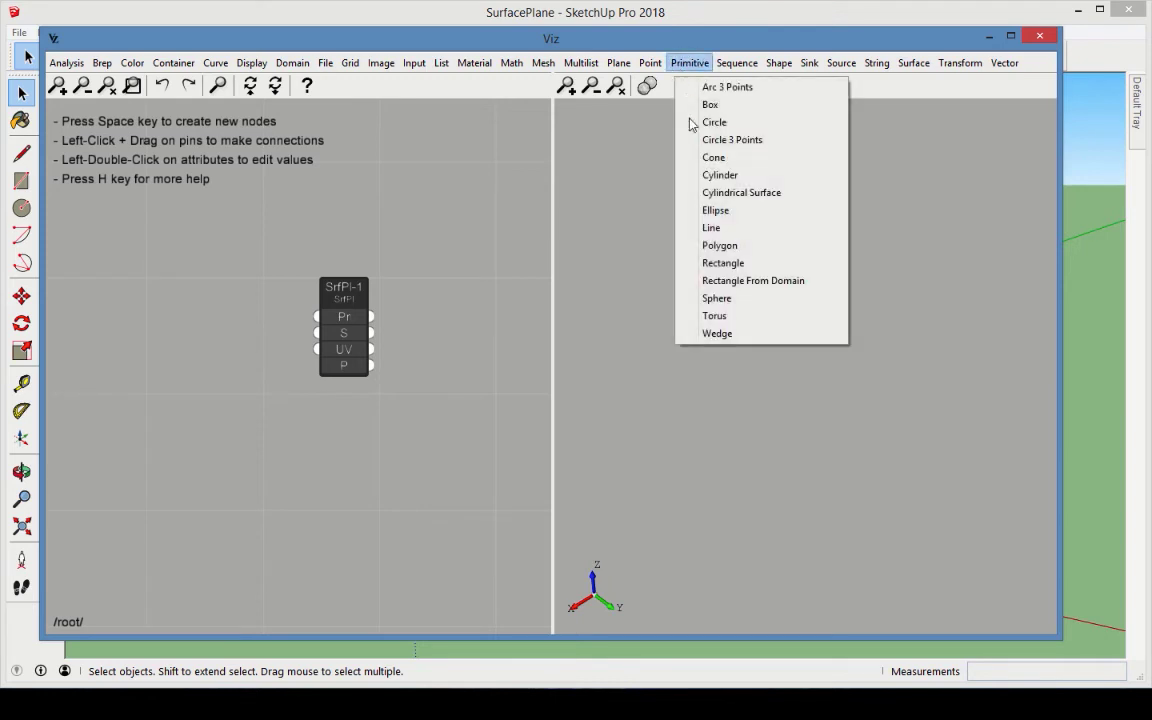
click(682, 177)
drag(303, 321, 211, 244)
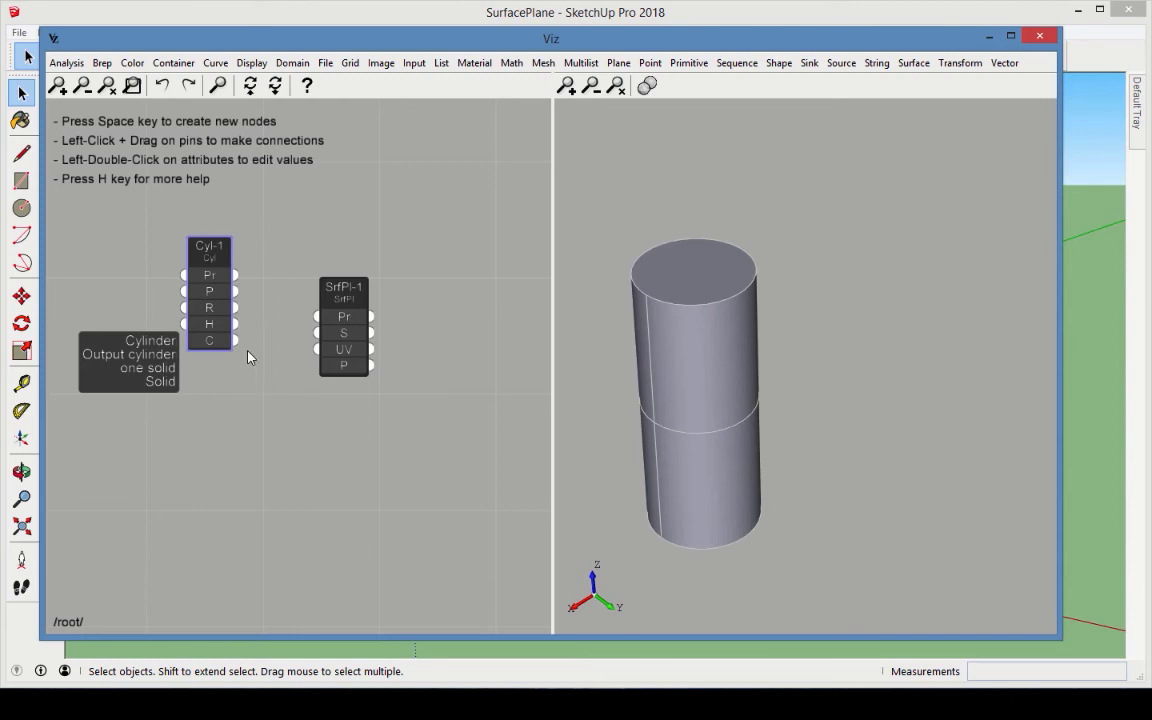
drag(236, 341, 316, 333)
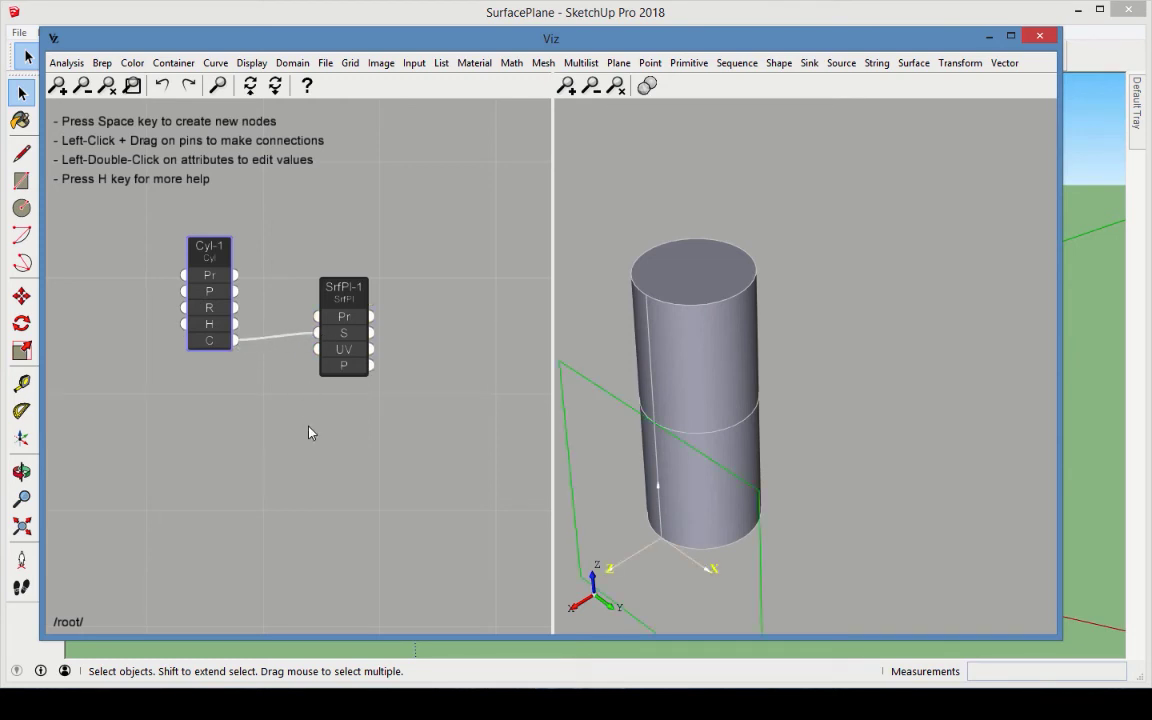
click(309, 432)
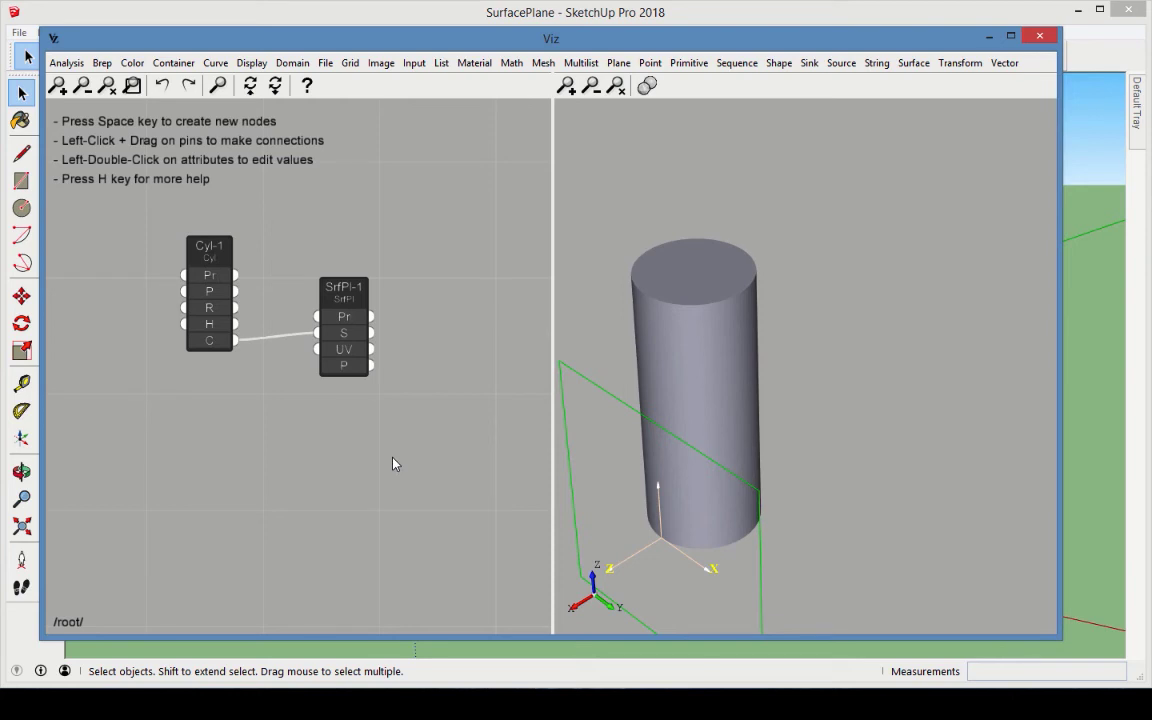
Add a Point node below the Cylinder node and connect its point output to the Surface Plane's UV input.
click(650, 64)
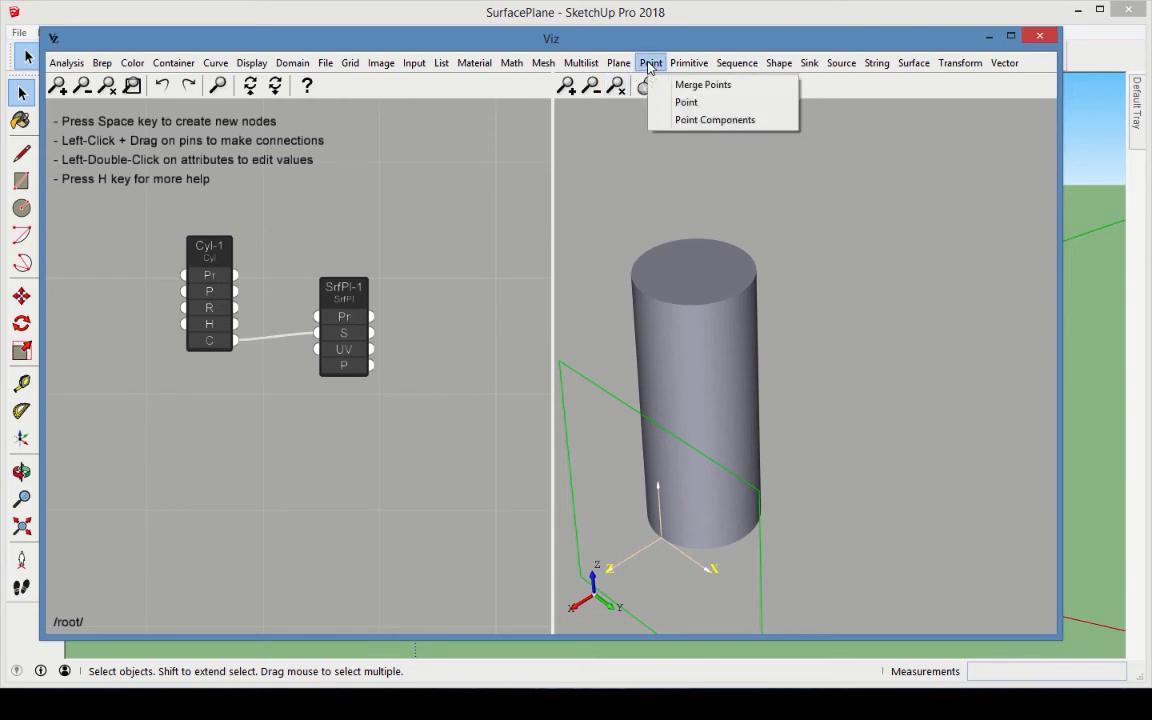
click(686, 102)
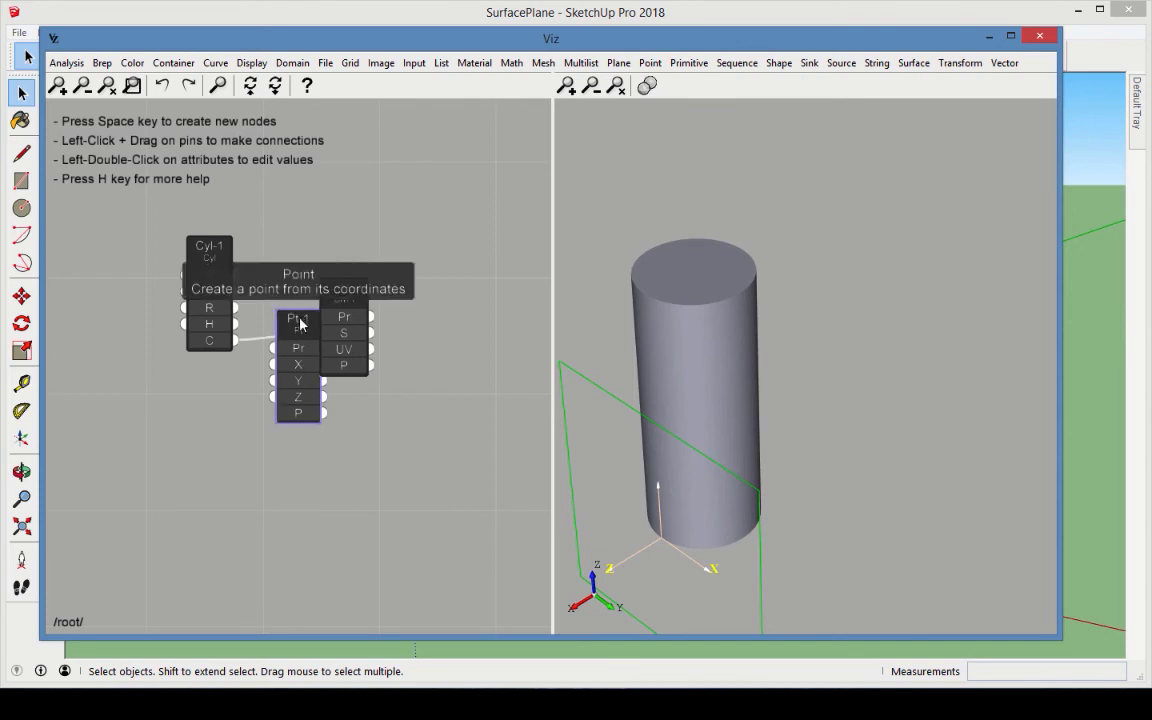
drag(300, 323, 193, 395)
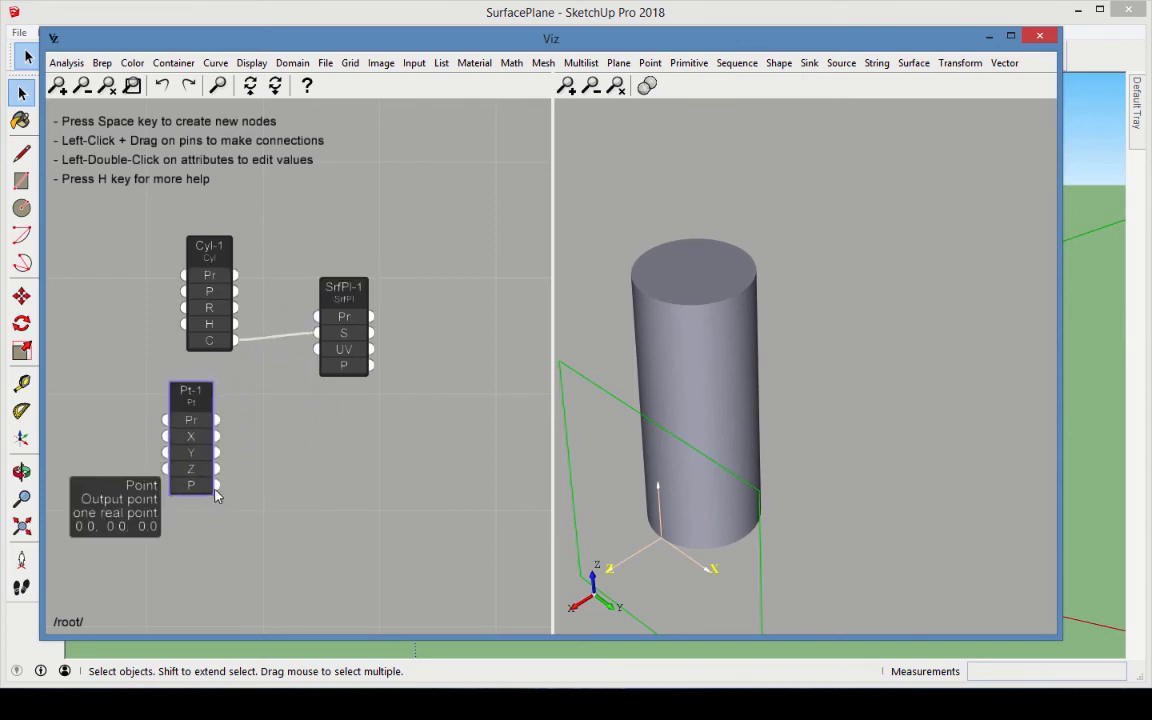
drag(217, 487, 317, 349)
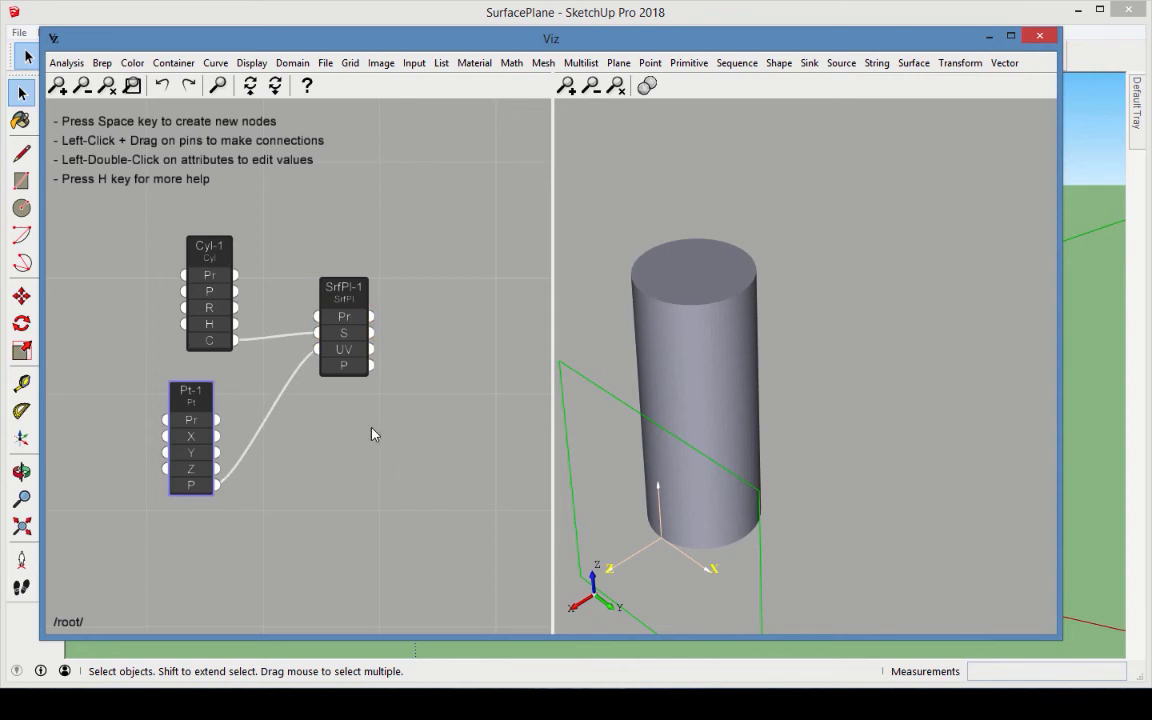
Add a Slider node beside the Point node and place a copy of it directly below.
middle_drag(371, 434, 476, 414)
click(414, 62)
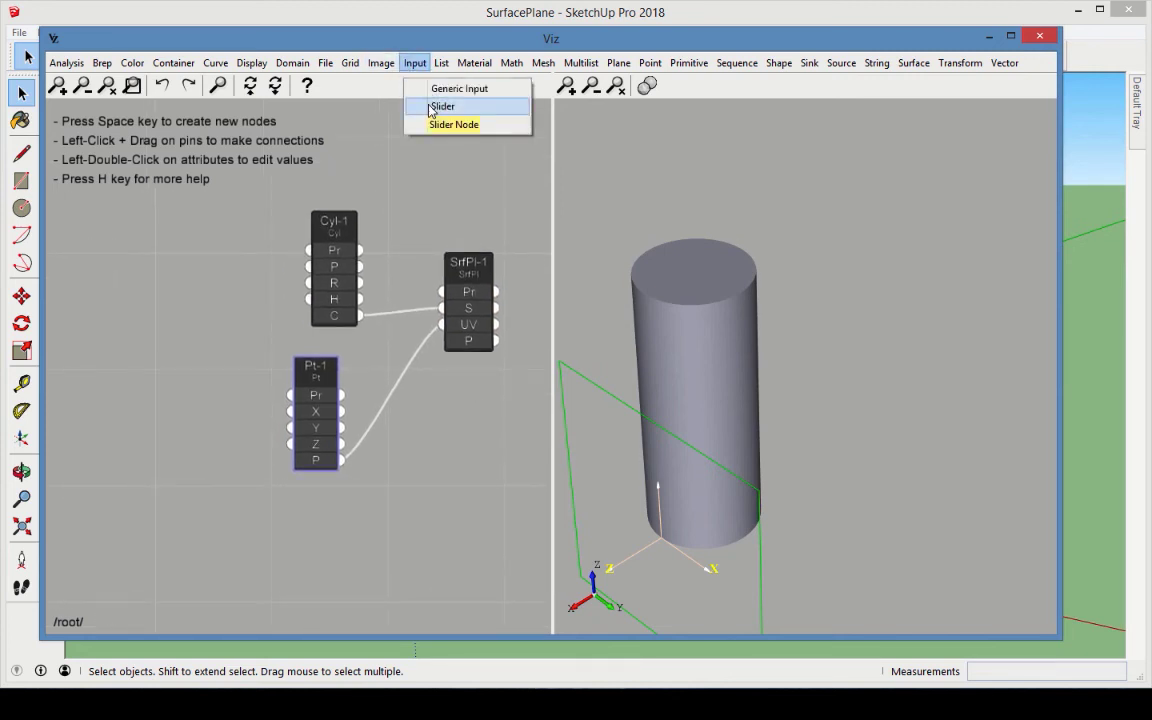
click(432, 108)
click(126, 379)
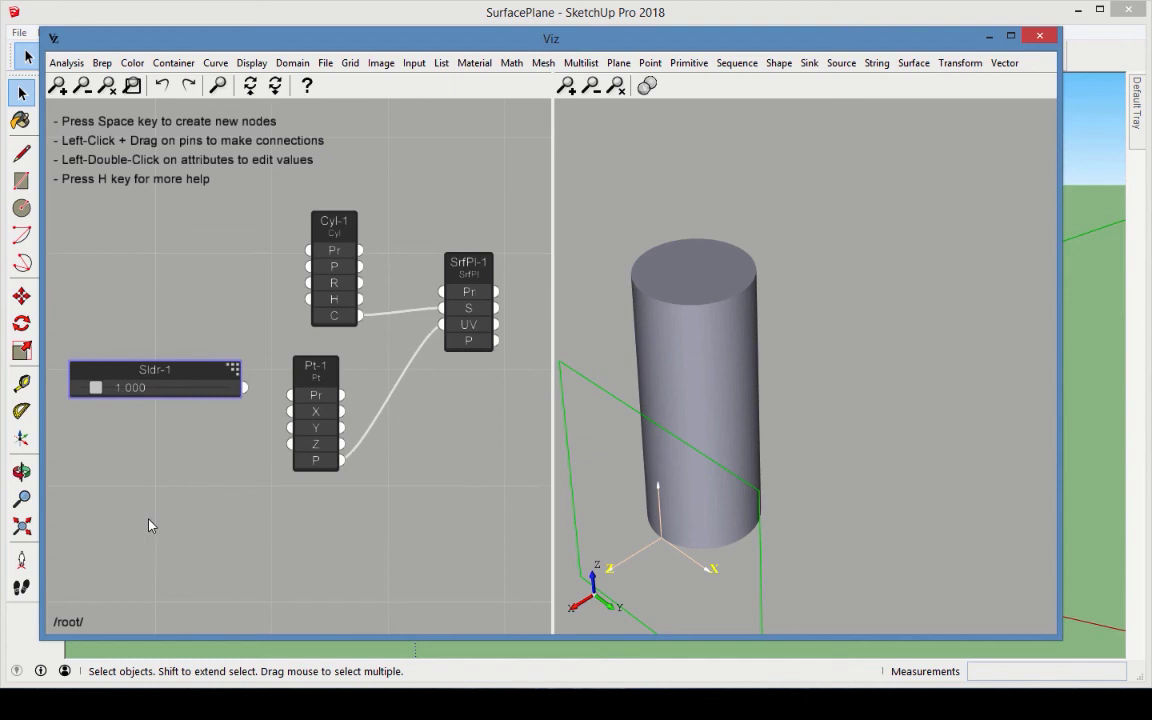
key(ctrl+c)
key(ctrl+v)
click(115, 451)
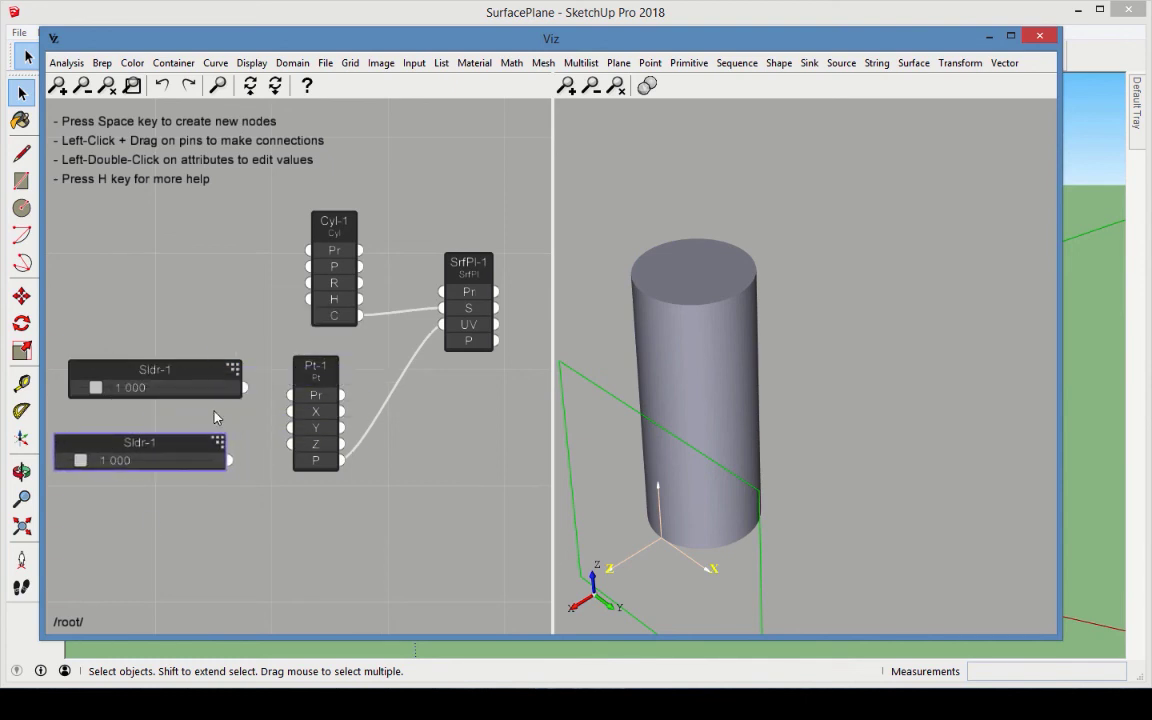
Connect the upper slider to the Point node's X input and the lower slider to its Y input.
drag(245, 388, 290, 411)
drag(230, 460, 291, 432)
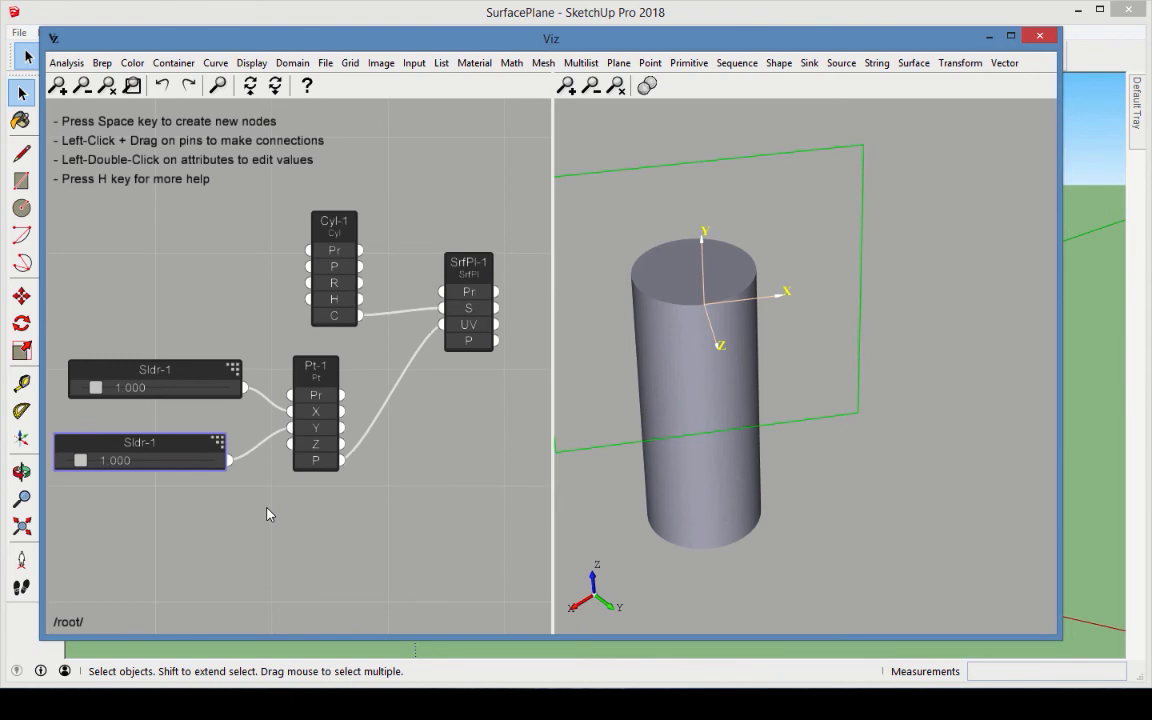
click(224, 601)
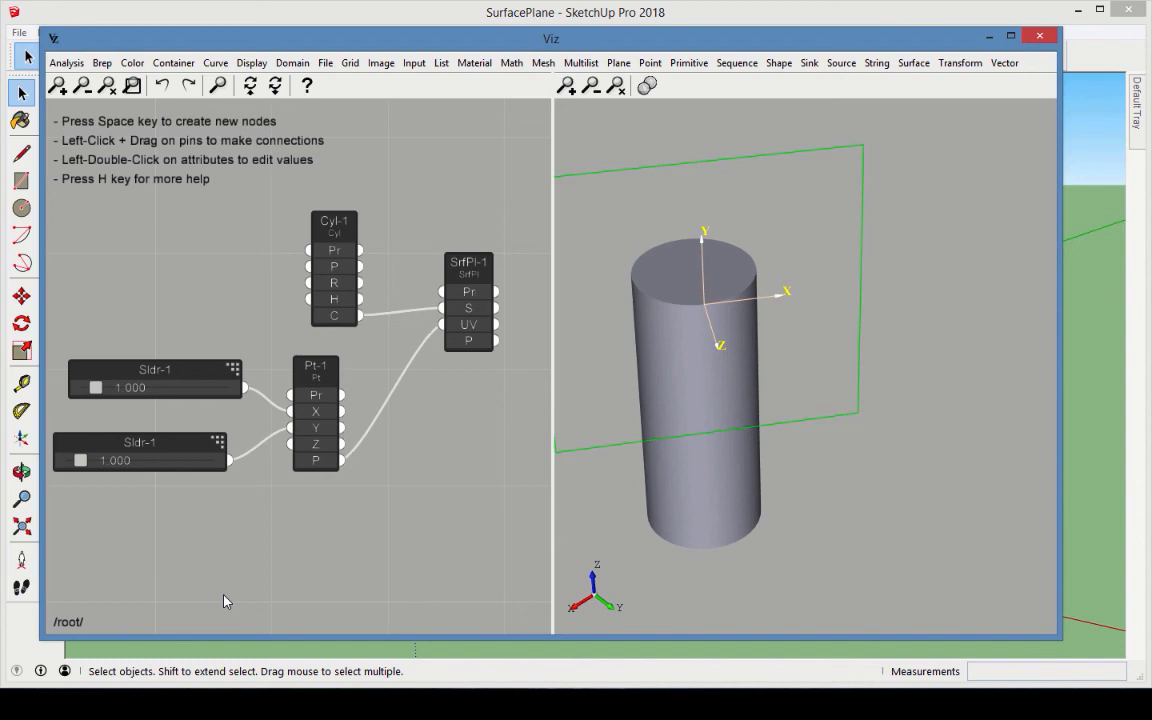
Set the maximum of the slider driving the point's X coordinate to 6.28.
double_click(197, 378)
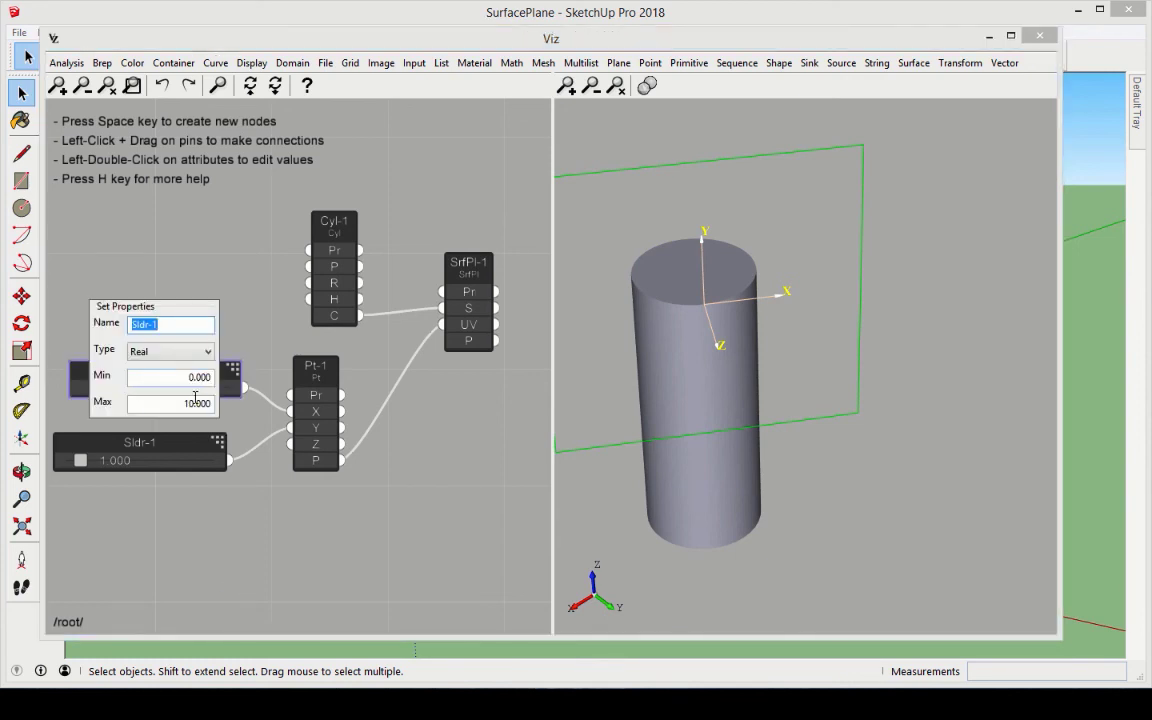
click(195, 400)
double_click(195, 400)
text(6.28)
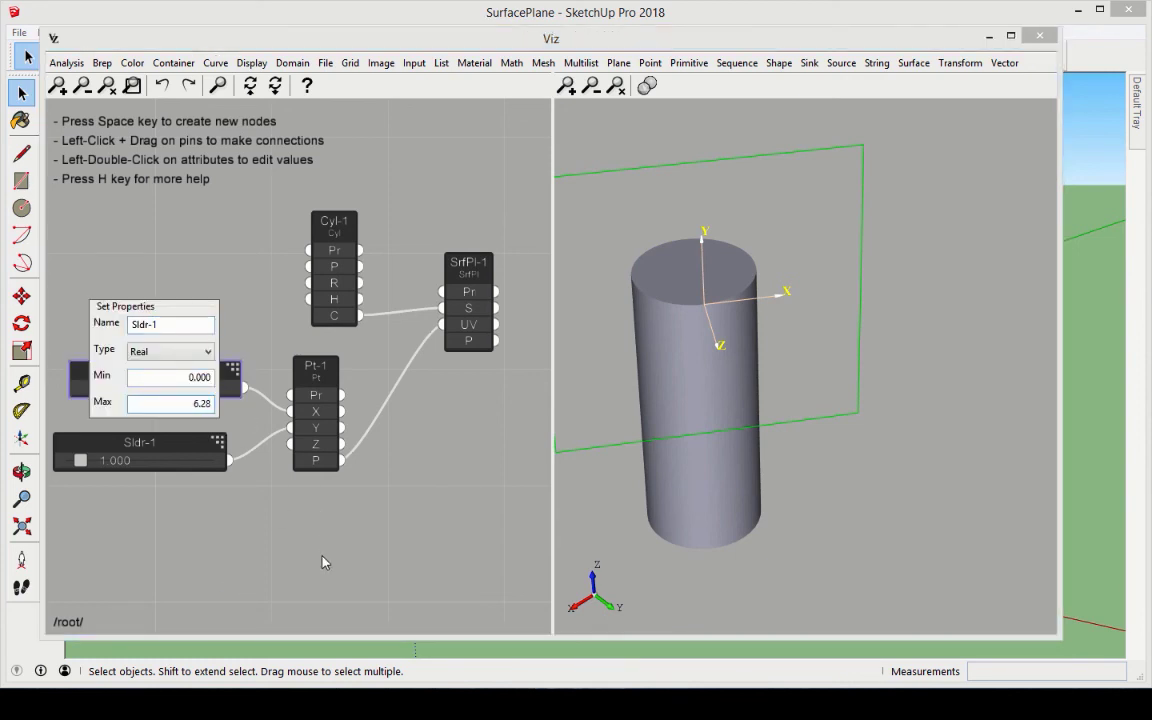
click(296, 580)
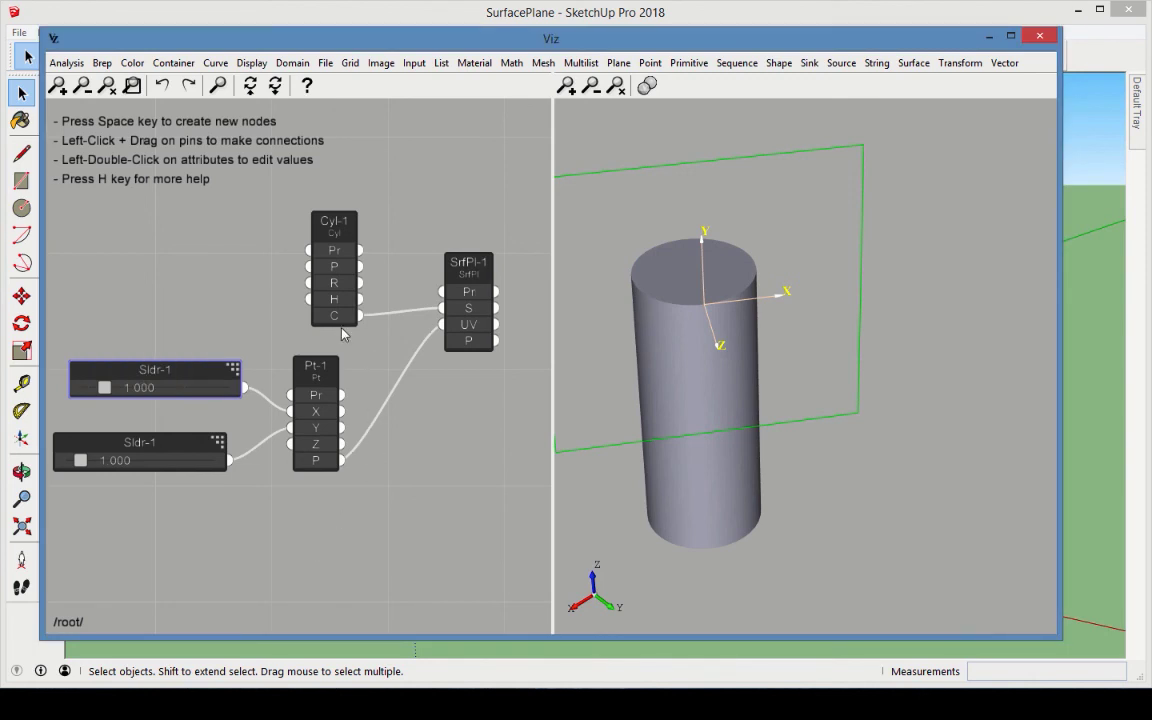
Set the maximum of the slider driving the point's Y coordinate to 1, matching the cylinder's height.
mouse_move(339, 307)
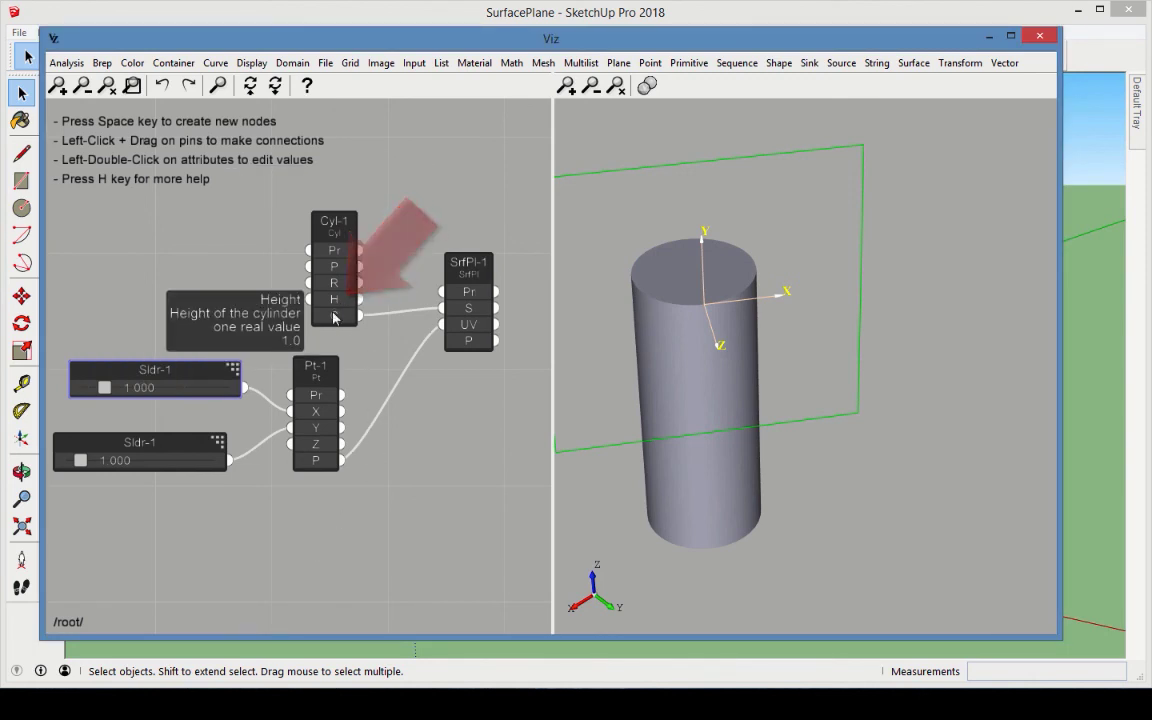
double_click(165, 448)
double_click(163, 471)
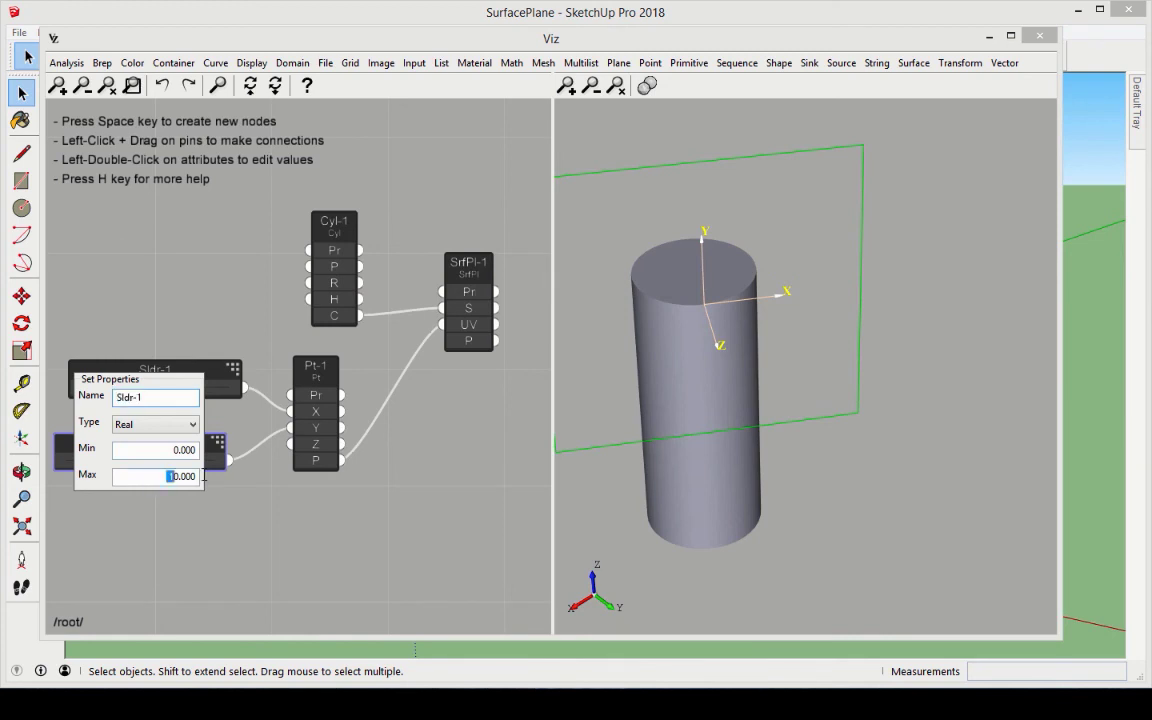
text(1)
key(Return)
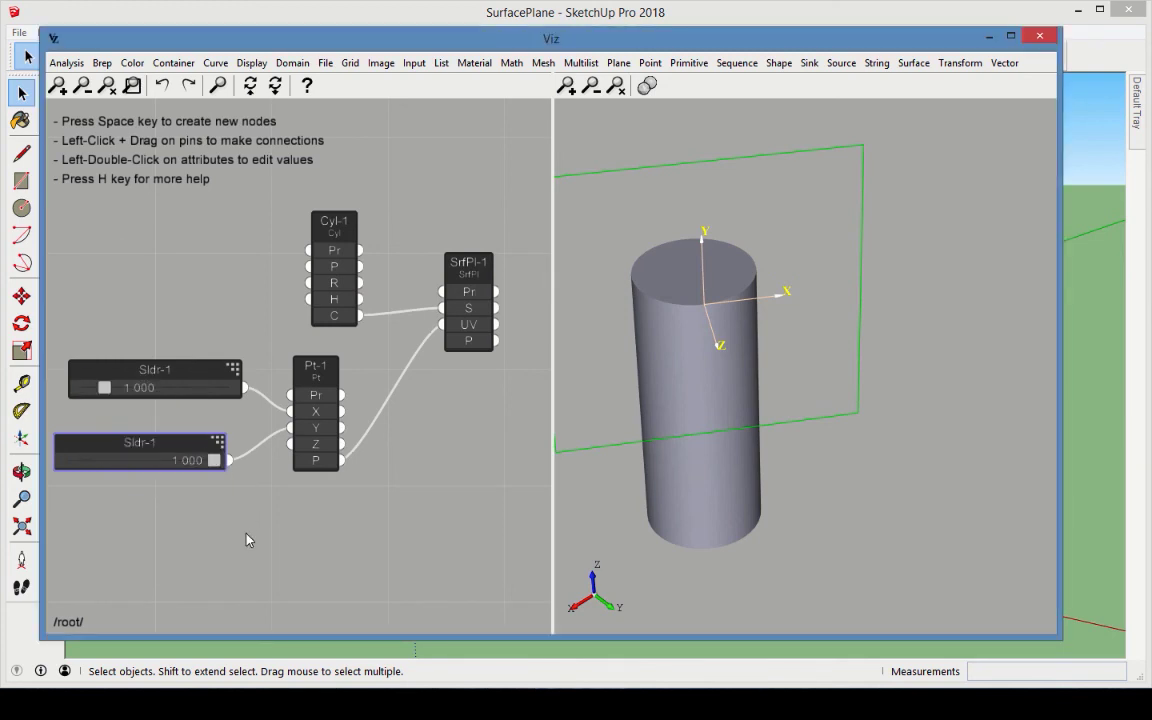
click(249, 544)
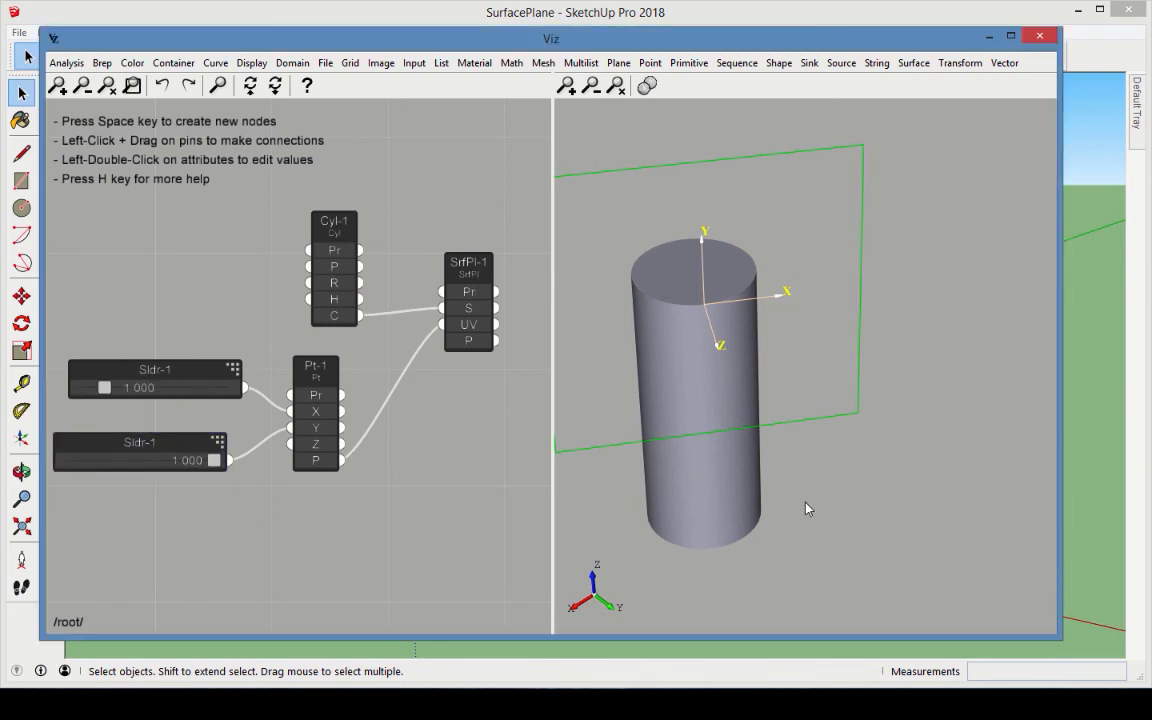
Reposition the surface plane on the cylinder by adjusting the X slider to 1.305 and the Y slider to 0.520.
scroll(808, 509, down, 2)
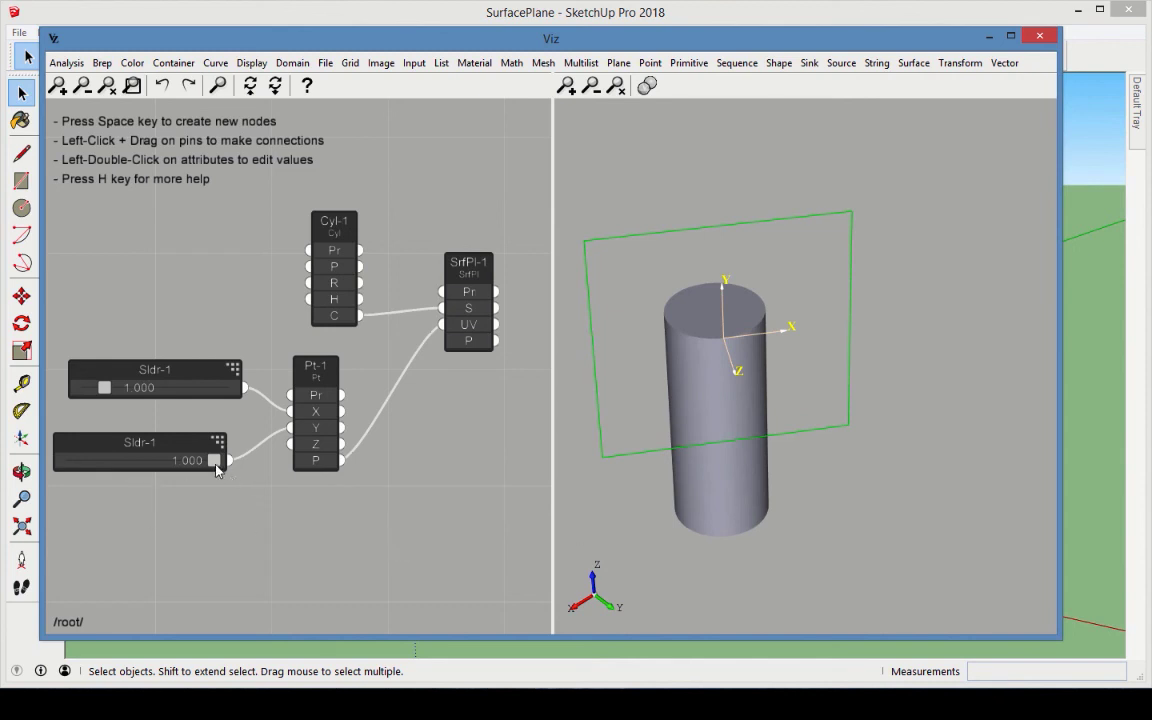
drag(213, 460, 173, 460)
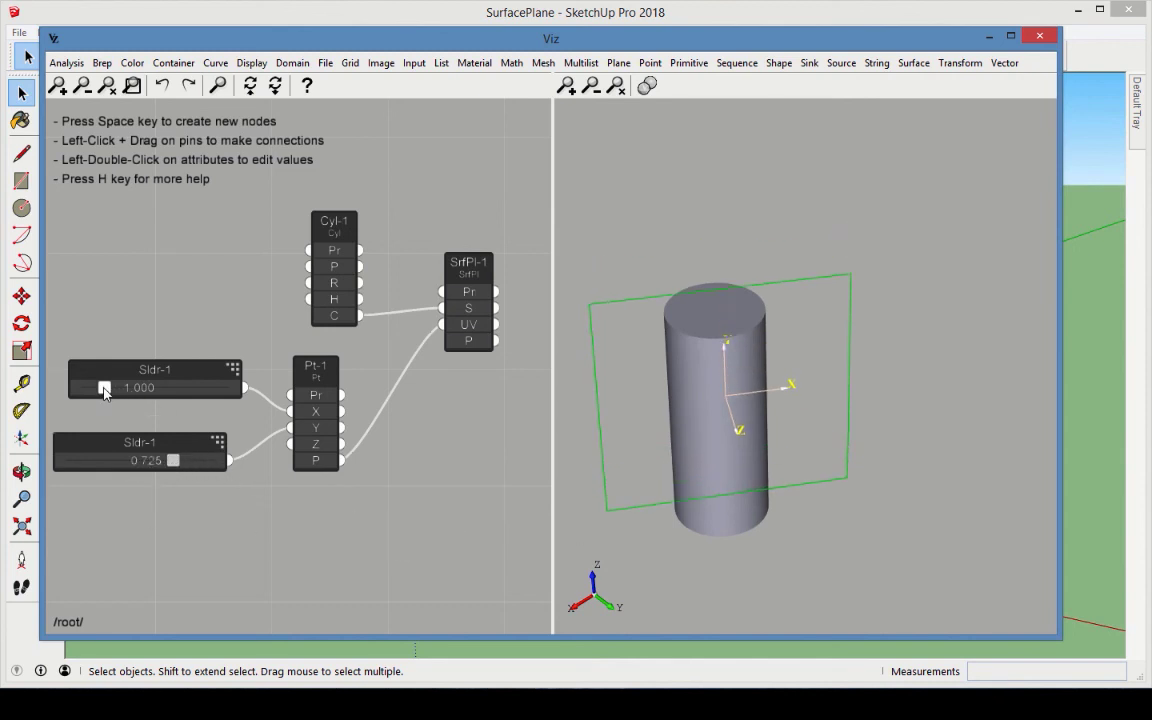
mouse_move(104, 388)
mouse_down()
mouse_move(163, 388)
mouse_move(111, 388)
mouse_up()
drag(170, 461, 143, 461)
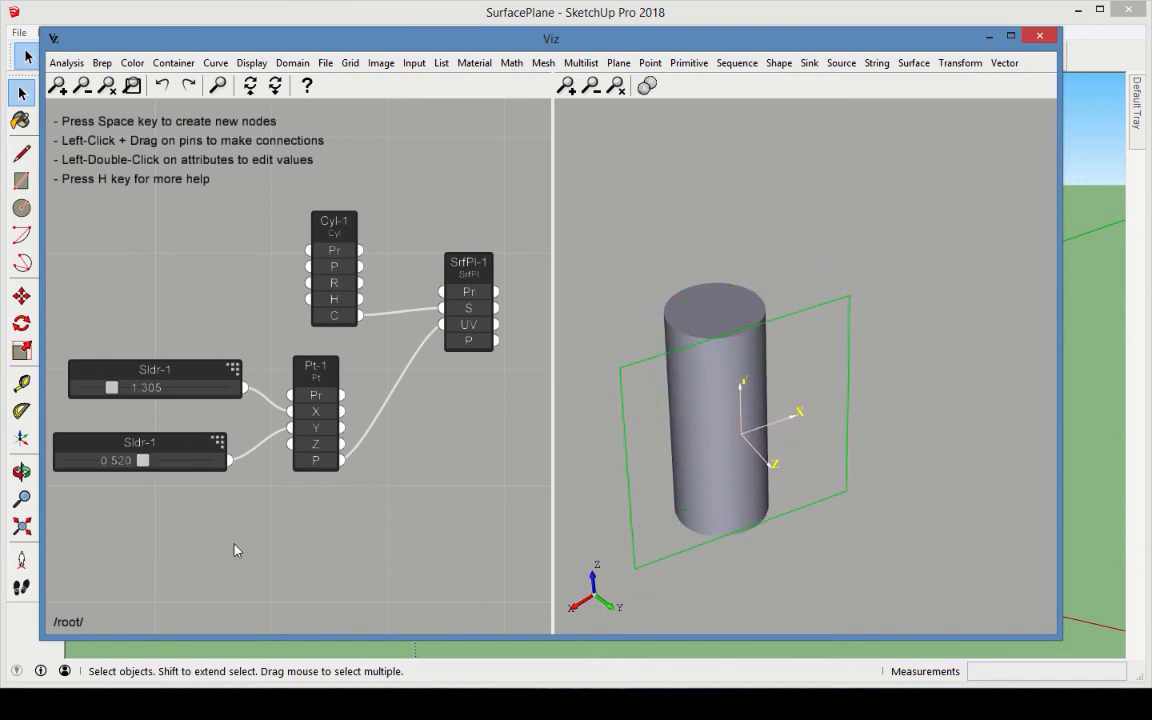
Add a Cone node beside the Surface Plane node and connect the surface plane's P output to the cone's P input.
click(690, 63)
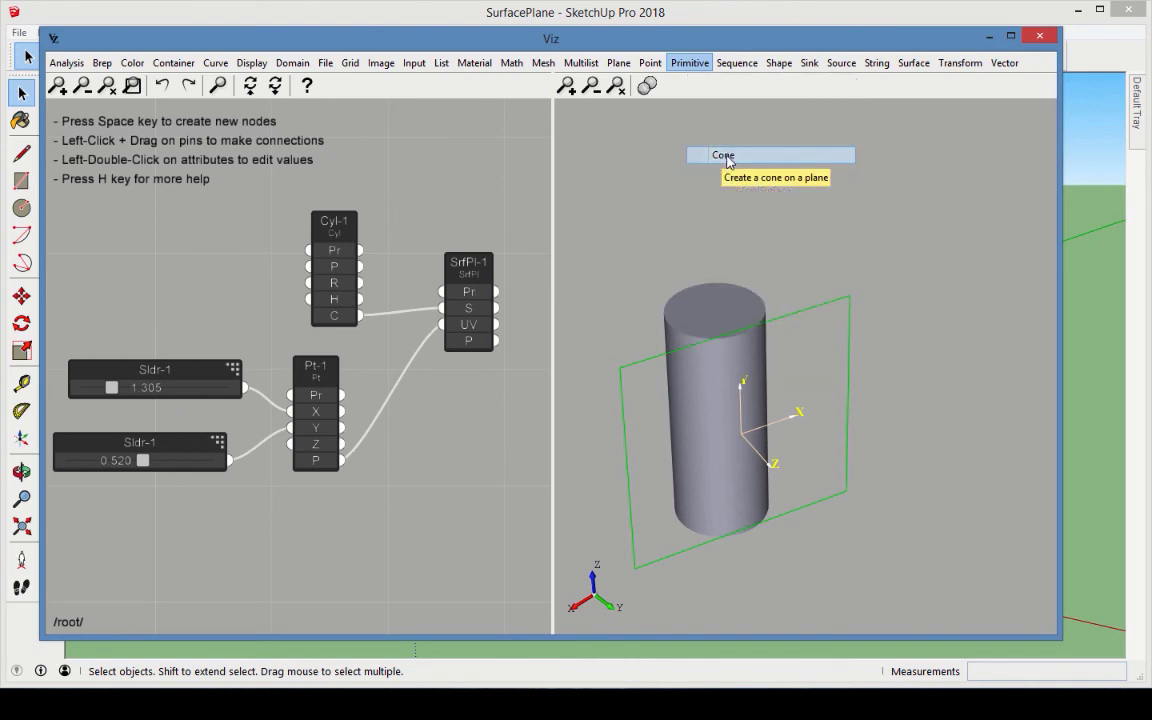
drag(318, 334, 501, 388)
middle_drag(418, 377, 279, 348)
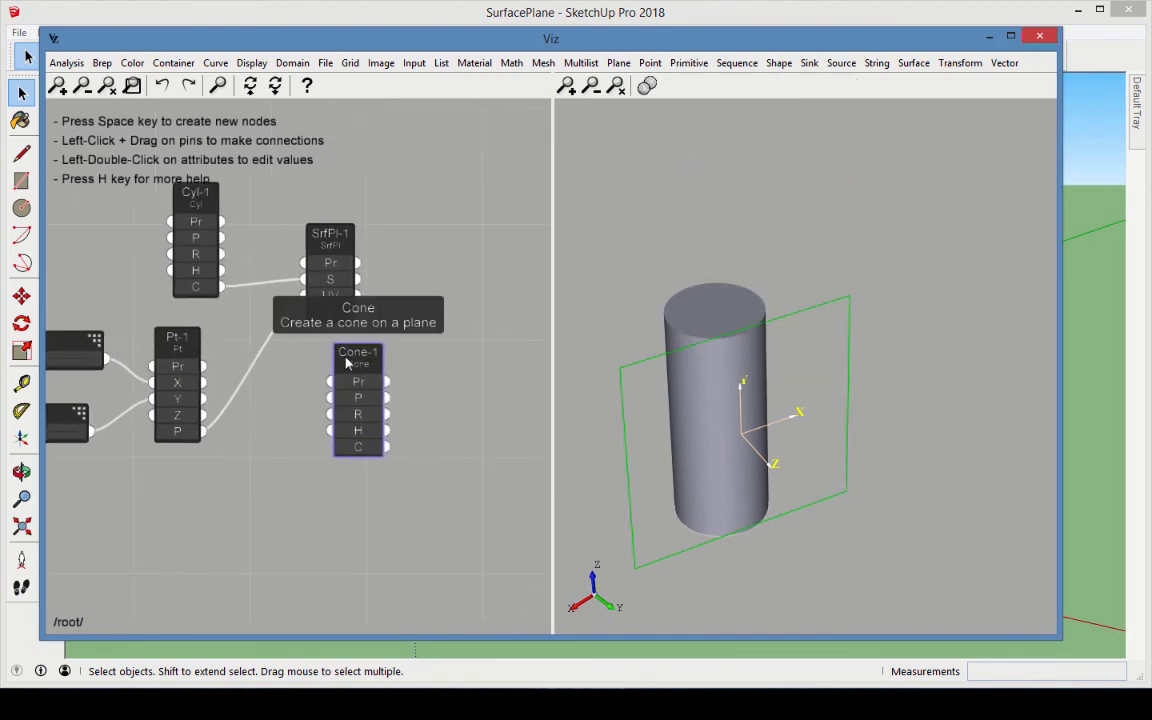
drag(348, 363, 439, 259)
drag(357, 311, 422, 297)
scroll(385, 378, down, 3)
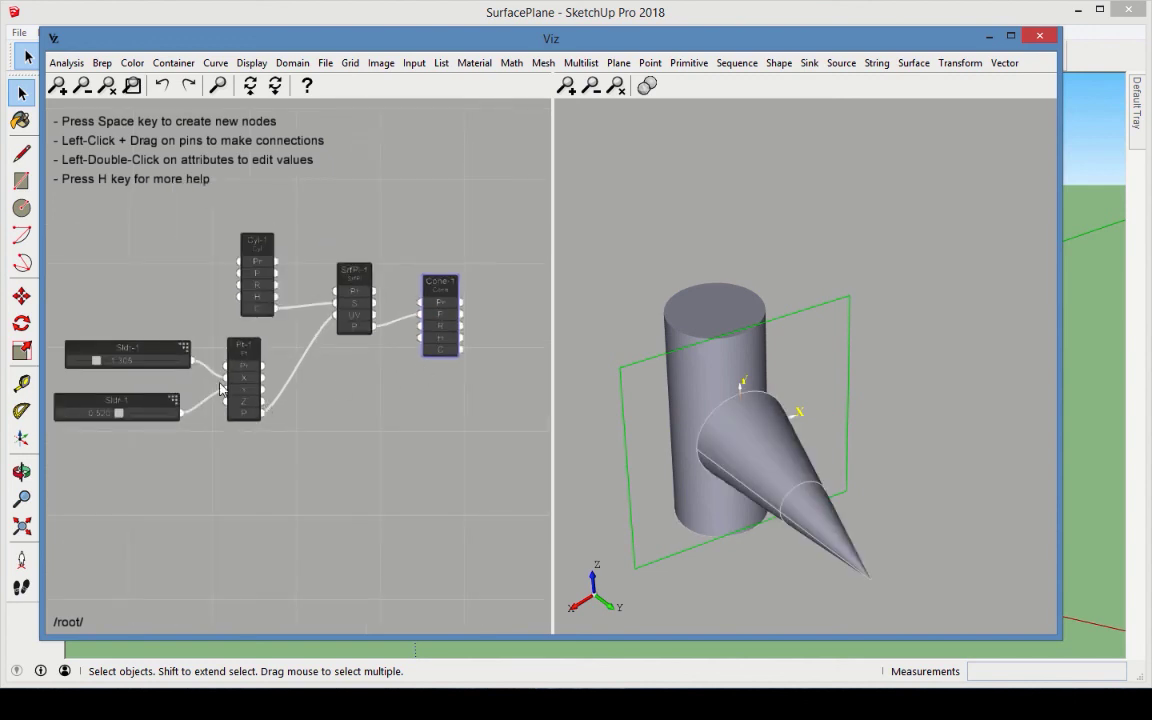